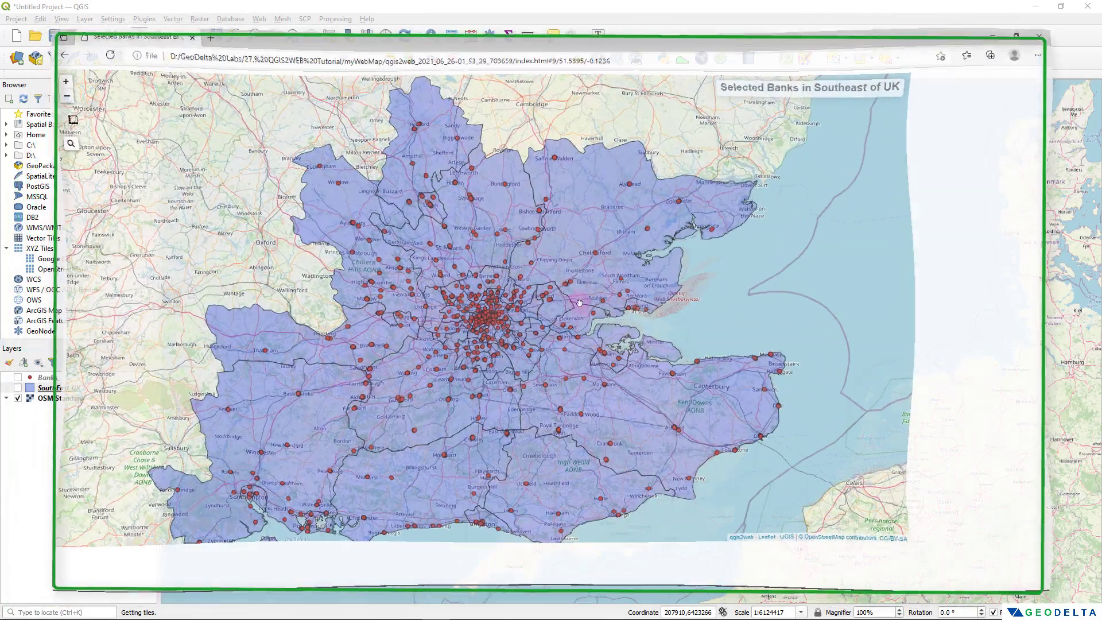
# Zoom the exported web map and open a bank marker's attribute popup
pyautogui.scroll(-1, 572, 279)
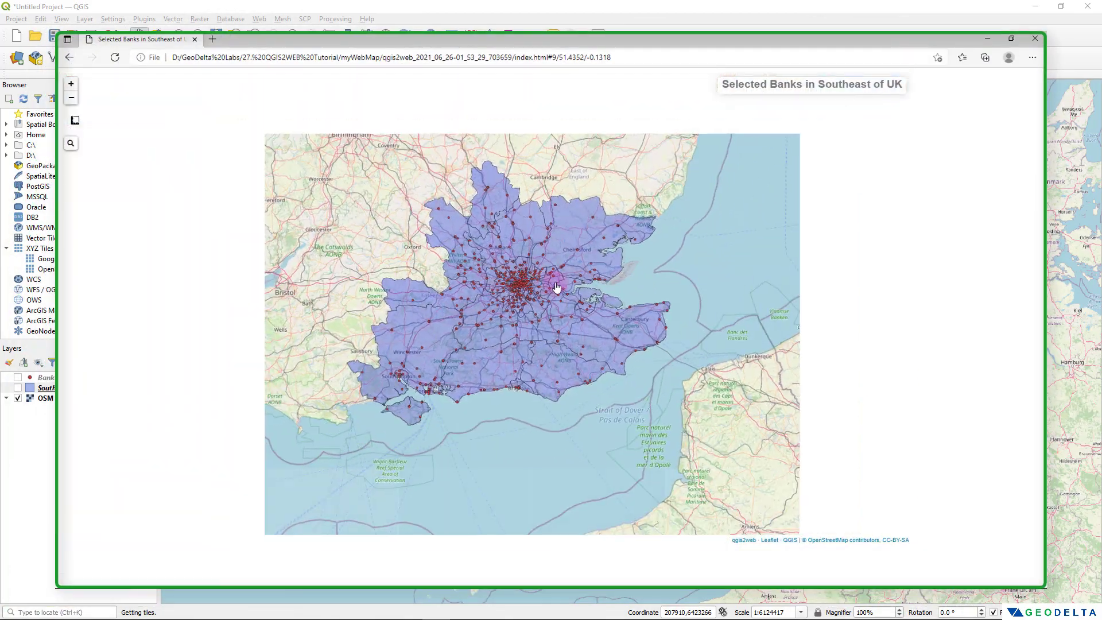
pyautogui.scroll(1, 539, 351)
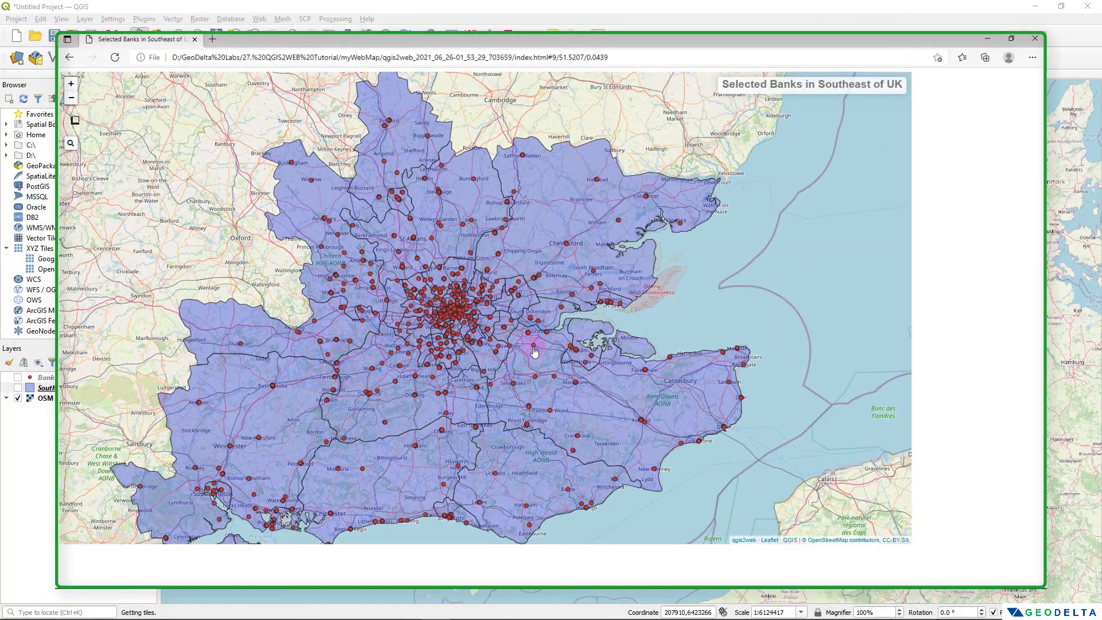
pyautogui.scroll(1, 534, 350)
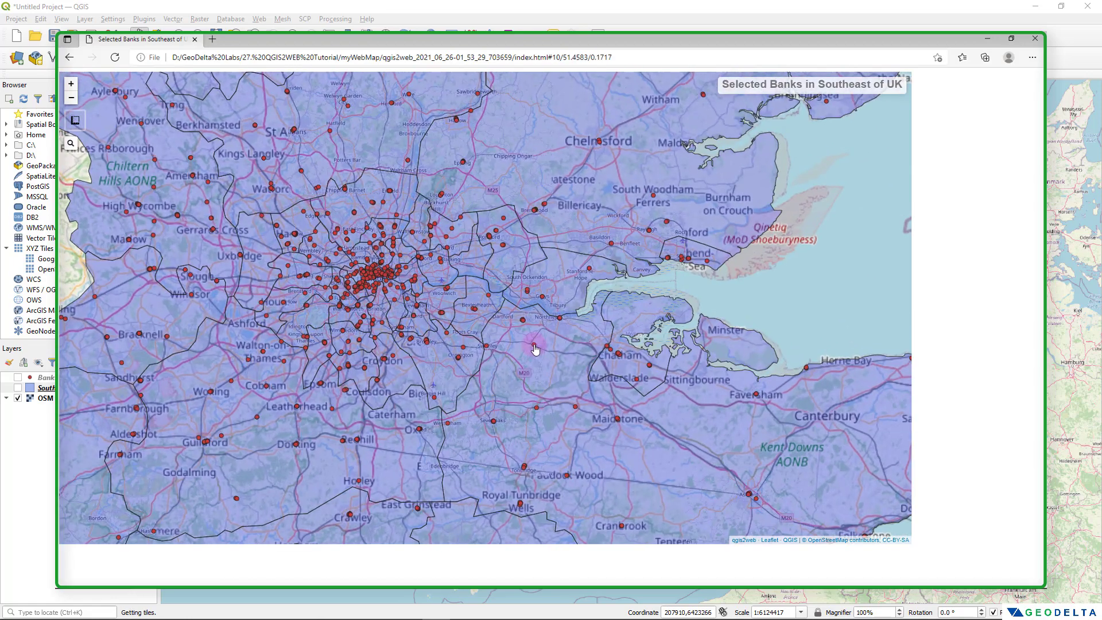
pyautogui.click(534, 348)
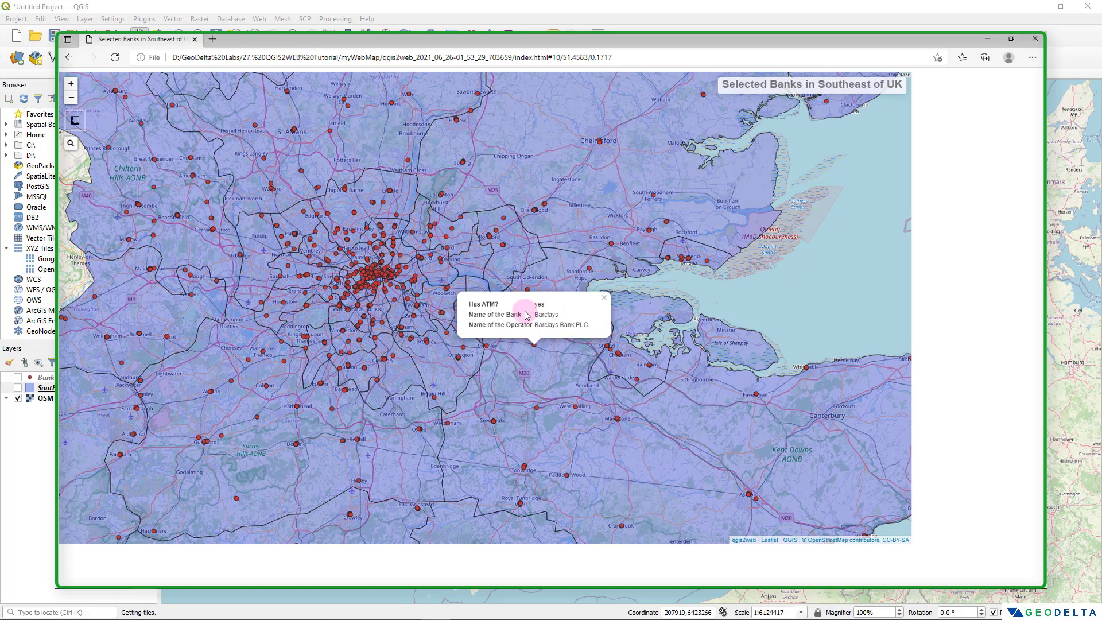
# Pan east to the Kent coast and view the Birchington and Sandwich bank popups
pyautogui.moveTo(703, 450); pyautogui.dragTo(506, 391)
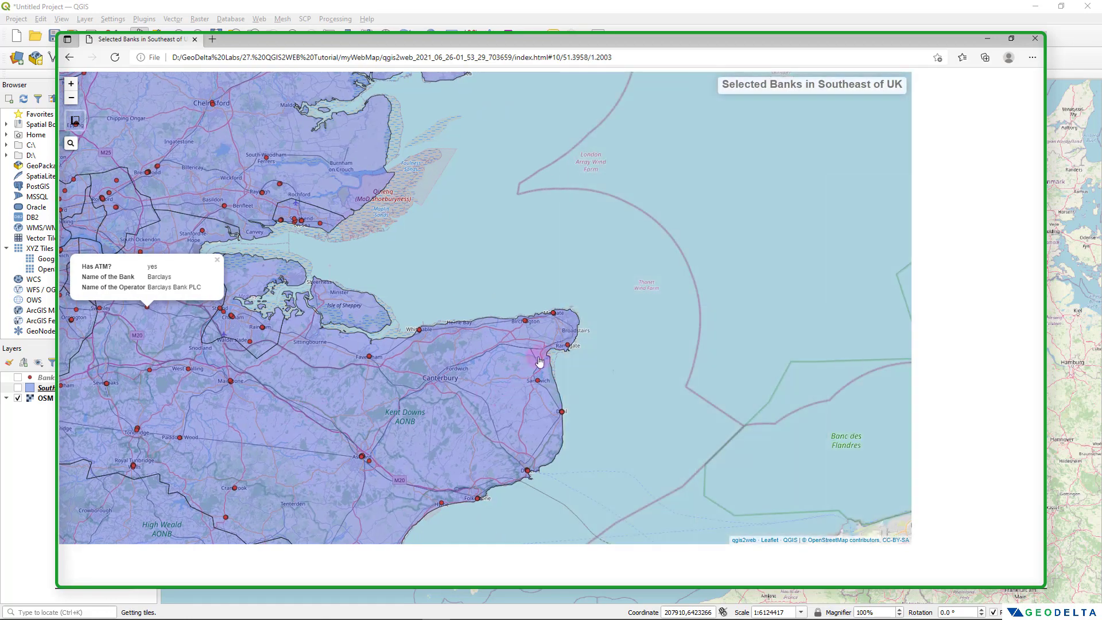
pyautogui.scroll(1, 552, 354)
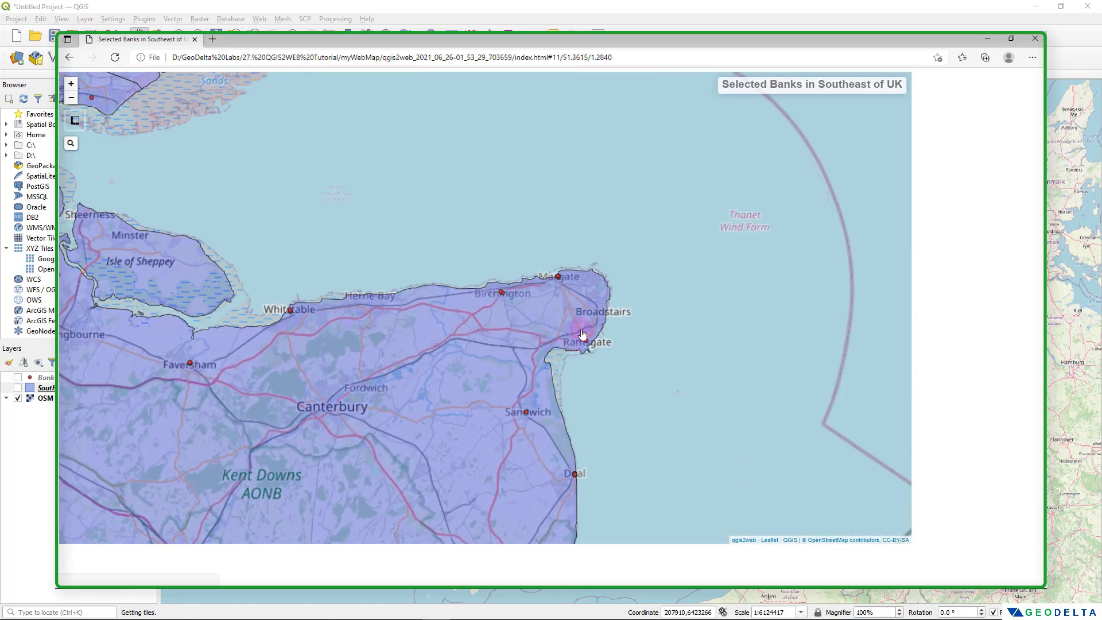
pyautogui.click(502, 294)
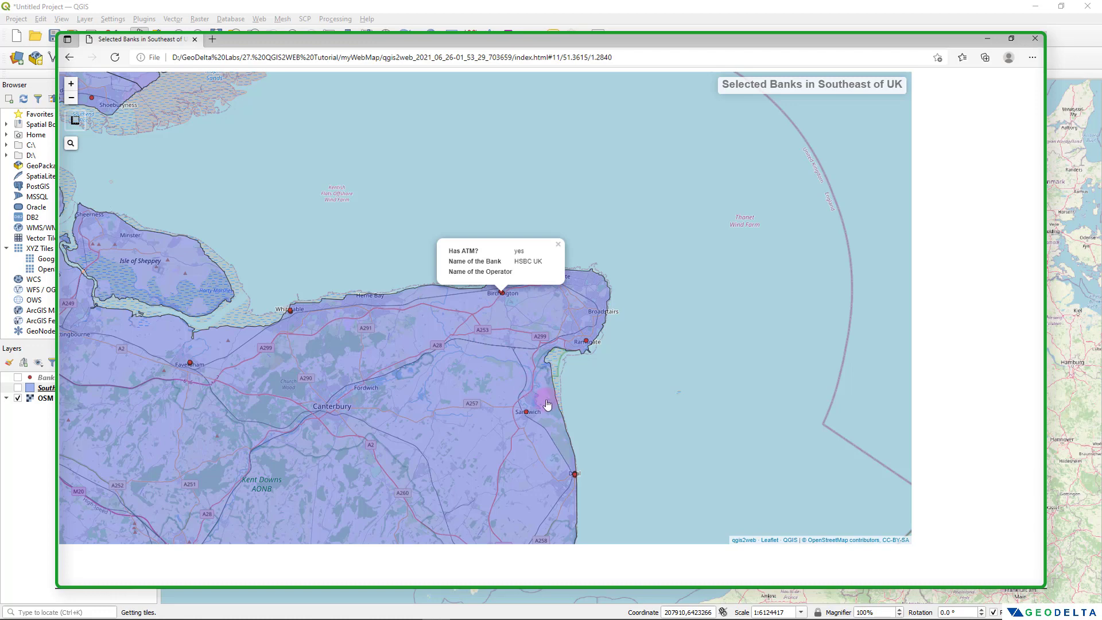
pyautogui.click(527, 414)
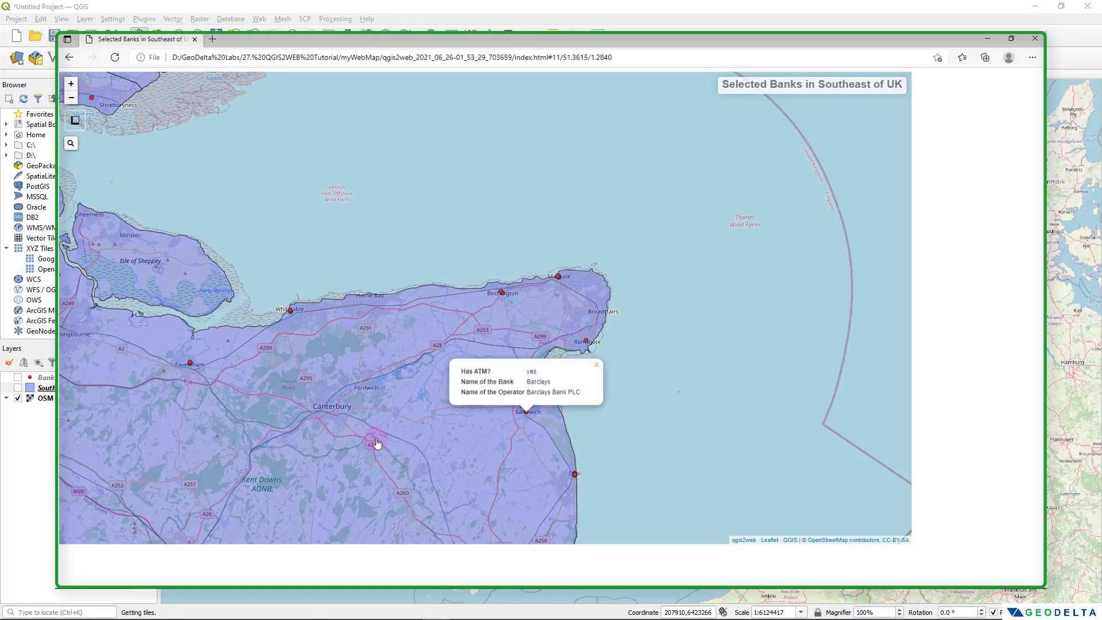
pyautogui.scroll(-1, 375, 407)
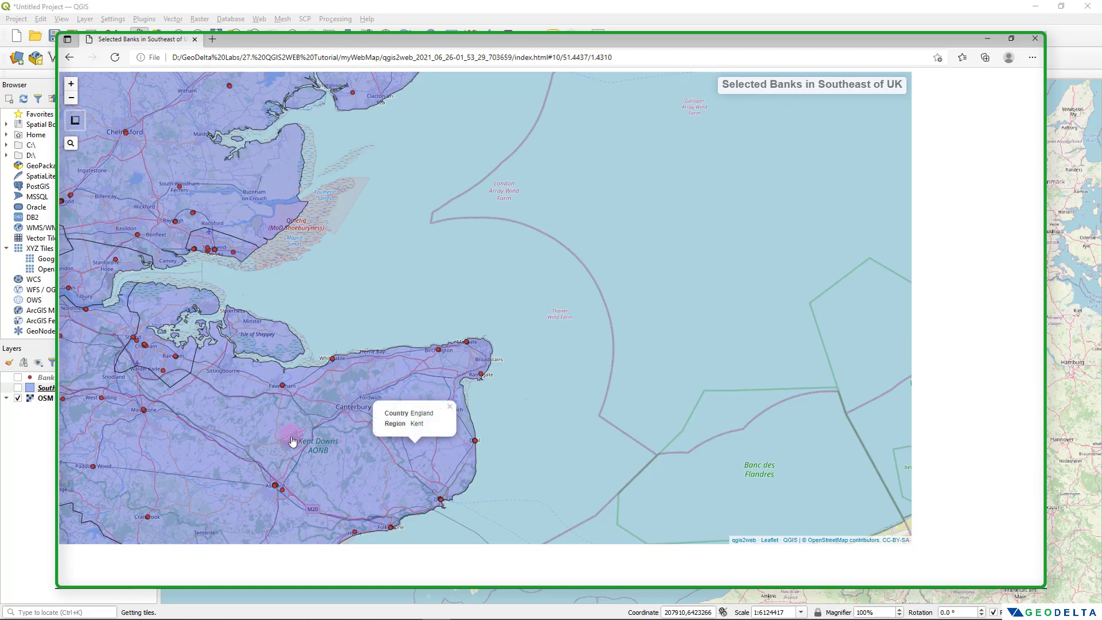
# Bring London and west Kent back into view and zoom around the map
pyautogui.moveTo(258, 438); pyautogui.dragTo(651, 419)
pyautogui.scroll(-2, 609, 379)
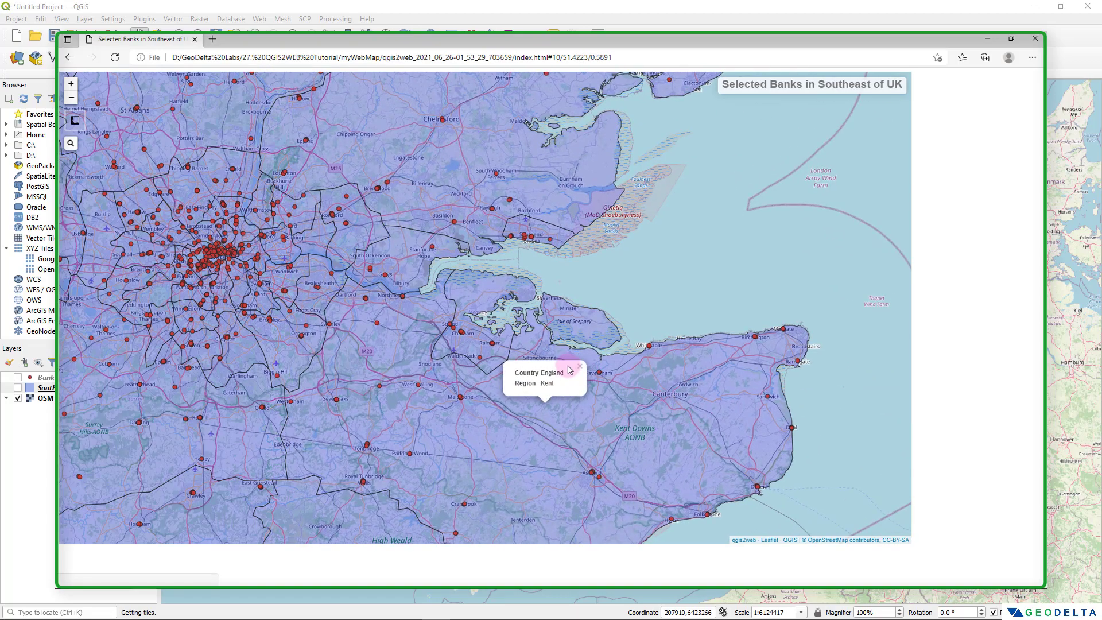
pyautogui.scroll(-4, 556, 377)
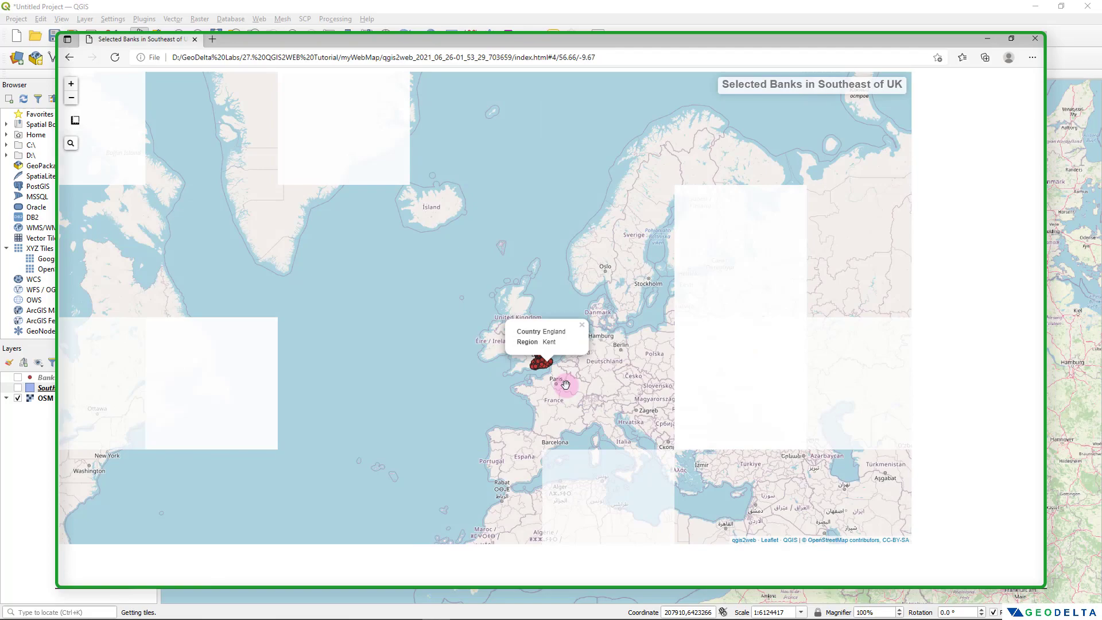
pyautogui.scroll(3, 563, 385)
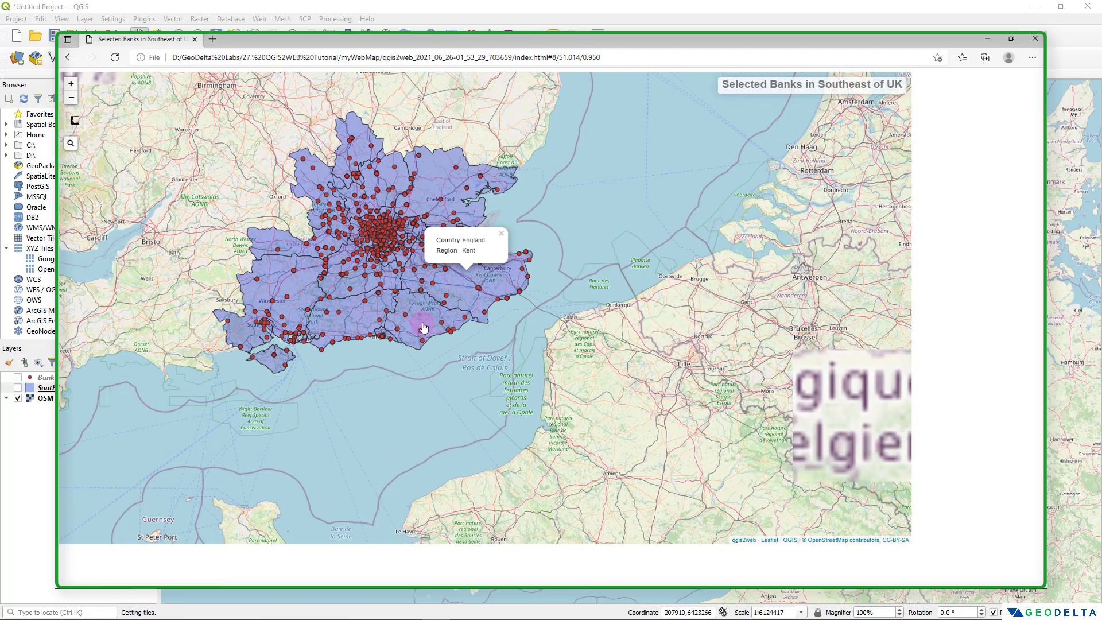
pyautogui.scroll(2, 422, 333)
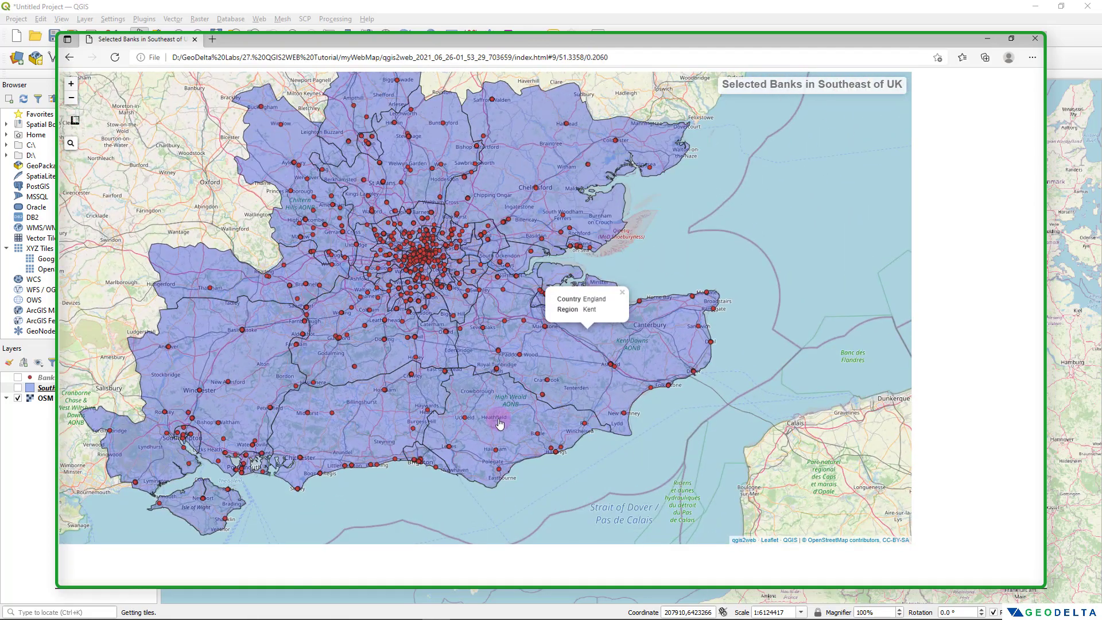
pyautogui.scroll(-1, 539, 334)
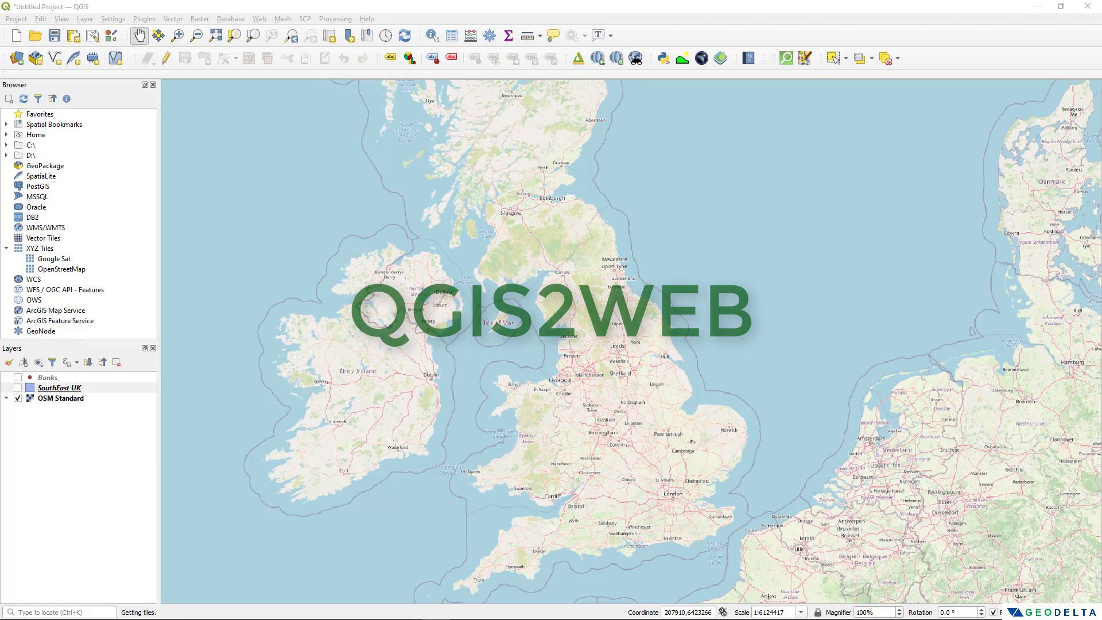
pyautogui.click(145, 19)
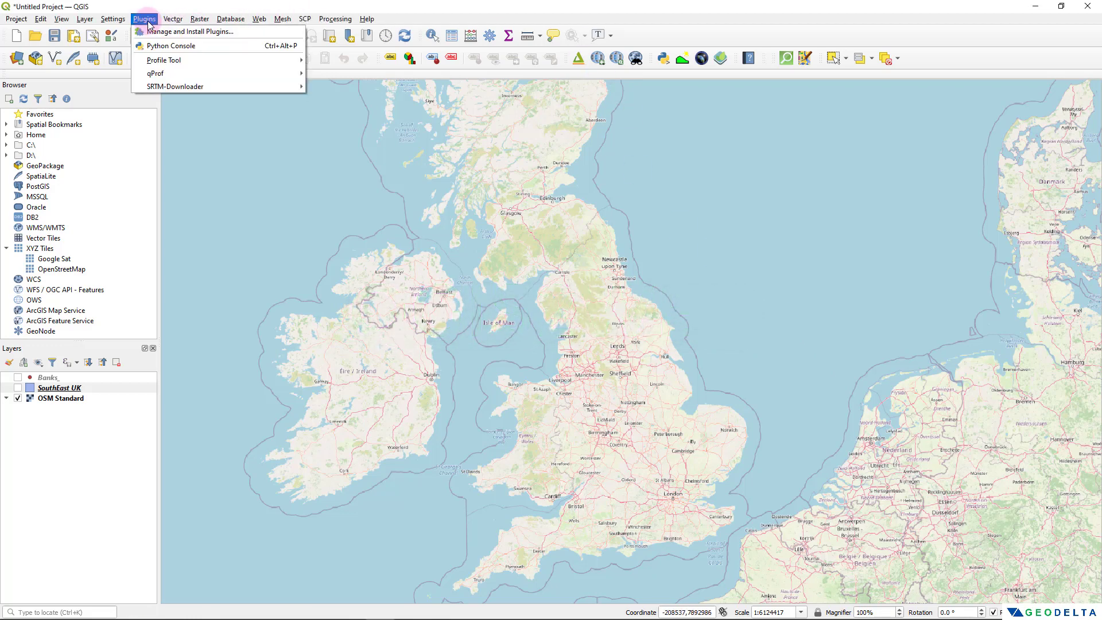
pyautogui.click(175, 33)
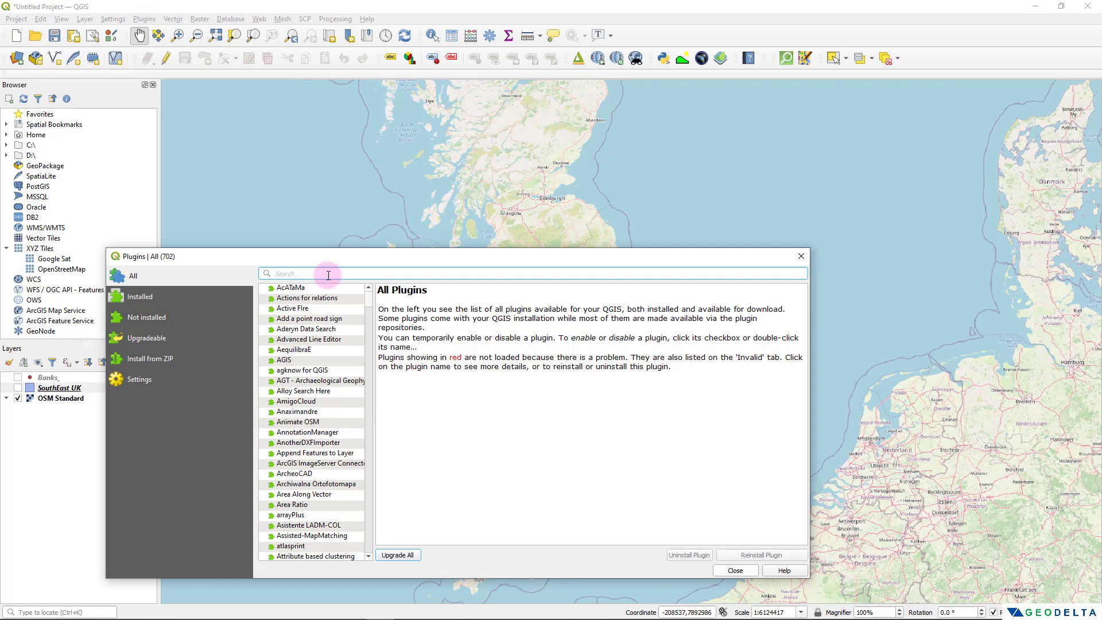
pyautogui.click(328, 276)
pyautogui.write('qgis')
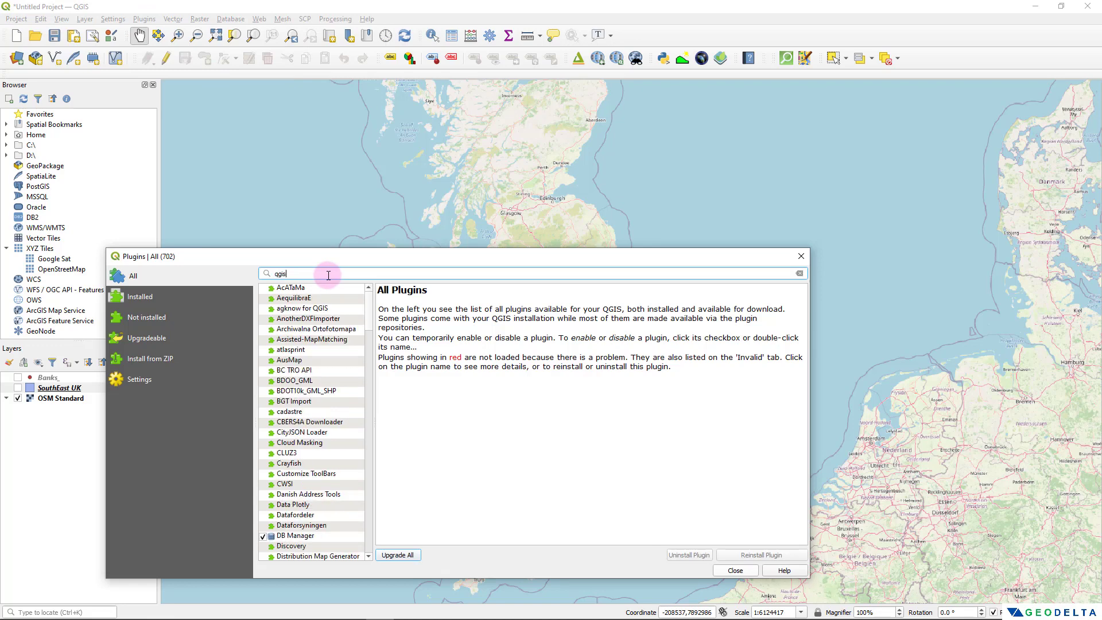
pyautogui.write('2web')
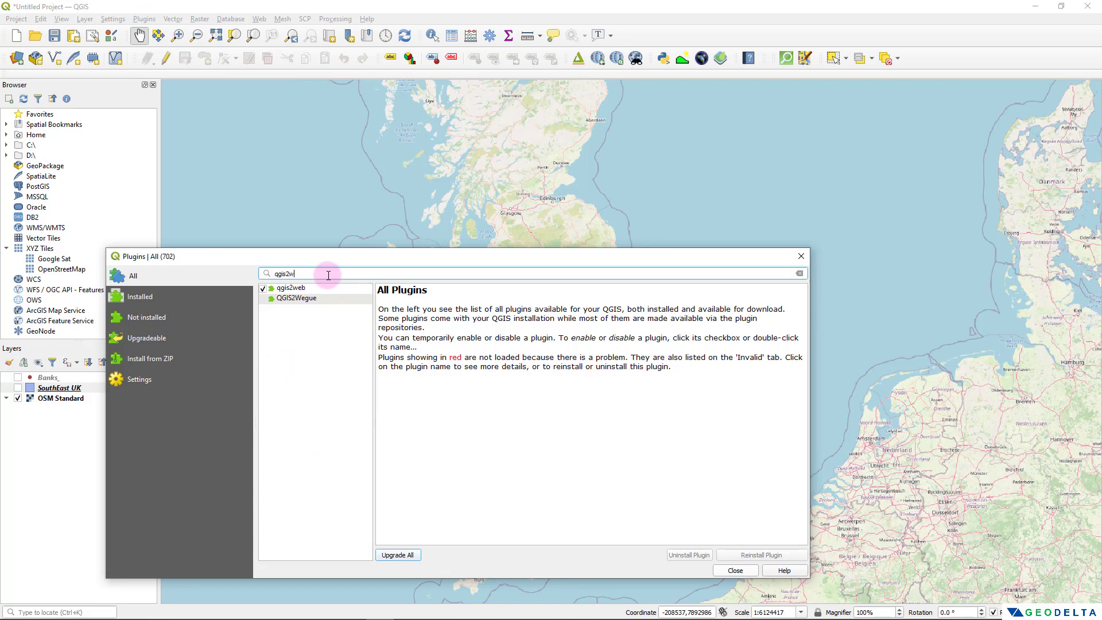
pyautogui.click(300, 289)
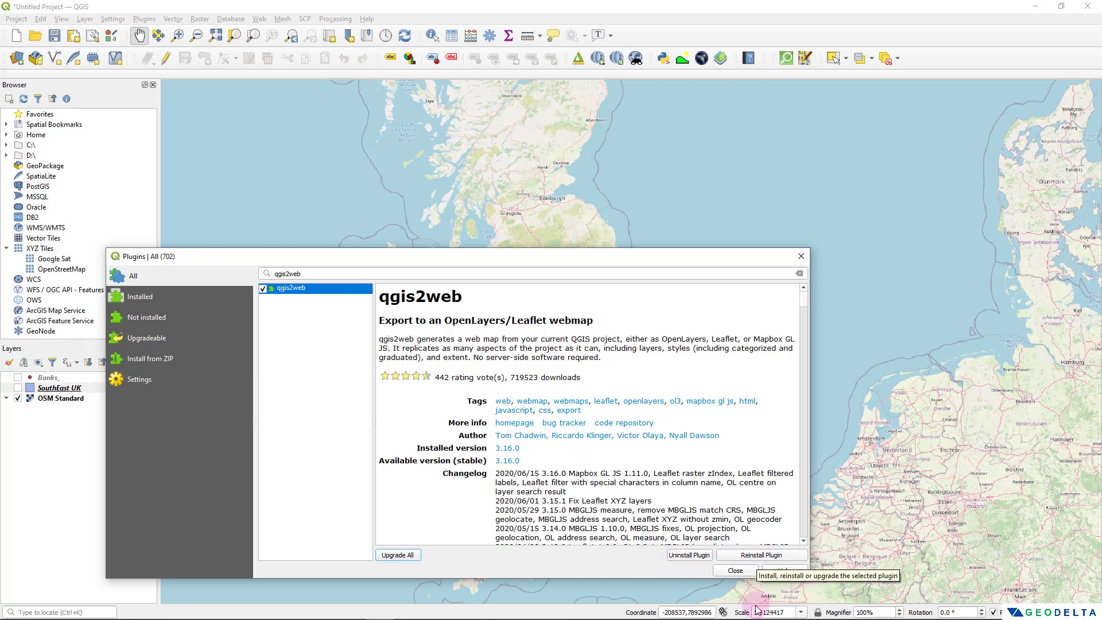
# Close the Plugins manager and pan the map slightly downward
pyautogui.click(745, 576)
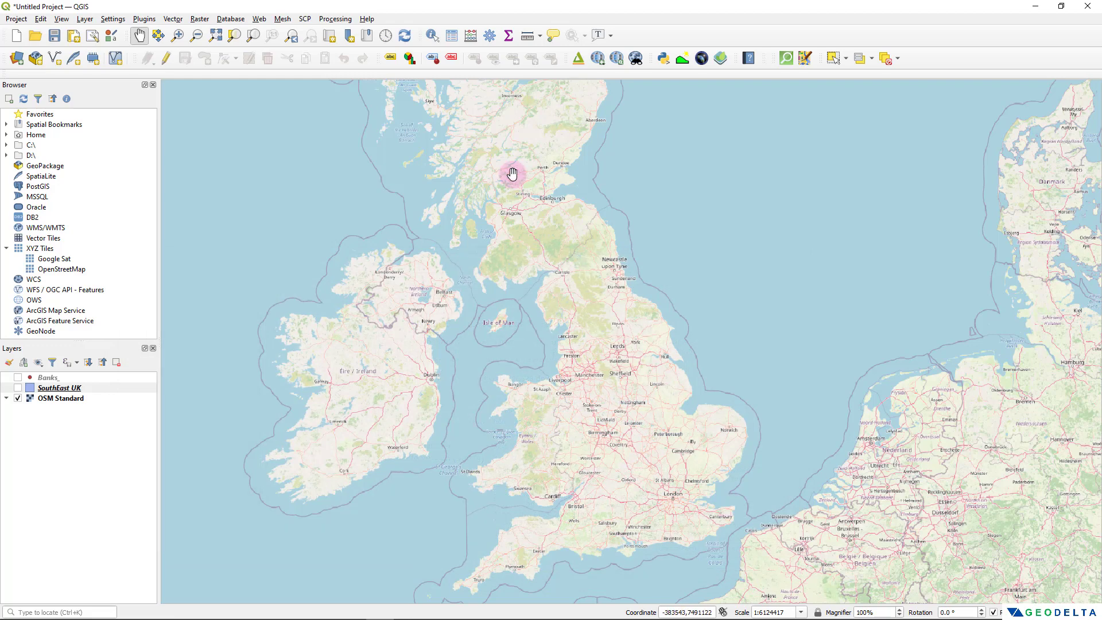
pyautogui.click(260, 21)
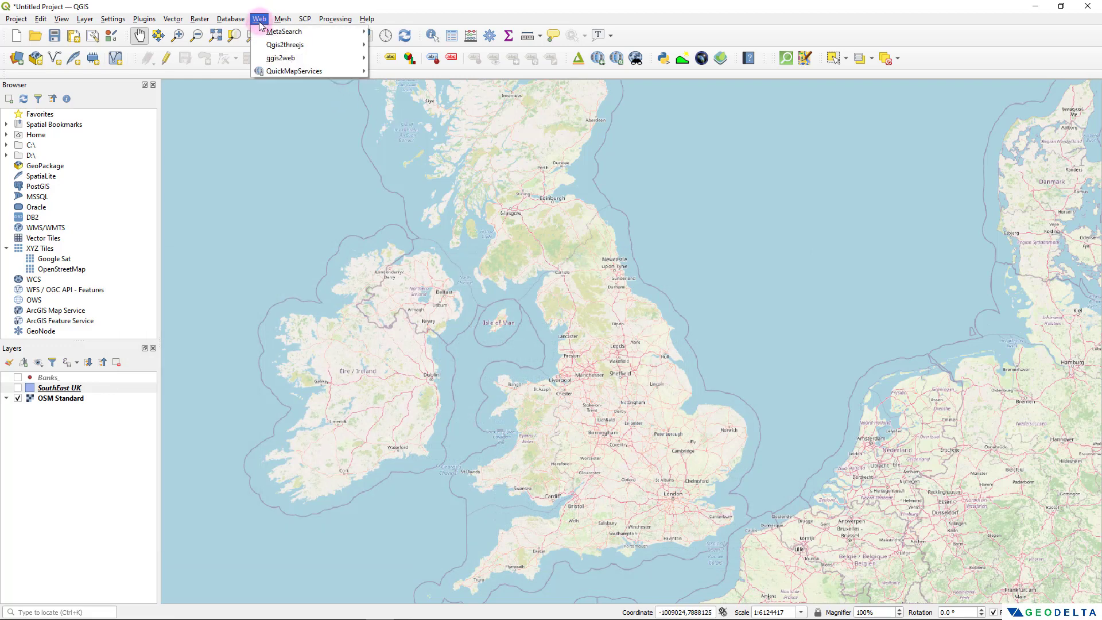
pyautogui.moveTo(299, 58)
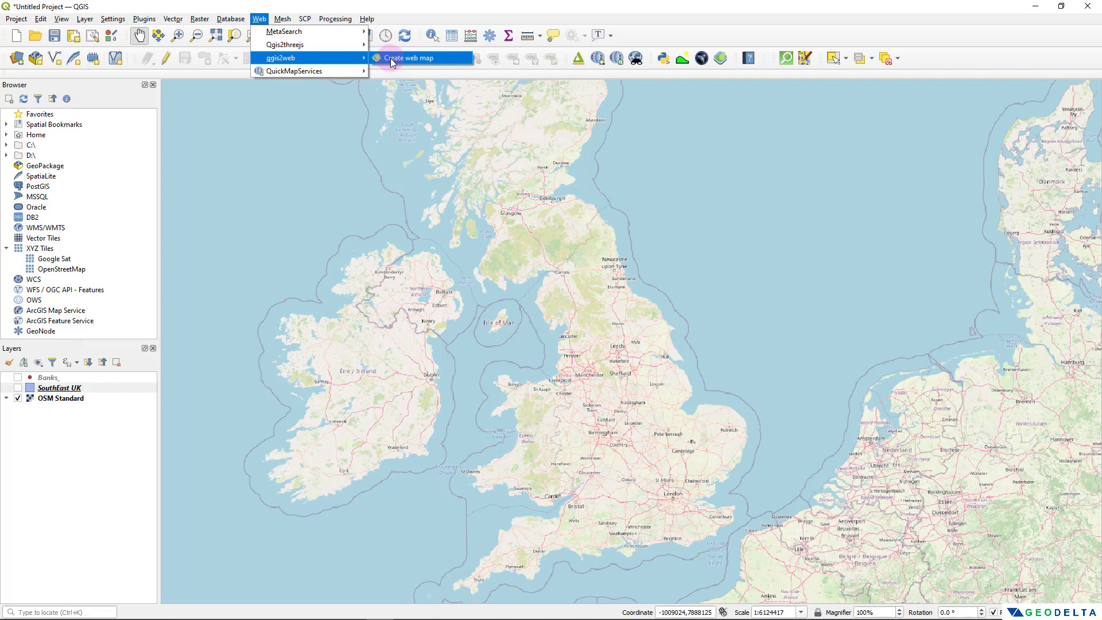
pyautogui.click(516, 447)
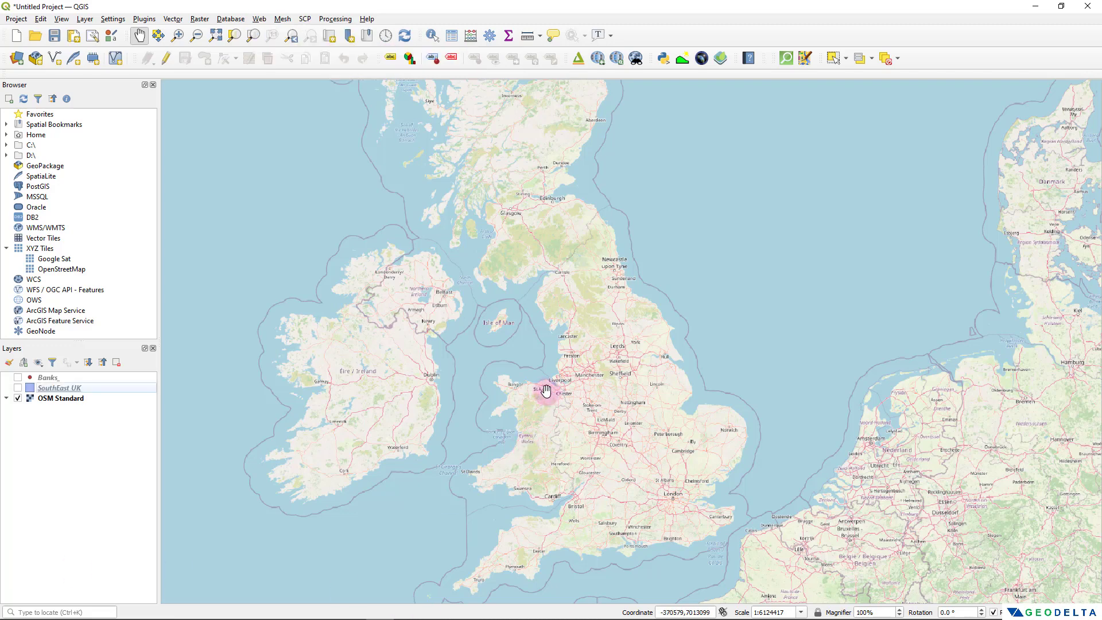
pyautogui.moveTo(541, 394); pyautogui.dragTo(542, 412)
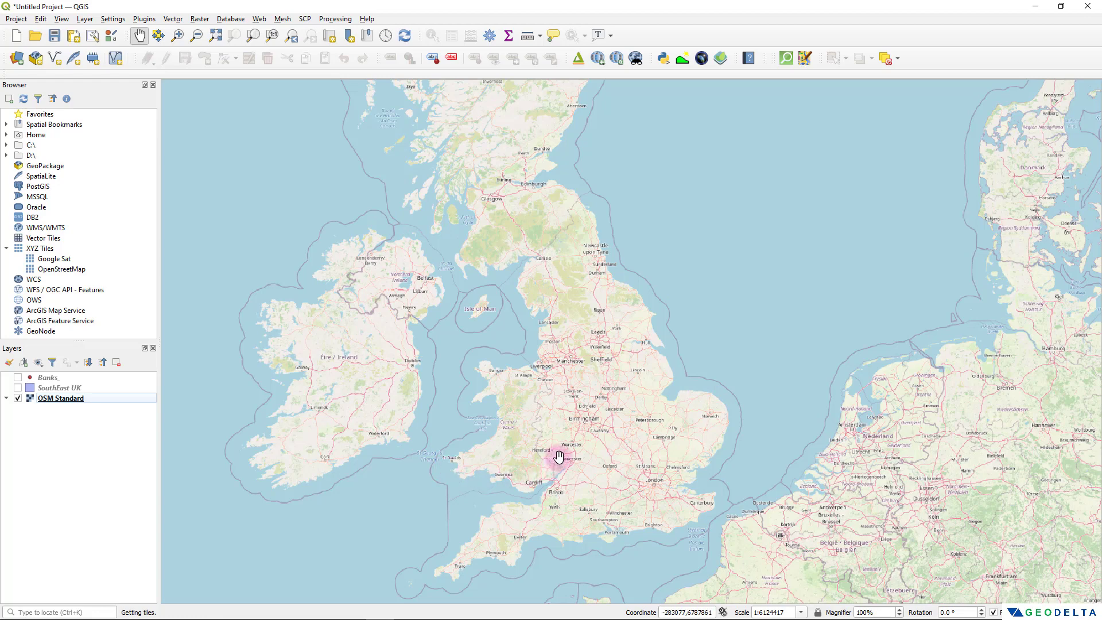
# Bring up the Web > QuickMapServices list of basemap providers
pyautogui.click(258, 18)
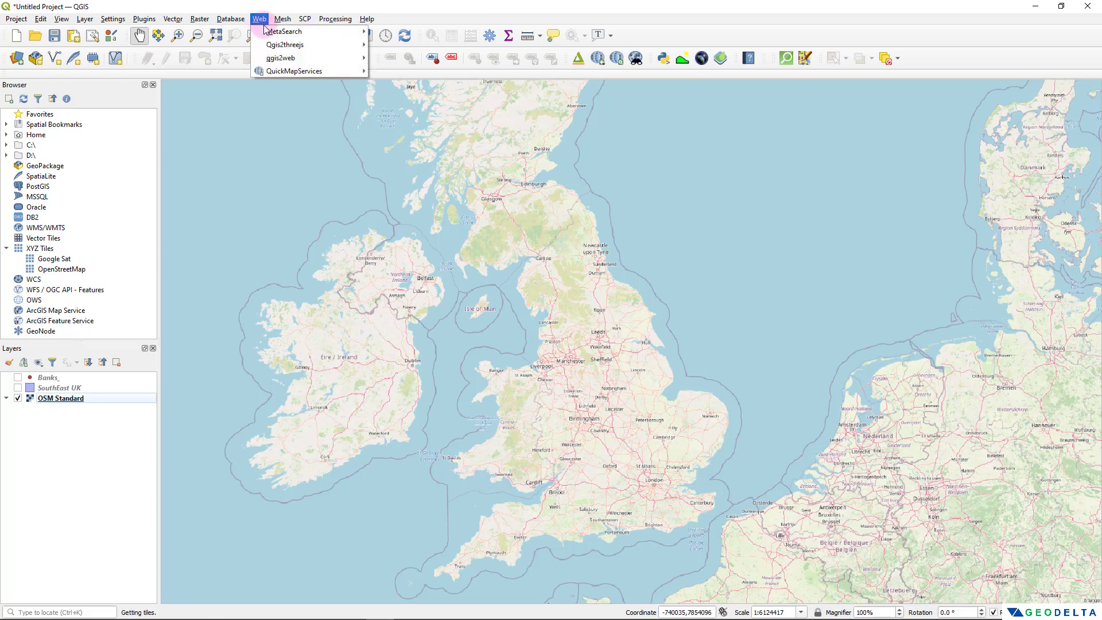
pyautogui.moveTo(301, 74)
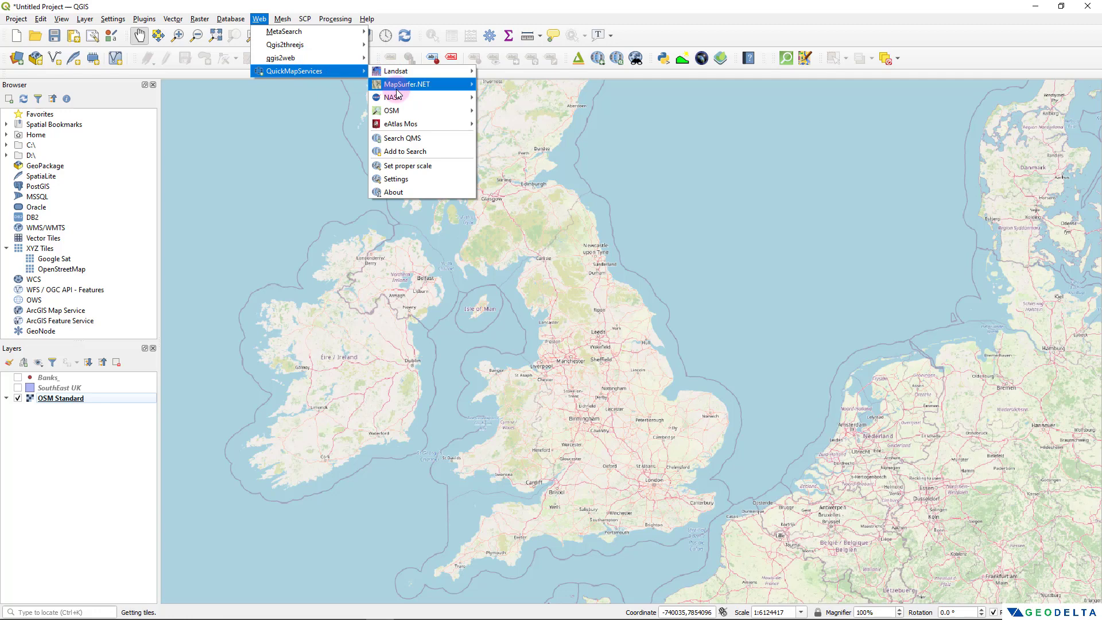
pyautogui.moveTo(402, 112)
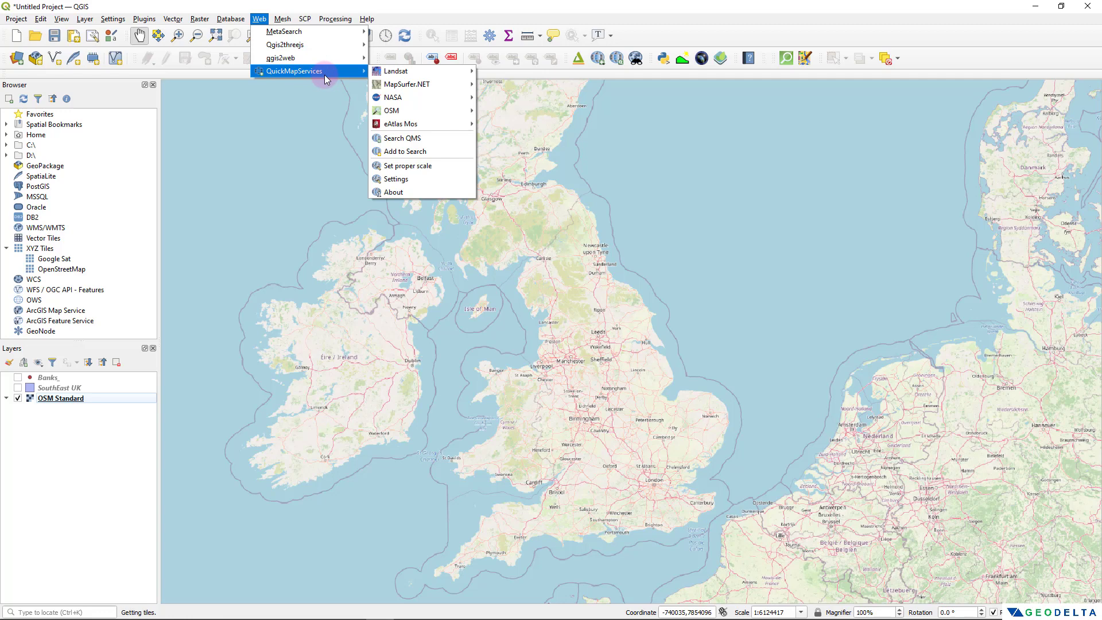
# Show the SouthEast UK layer and recentre the view on the counties
pyautogui.click(45, 394)
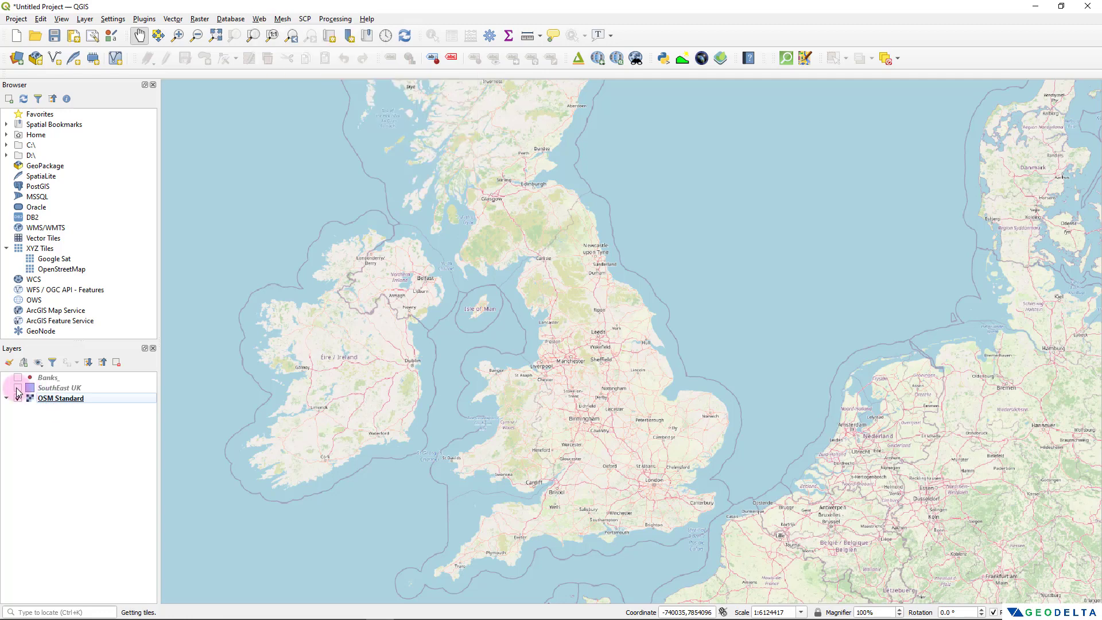
pyautogui.click(18, 389)
pyautogui.scroll(1, 661, 514)
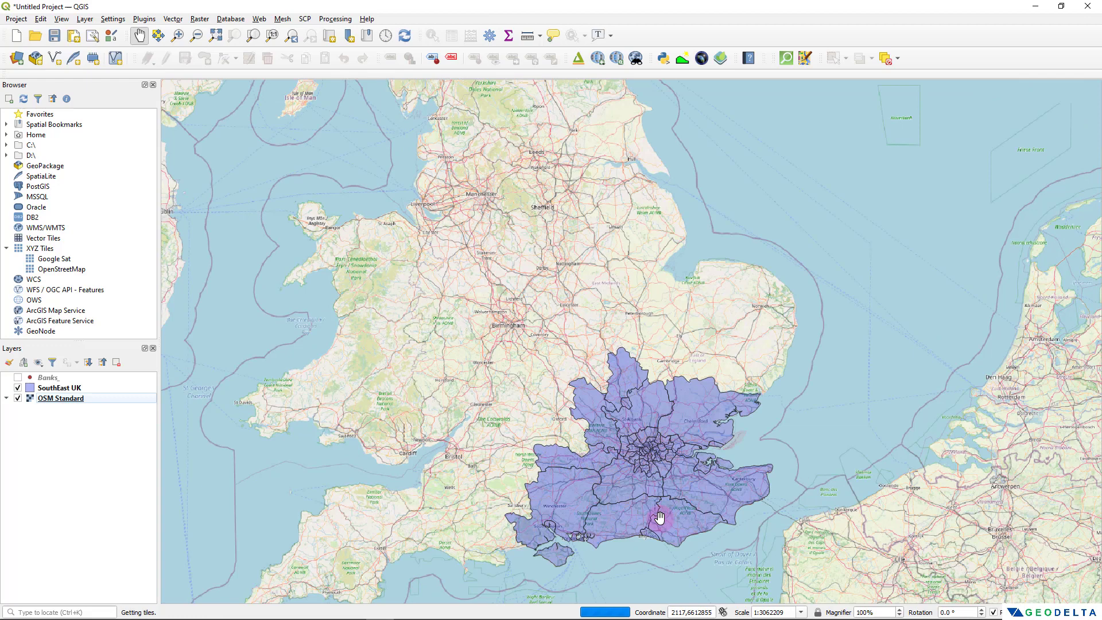
pyautogui.moveTo(661, 511); pyautogui.dragTo(684, 511)
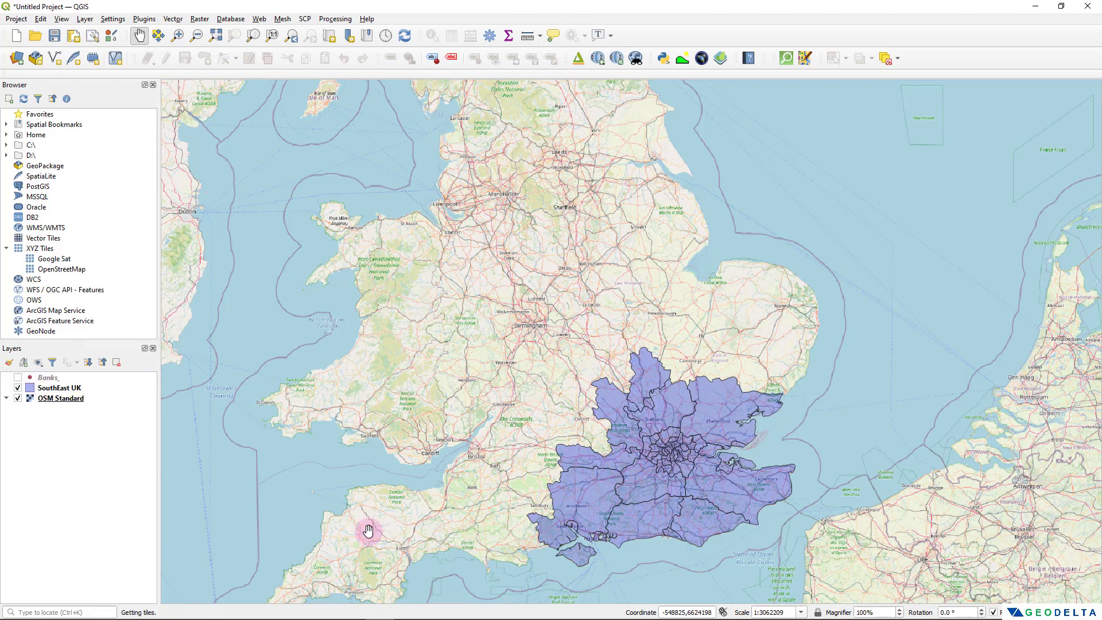
pyautogui.moveTo(610, 519); pyautogui.dragTo(607, 497)
# Turn on the Banks_ points layer and zoom in on Southeast England
pyautogui.hotkey('ctrl', 'shift', 'u')
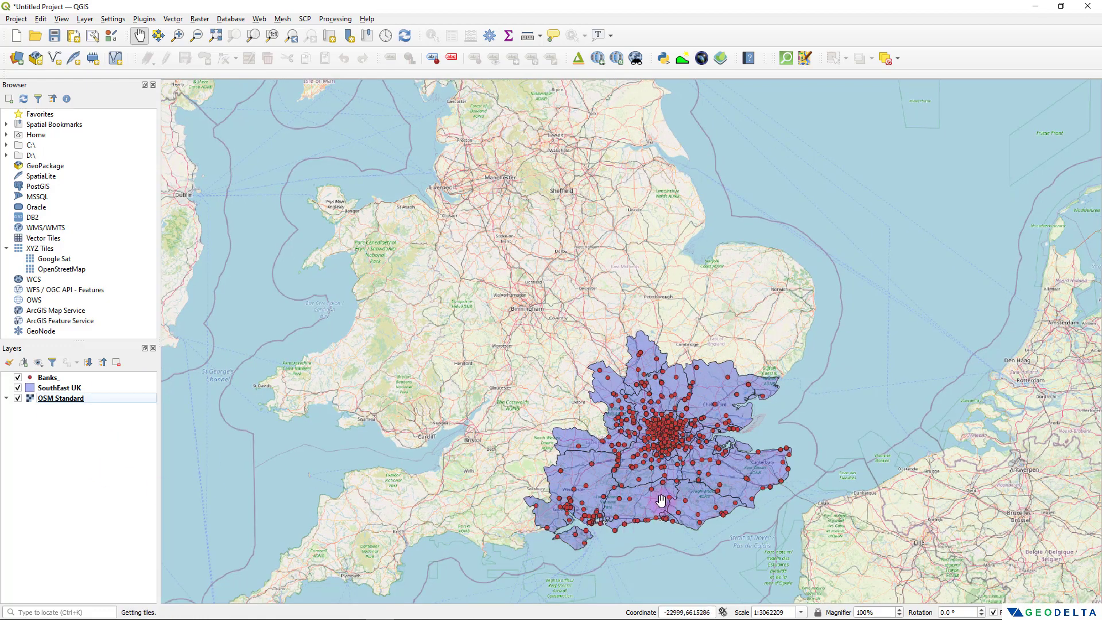
pyautogui.scroll(1, 661, 500)
pyautogui.scroll(-1, 592, 439)
pyautogui.scroll(1, 592, 438)
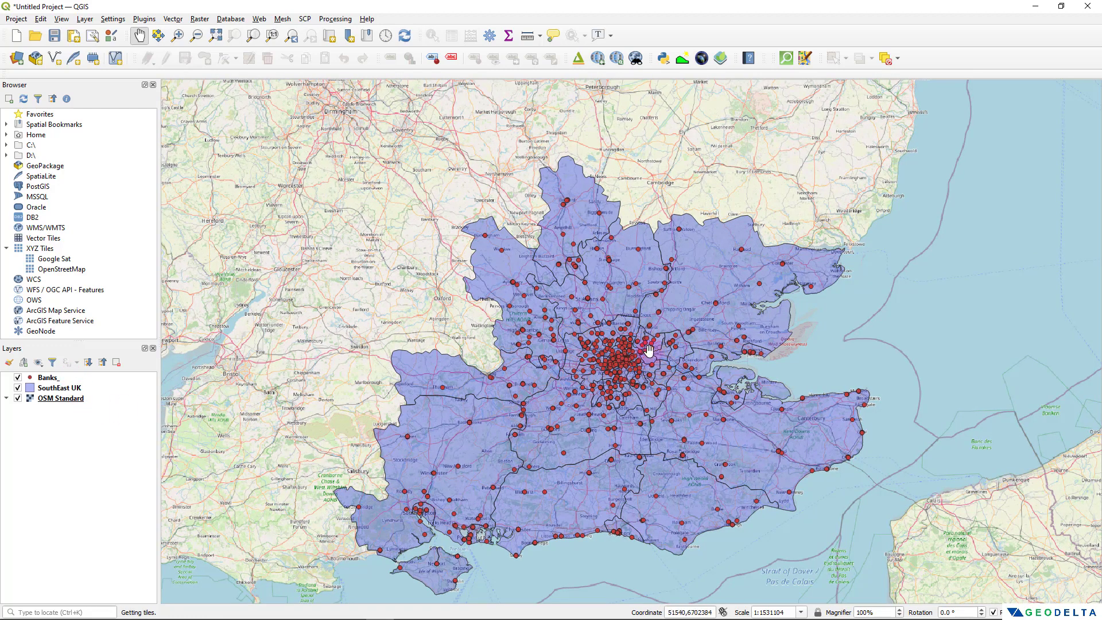
# Open the Banks_ layer's attribute table from its context menu
pyautogui.click(55, 379)
pyautogui.rightClick(56, 380)
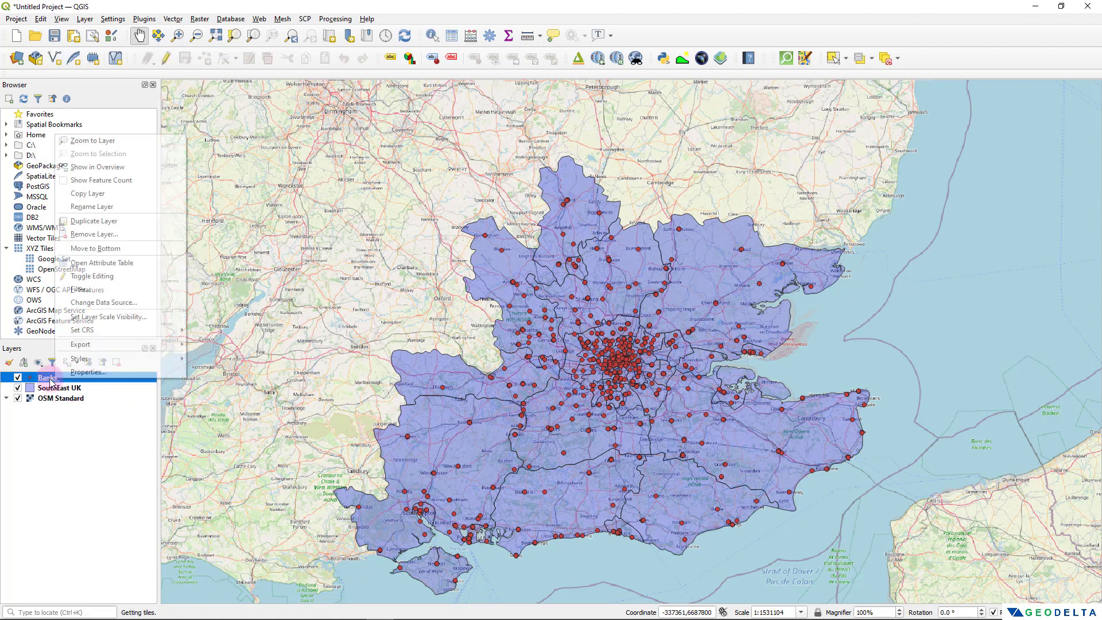
pyautogui.click(126, 266)
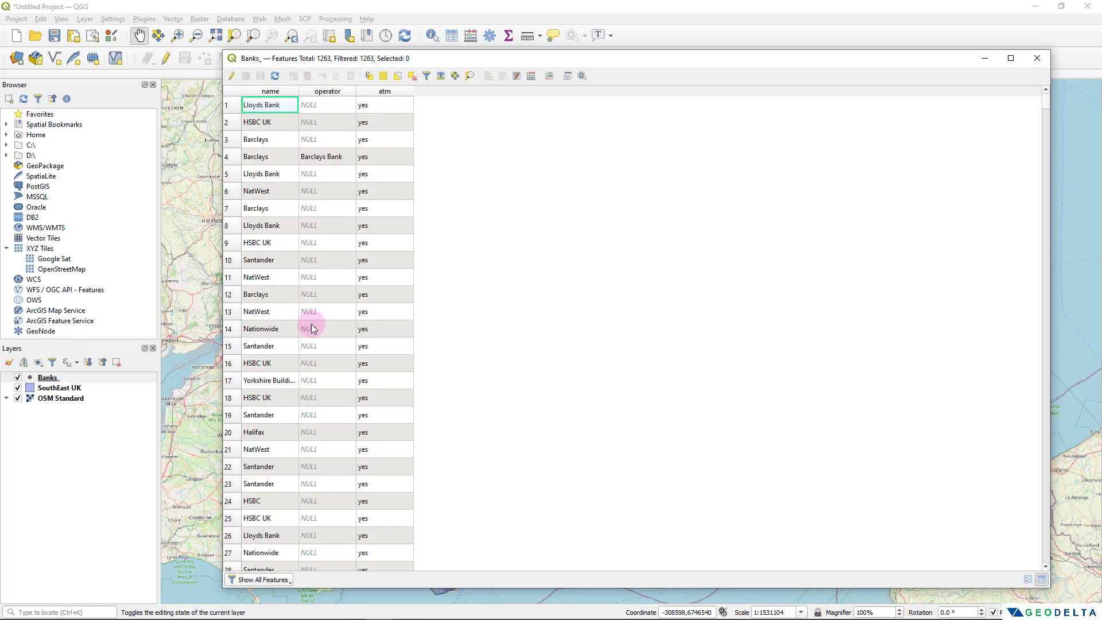
# Scroll through the 1263 Banks_ records' name, operator and atm values
pyautogui.scroll(-16, 313, 329)
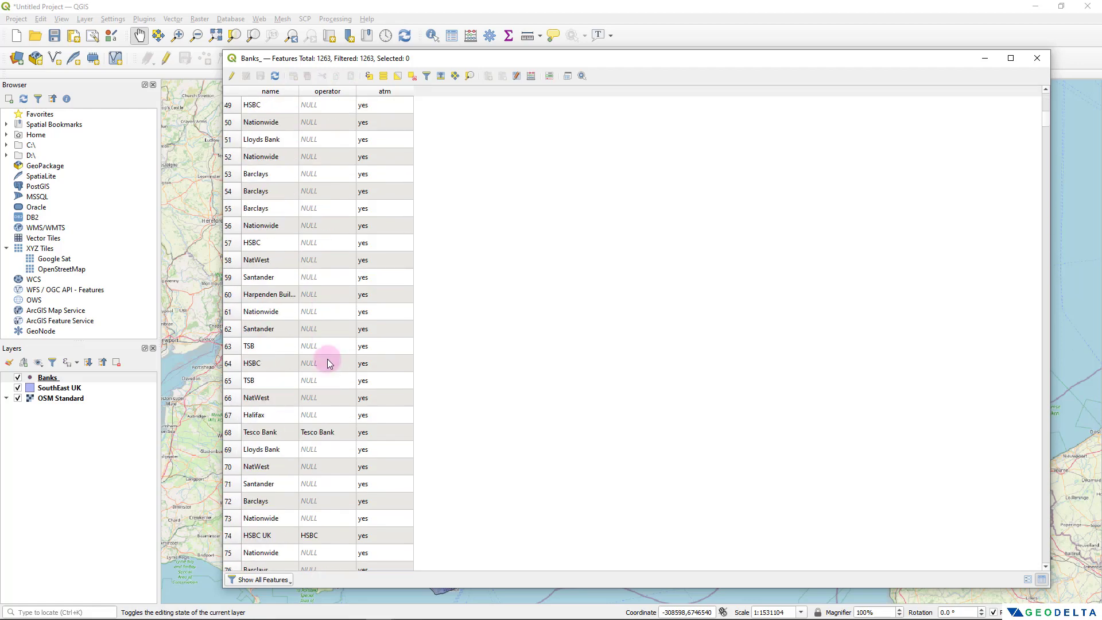
pyautogui.scroll(-5, 330, 363)
pyautogui.moveTo(1047, 115); pyautogui.dragTo(1054, 284)
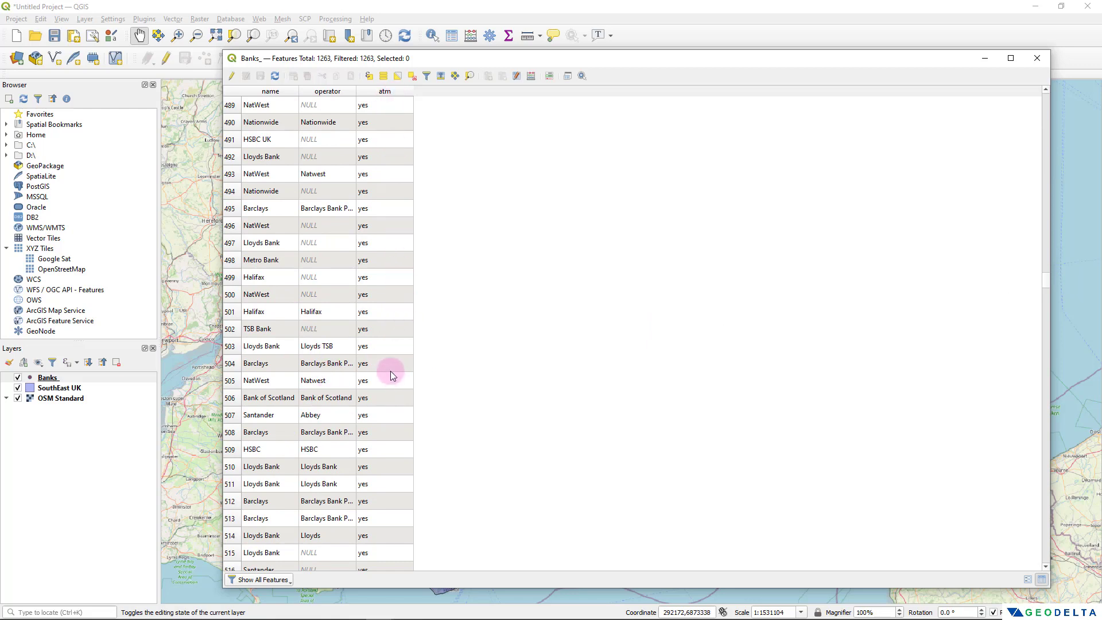
pyautogui.scroll(-20, 391, 372)
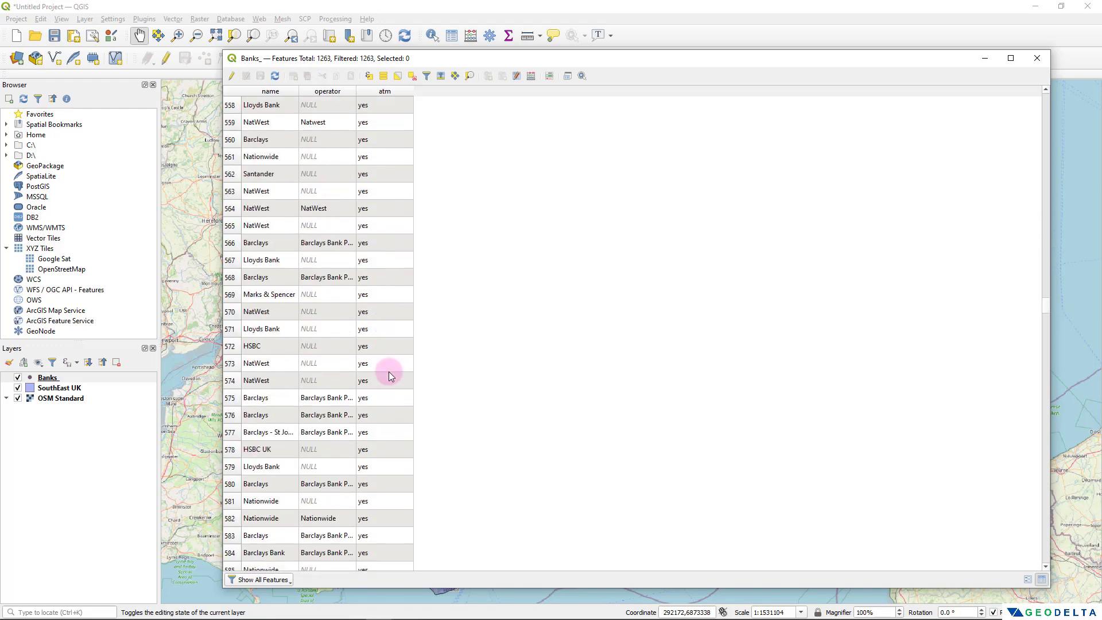
pyautogui.scroll(-20, 393, 378)
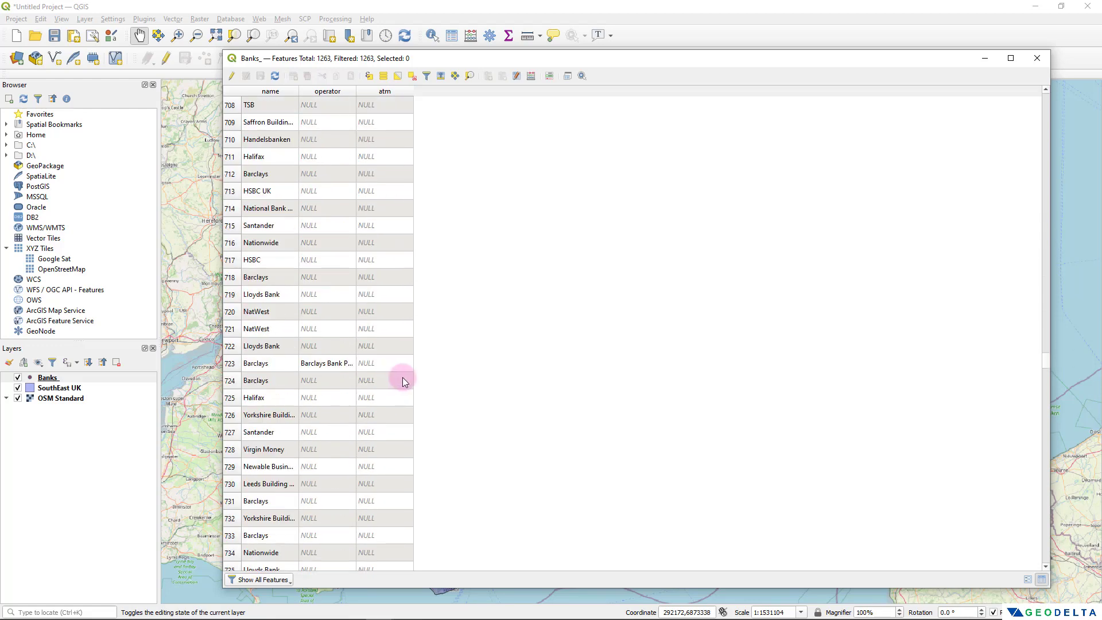
pyautogui.moveTo(1044, 357); pyautogui.dragTo(1031, 270)
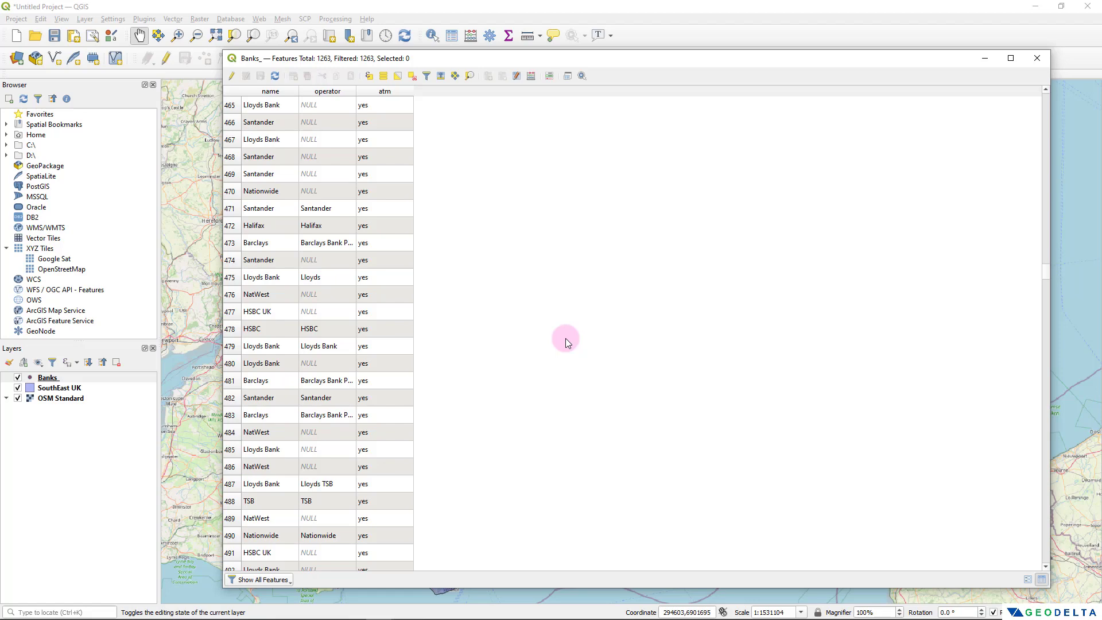
# Close the Banks_ attribute table and nudge the map view upward
pyautogui.click(1037, 58)
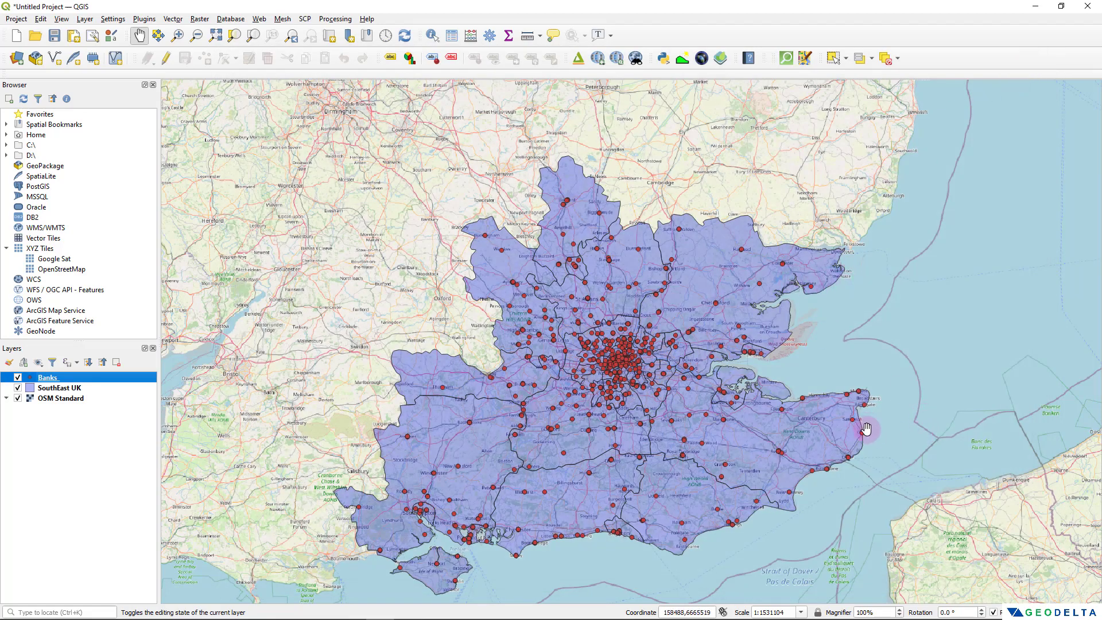
pyautogui.moveTo(863, 445); pyautogui.dragTo(858, 401)
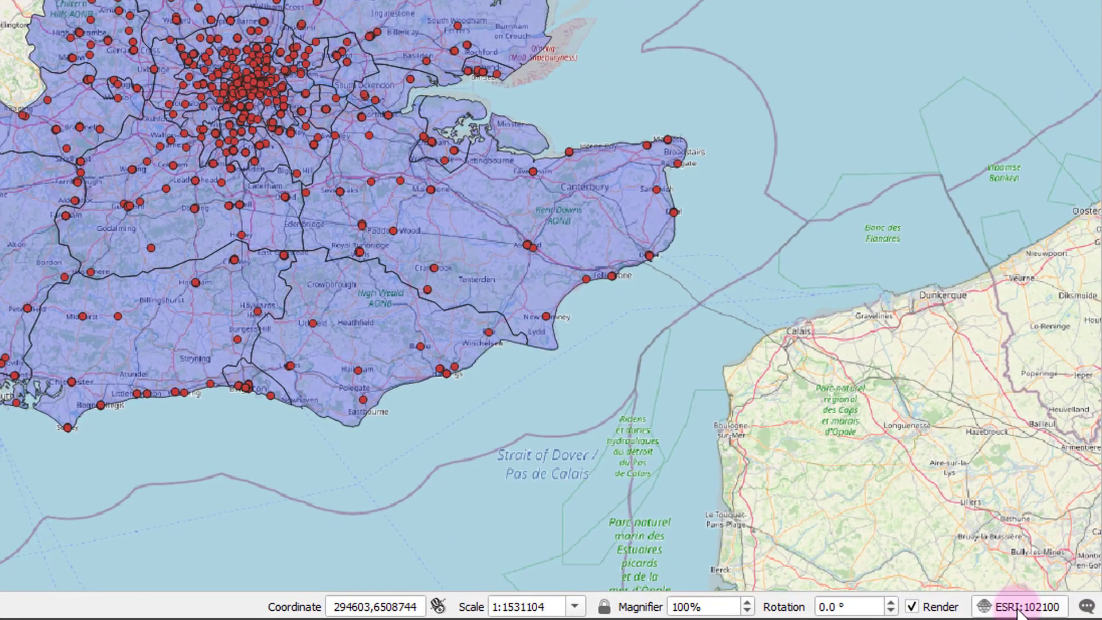
# Enter 'Selected Banks in Southeast of UK' as the project title in Project Properties and apply
pyautogui.click(1018, 608)
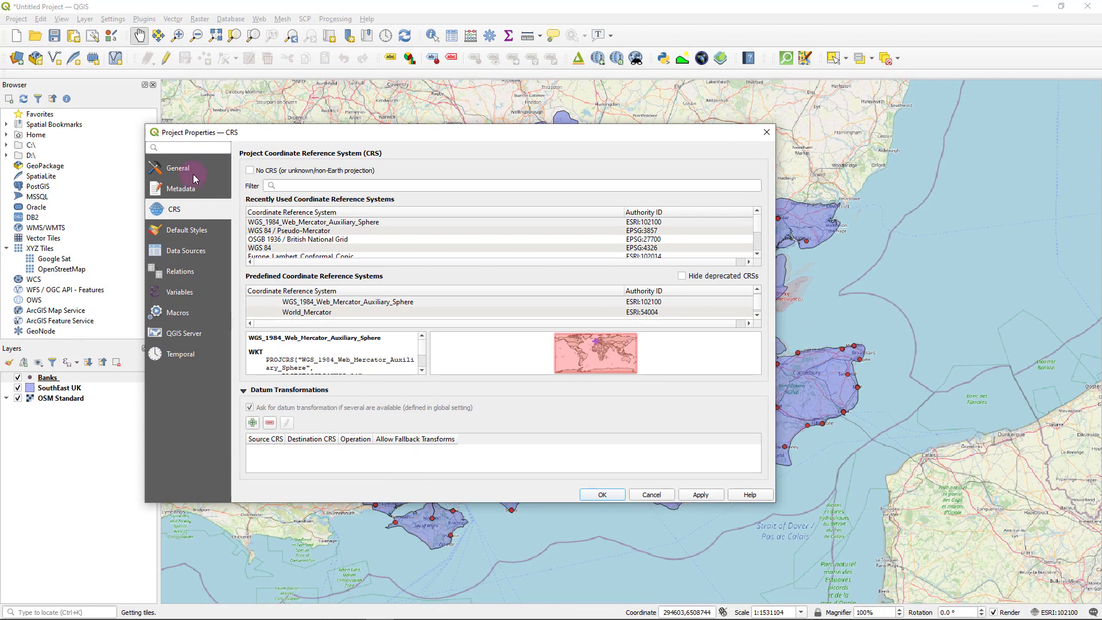
pyautogui.click(182, 171)
pyautogui.click(298, 205)
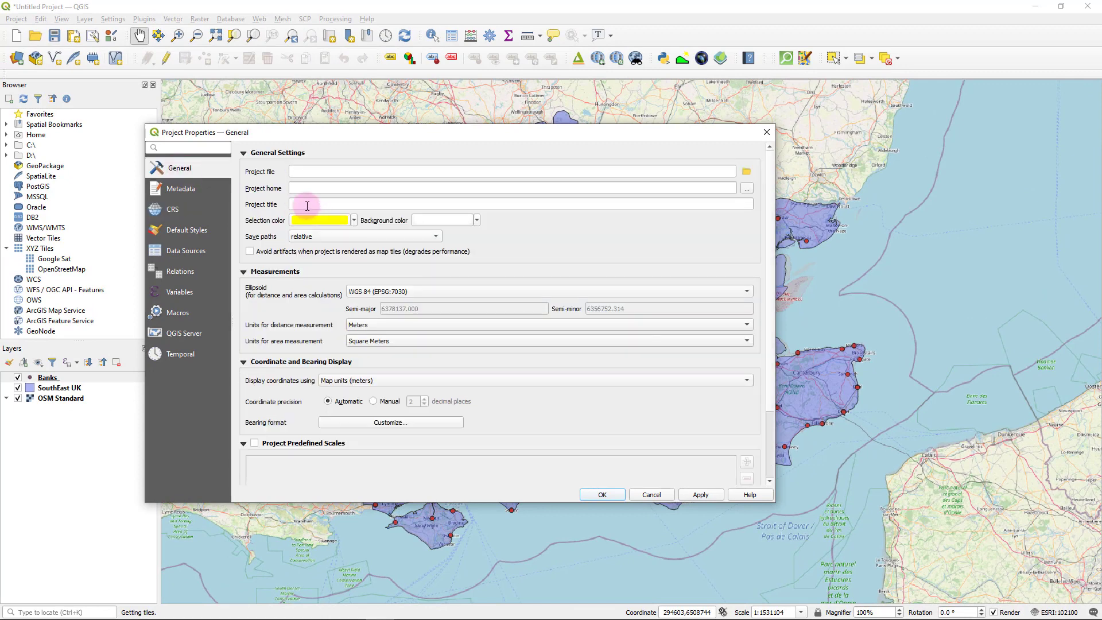
pyautogui.click(306, 205)
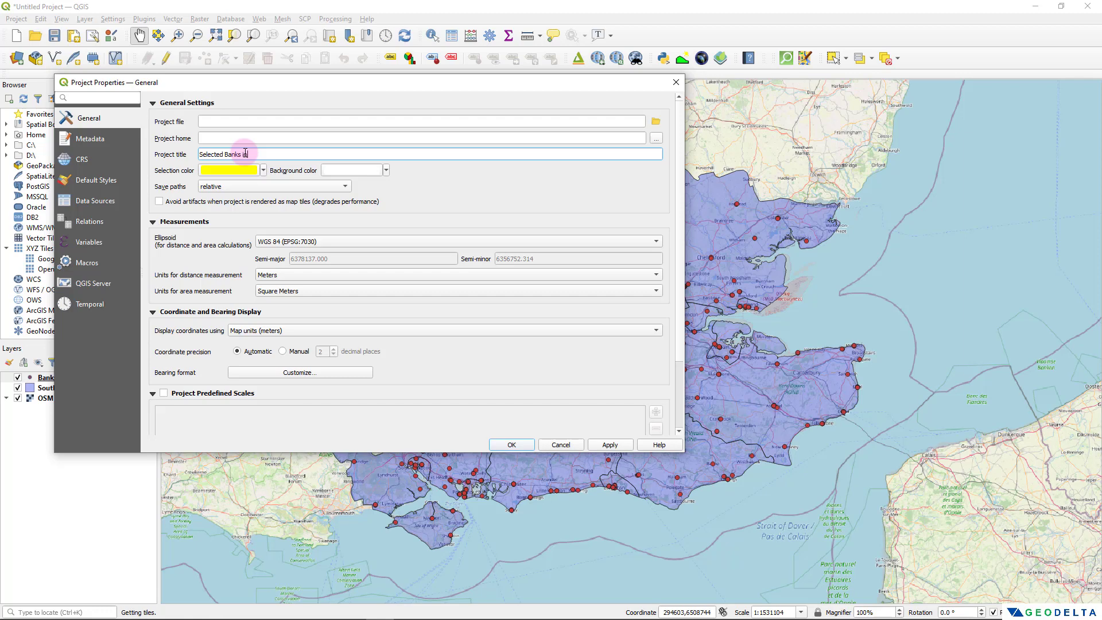
pyautogui.write('SouthEast of UK')
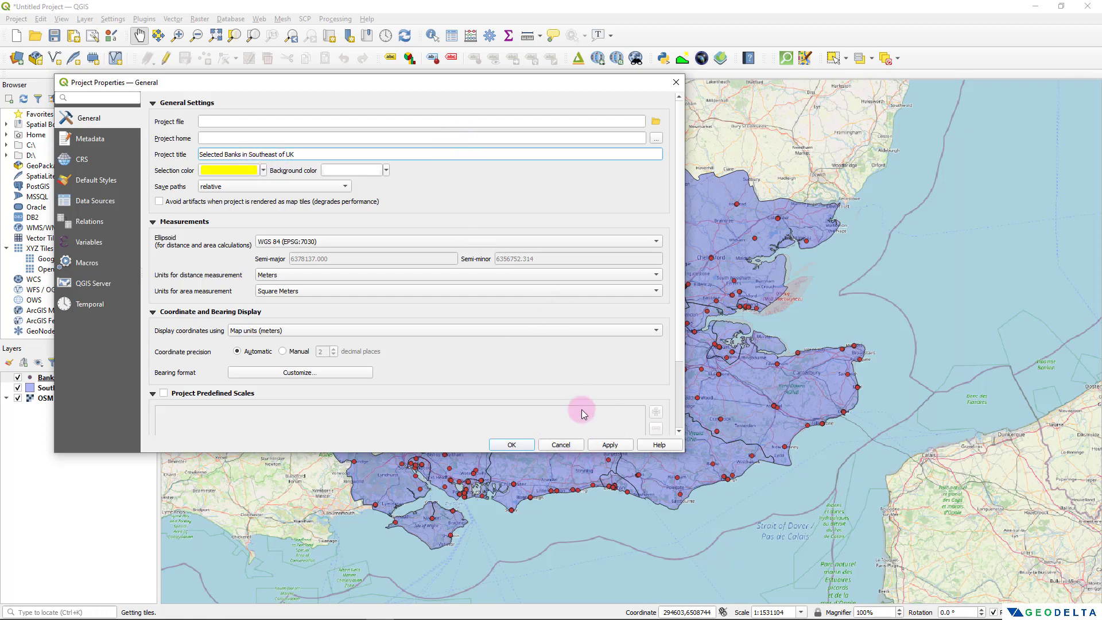
pyautogui.click(607, 445)
# Confirm Project Properties, then reopen and close the Banks_ attribute table
pyautogui.click(522, 445)
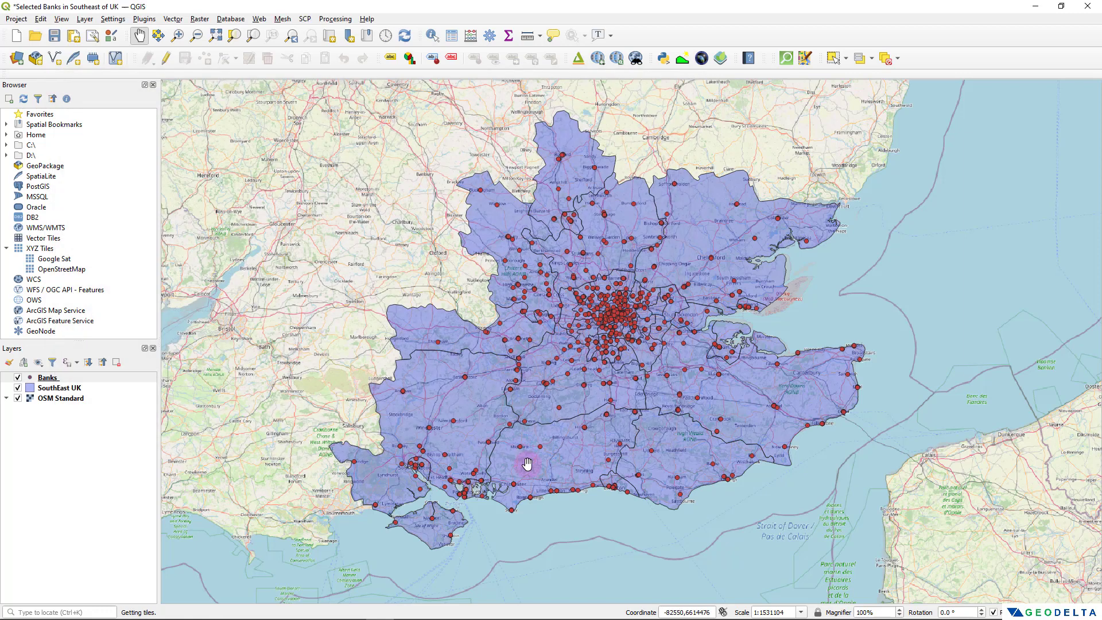
pyautogui.moveTo(671, 436); pyautogui.dragTo(672, 453)
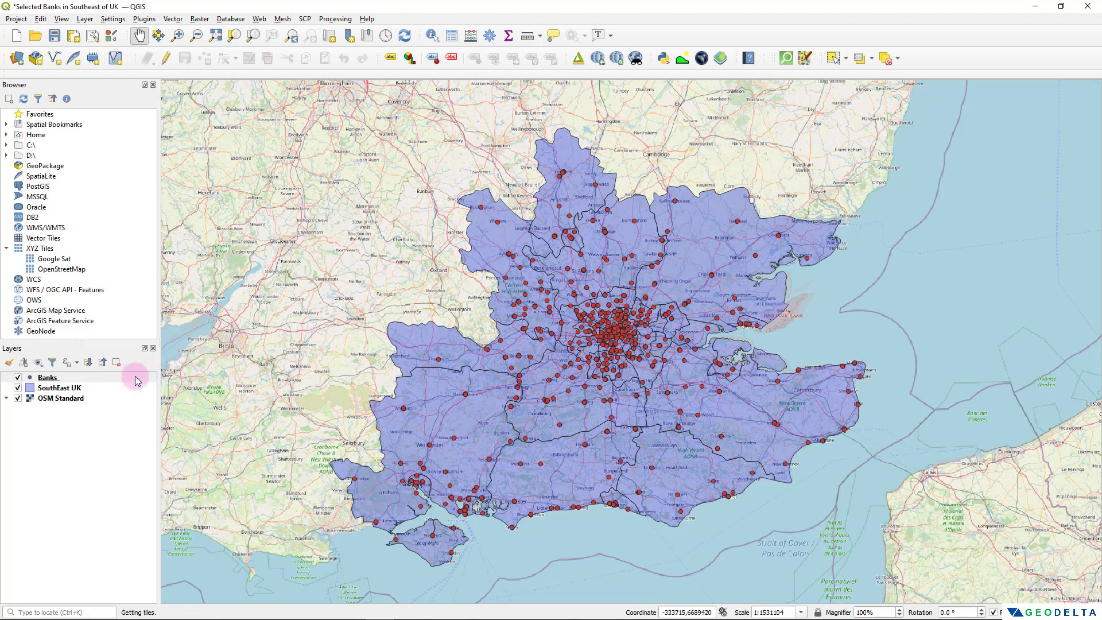
pyautogui.click(80, 378)
pyautogui.rightClick(80, 380)
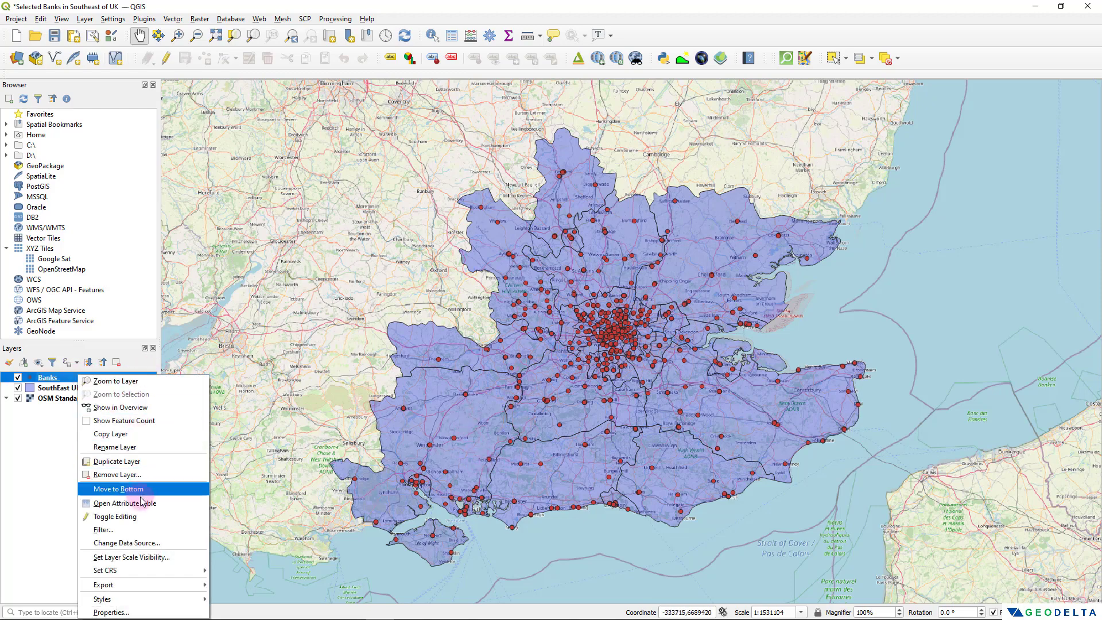
pyautogui.click(114, 490)
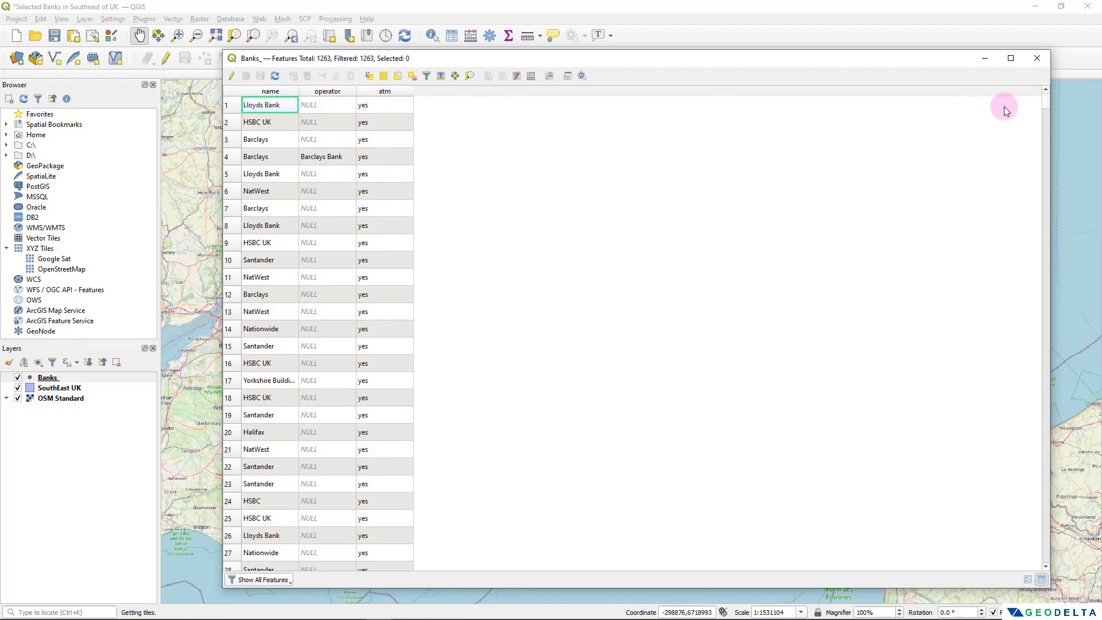
pyautogui.click(1038, 58)
# Open the Banks_ layer properties on the Fields list and enable editing
pyautogui.rightClick(109, 378)
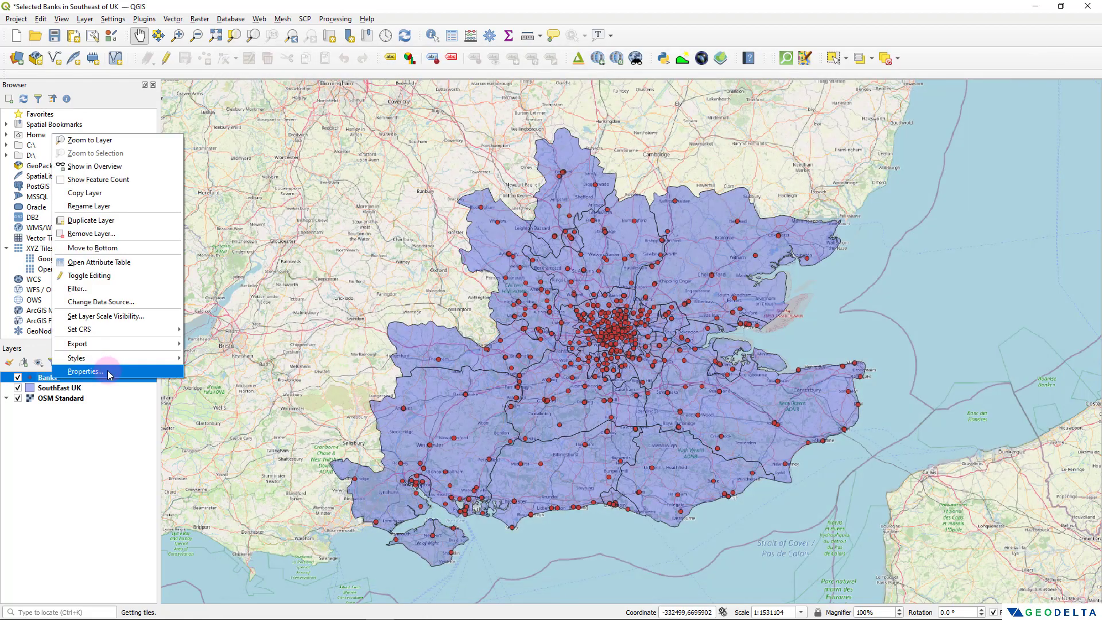
pyautogui.click(85, 372)
pyautogui.moveTo(534, 216); pyautogui.dragTo(293, 111)
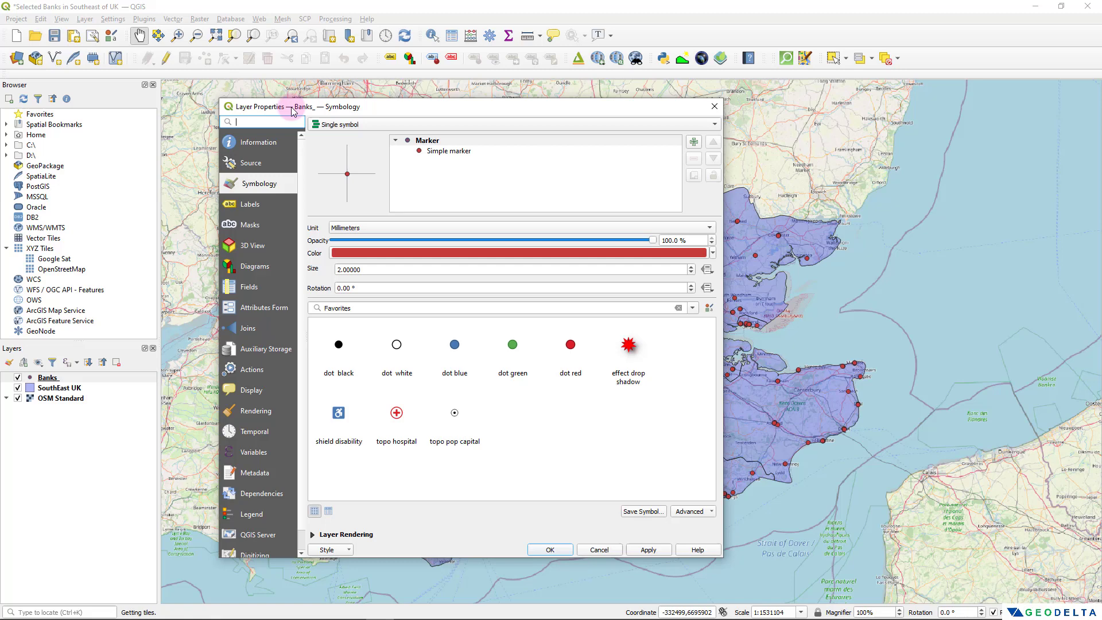
pyautogui.click(258, 287)
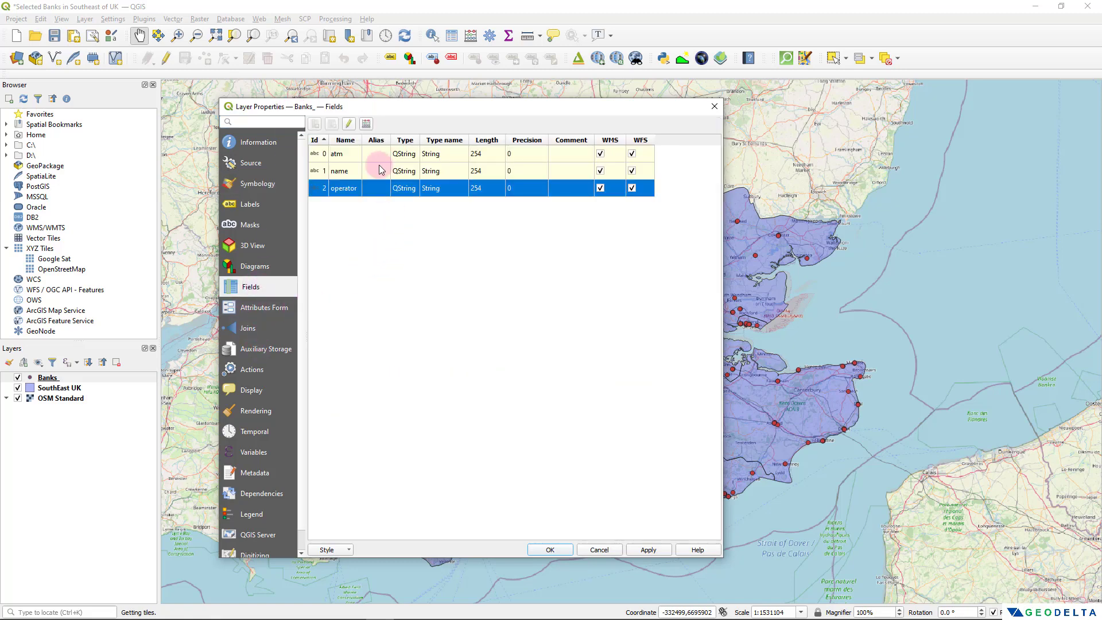
pyautogui.click(348, 157)
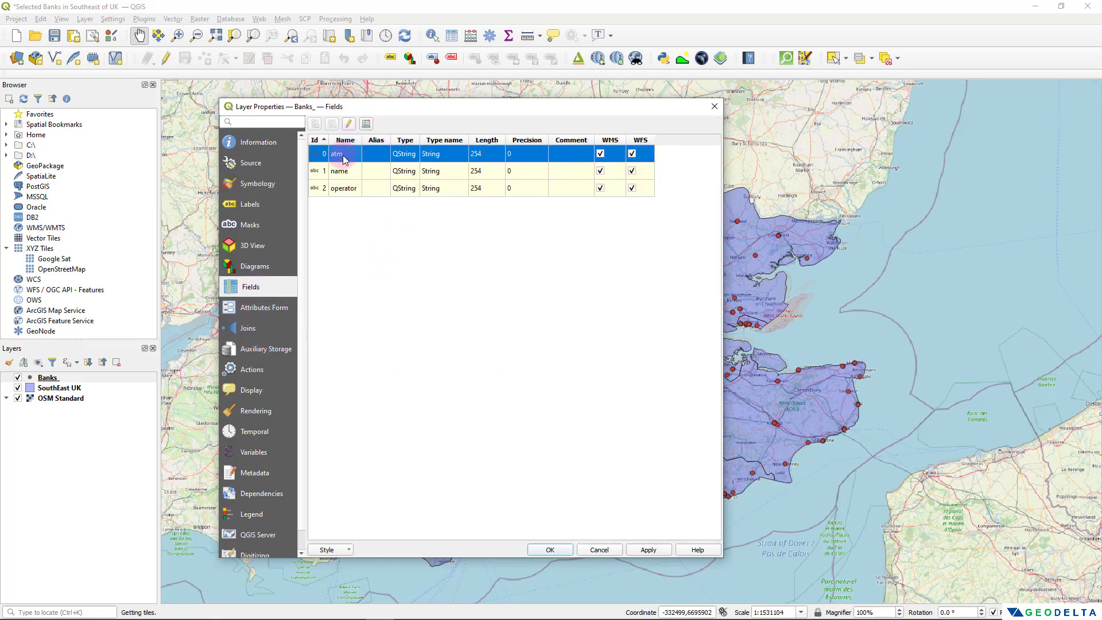
pyautogui.click(349, 124)
pyautogui.click(348, 125)
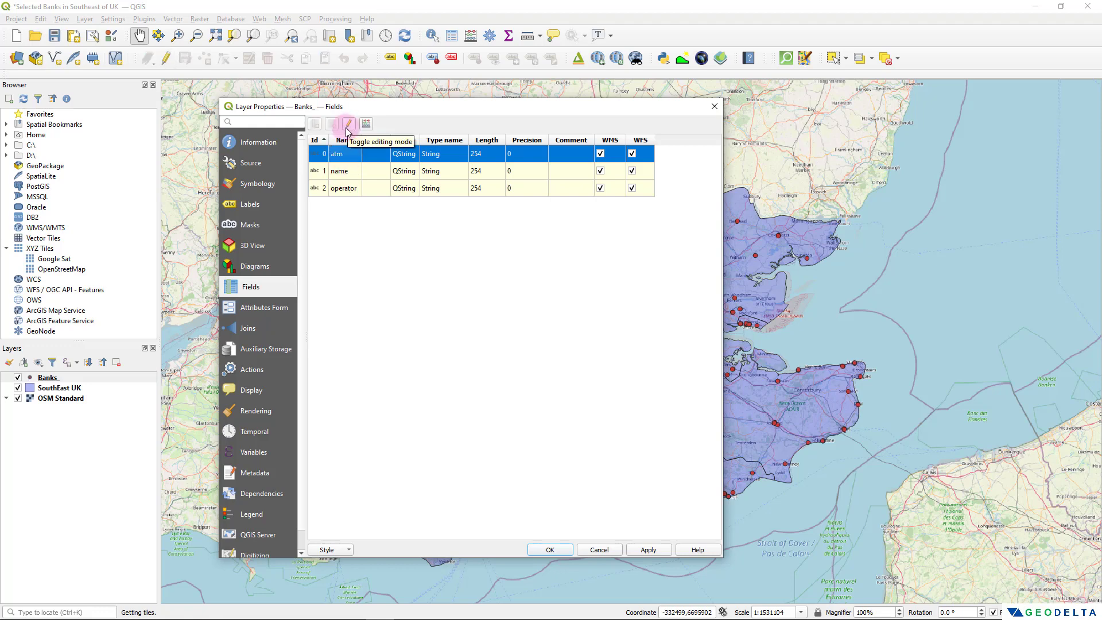
pyautogui.click(349, 125)
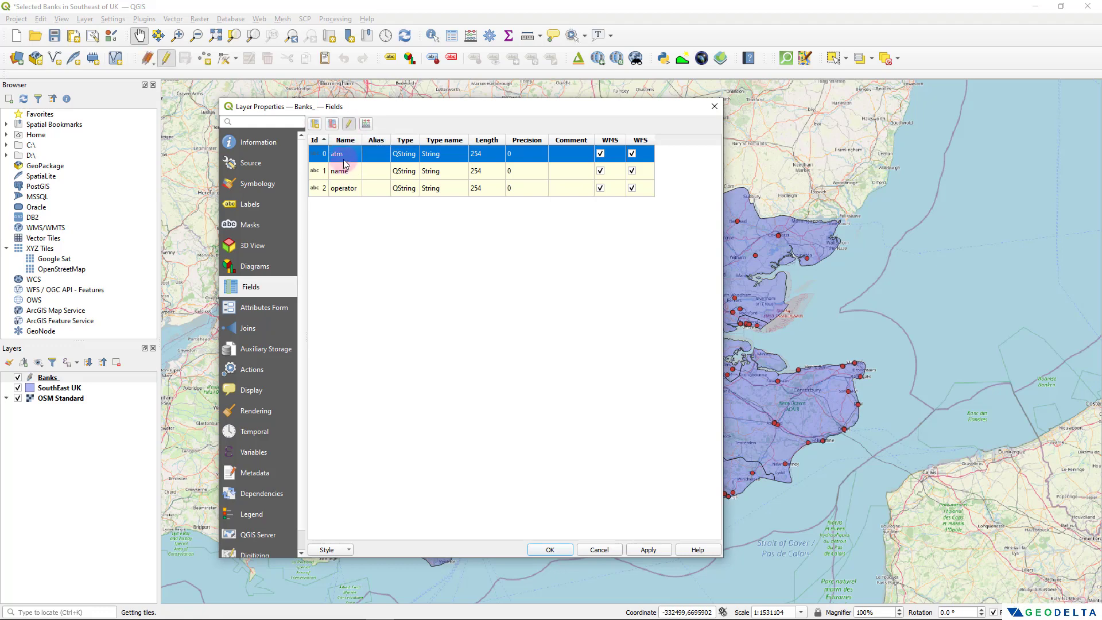
# Rename the fields to 'Has ATM?', 'Name of the Bank' and 'Name of the Operator'
pyautogui.doubleClick(331, 153)
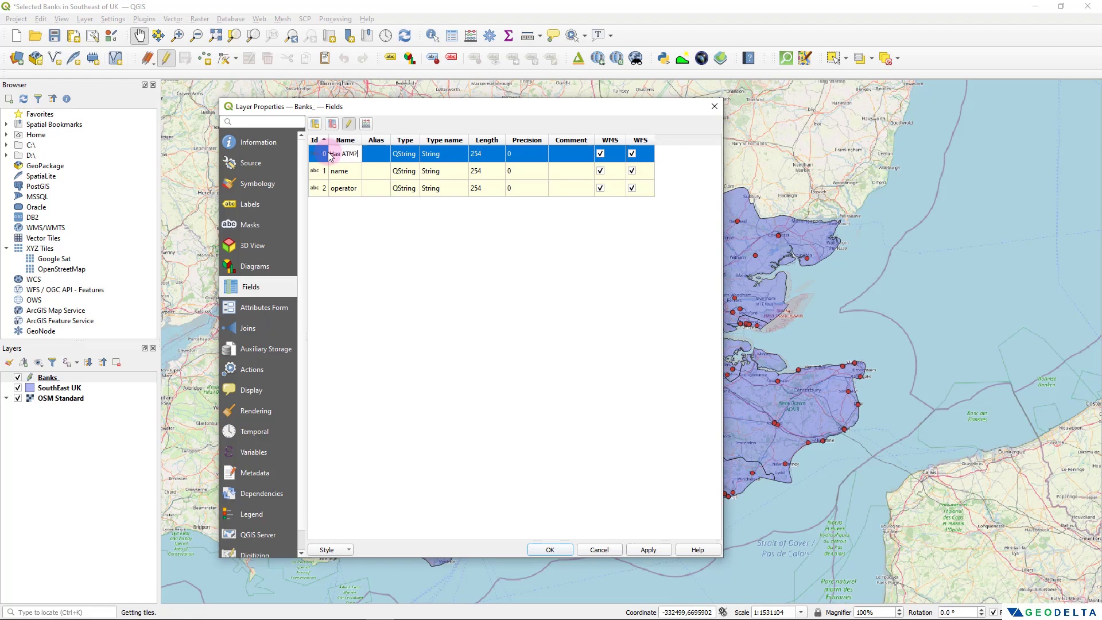
pyautogui.doubleClick(345, 171)
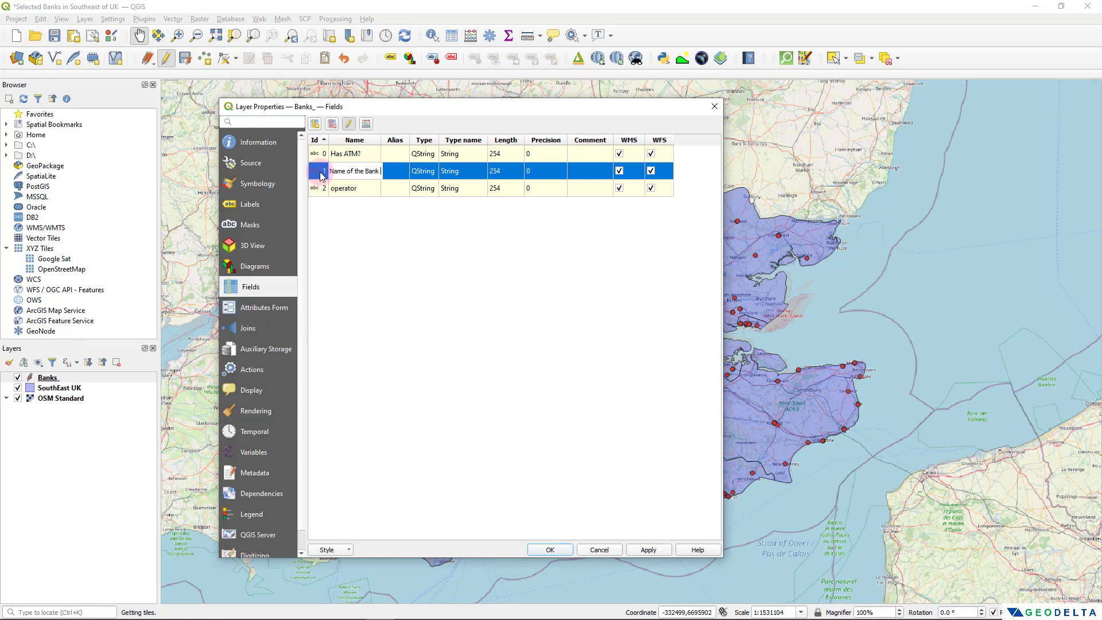
pyautogui.write('Name of the Bank')
pyautogui.press('Return')
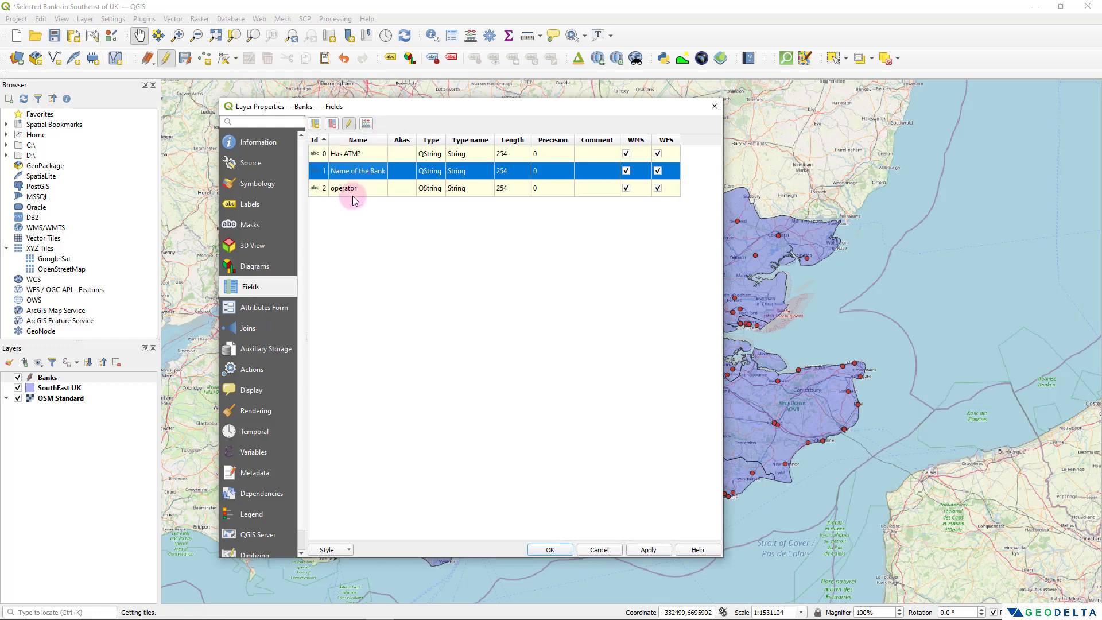
pyautogui.click(354, 198)
pyautogui.click(374, 172)
pyautogui.doubleClick(366, 187)
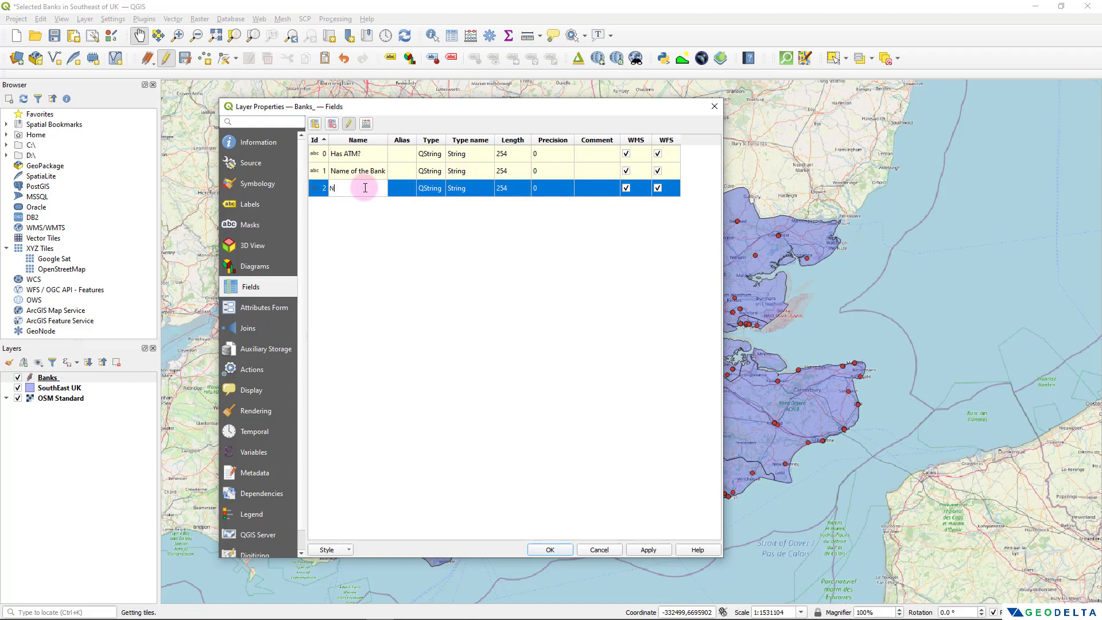
pyautogui.write('Name of the Operator')
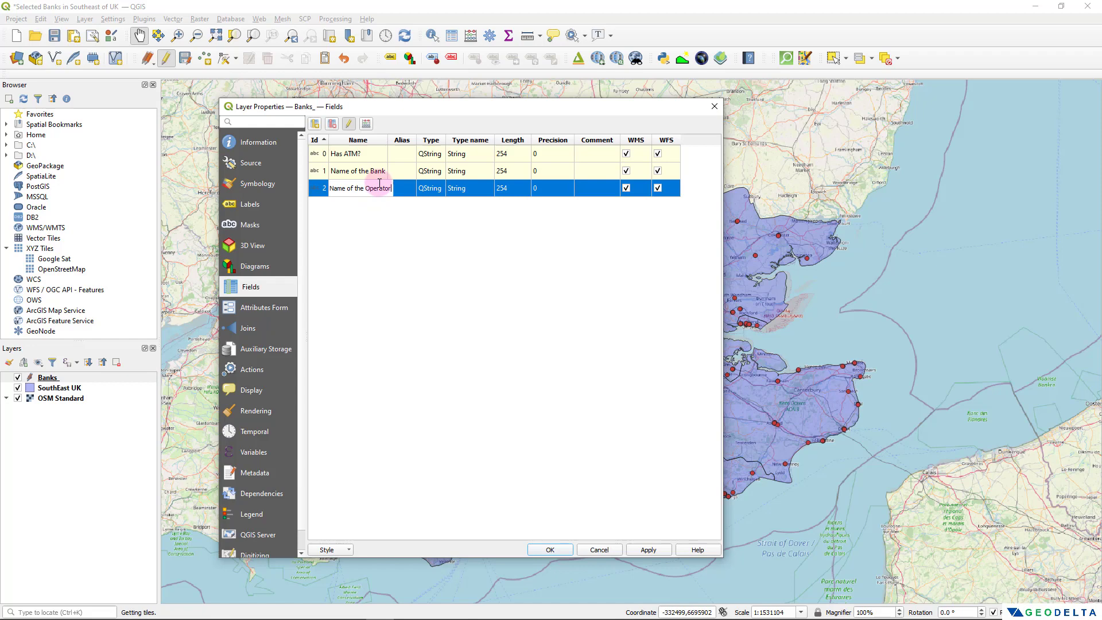
pyautogui.click(369, 170)
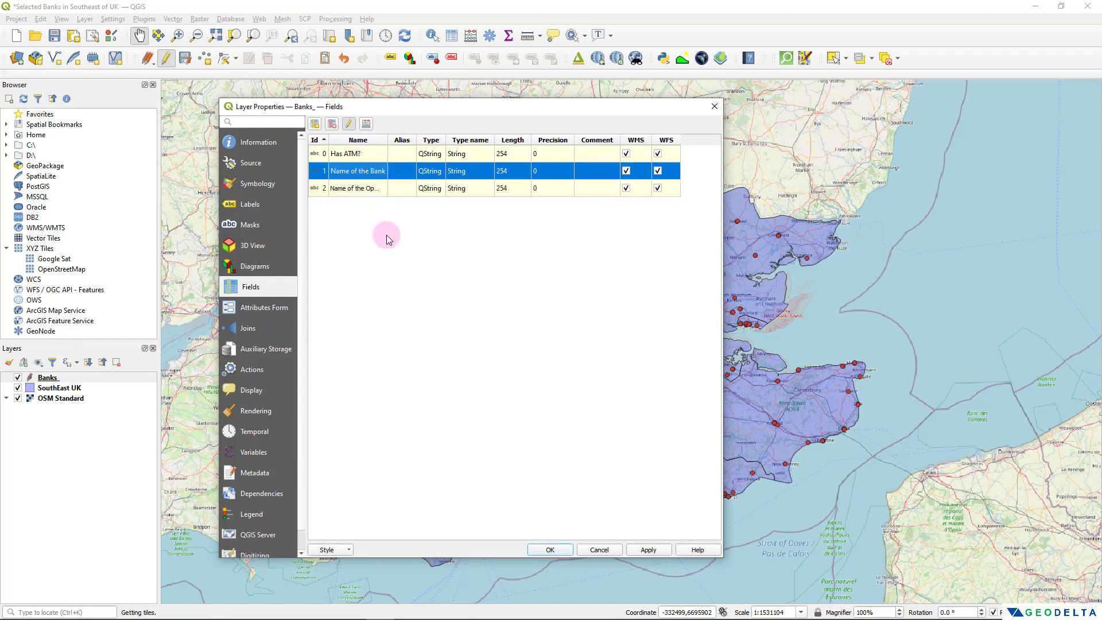
# Apply the field renames, stop editing, save the changes and close the properties
pyautogui.click(656, 550)
pyautogui.click(350, 124)
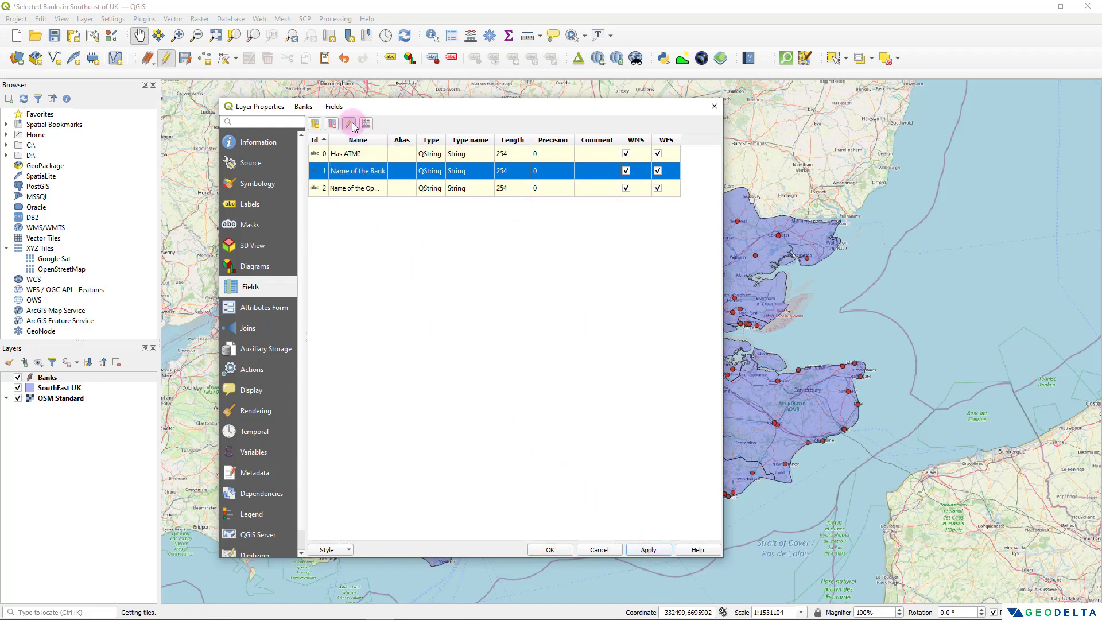
pyautogui.click(520, 321)
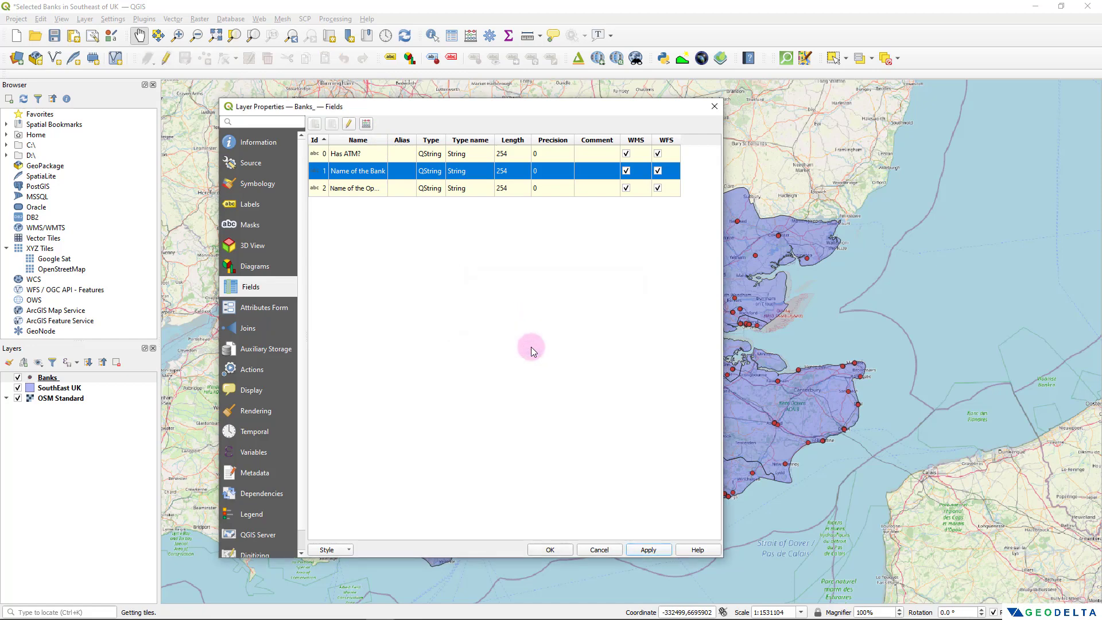
pyautogui.click(560, 552)
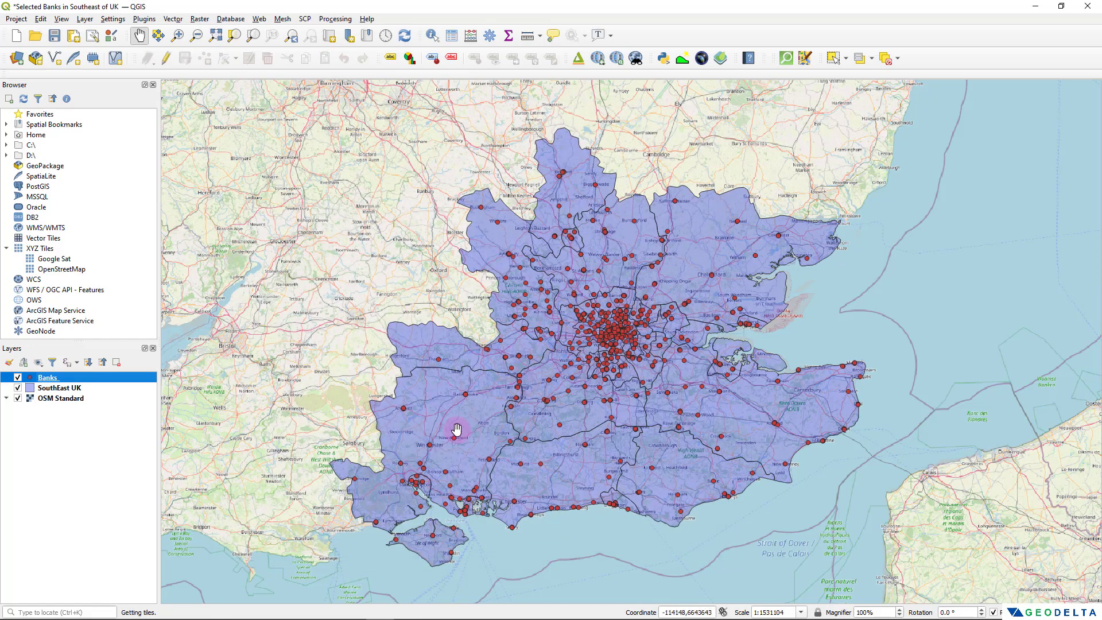
# In the Banks_ attribute table, widen the columns and move Has ATM? to the end
pyautogui.rightClick(108, 377)
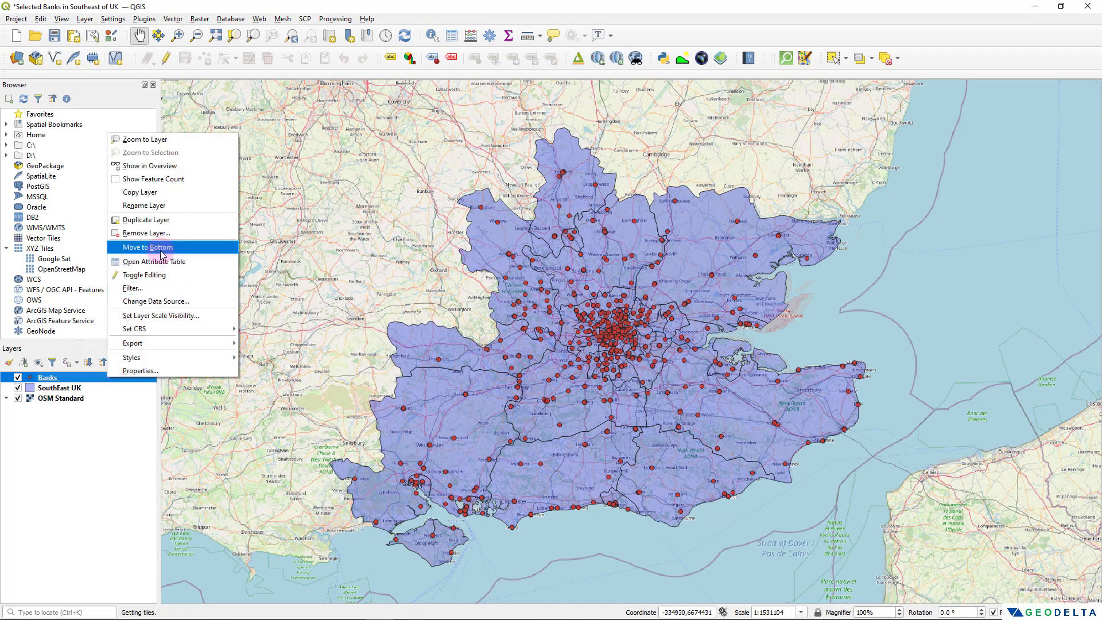
pyautogui.click(174, 265)
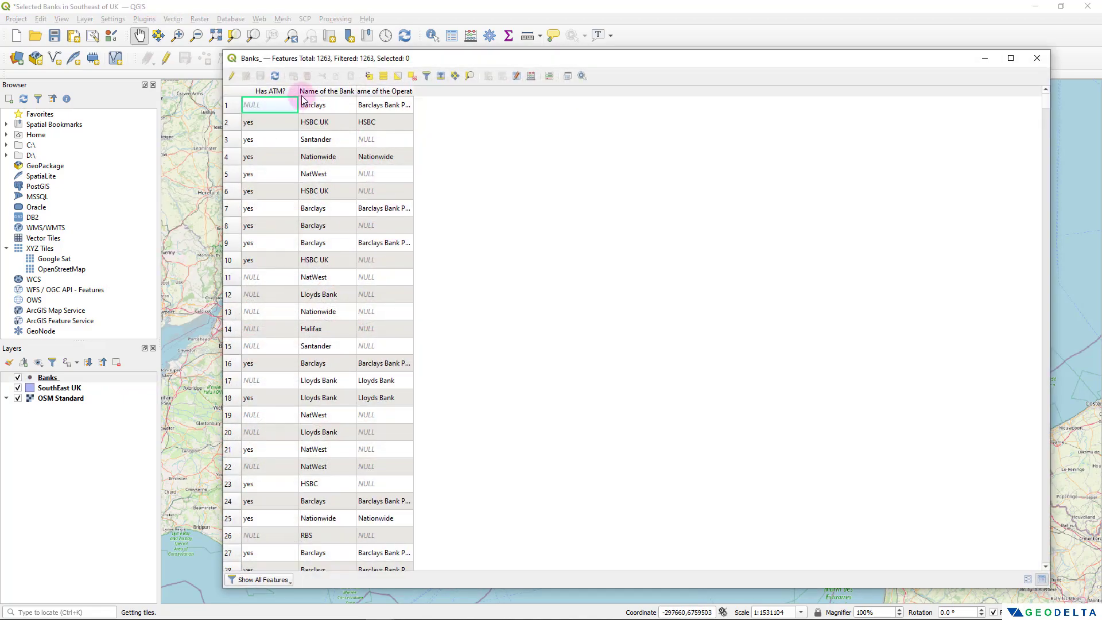
pyautogui.moveTo(298, 91); pyautogui.dragTo(532, 90)
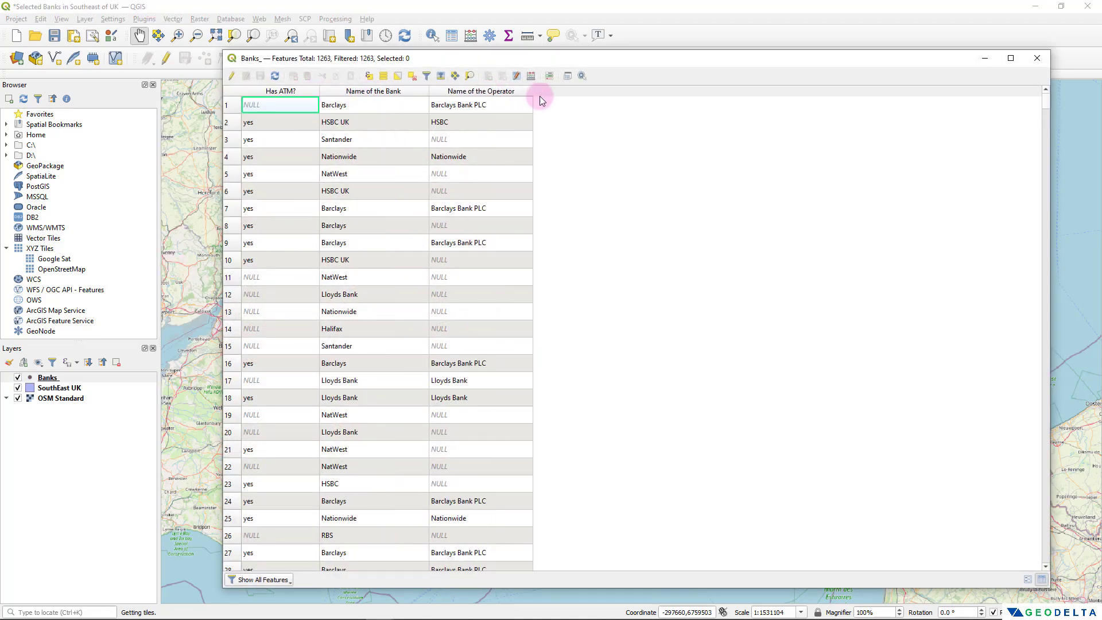
pyautogui.rightClick(460, 97)
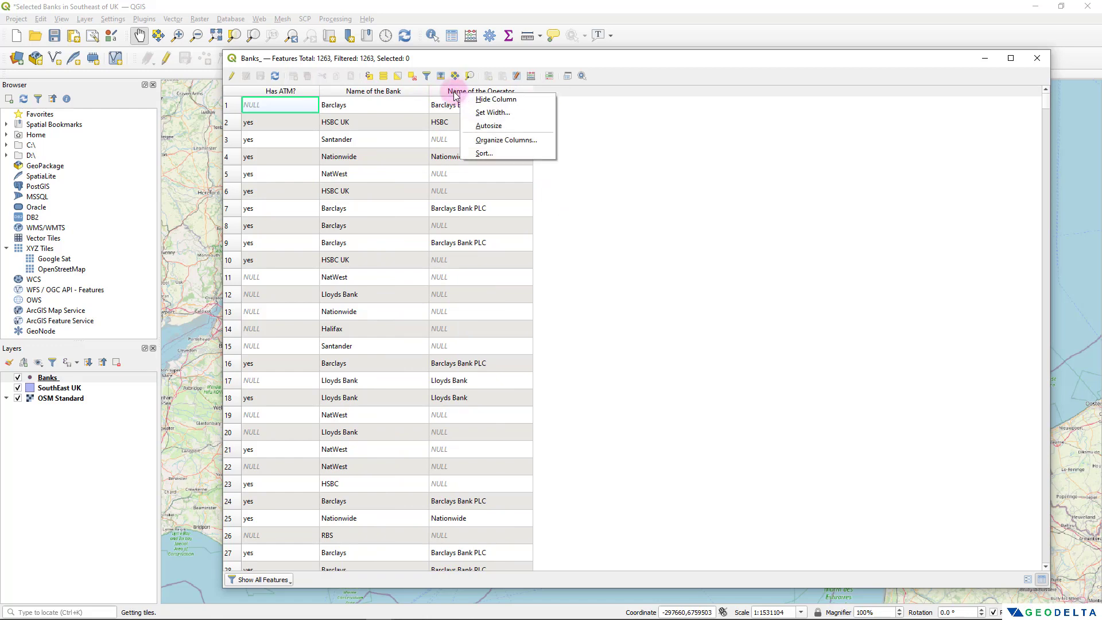
pyautogui.click(518, 139)
pyautogui.moveTo(695, 286); pyautogui.dragTo(712, 327)
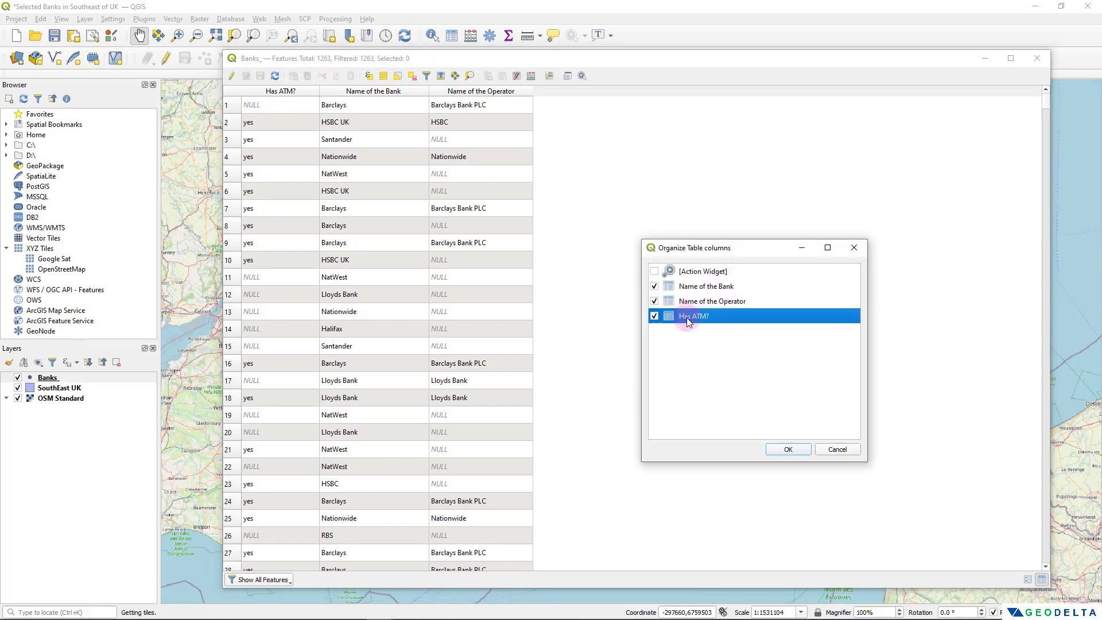
pyautogui.click(788, 448)
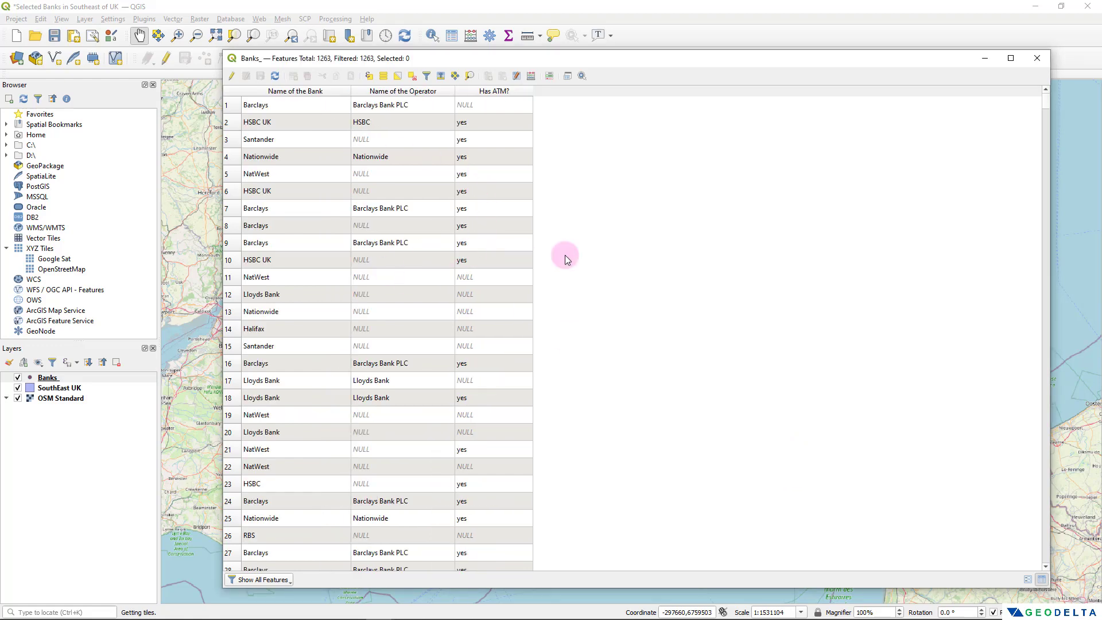
pyautogui.click(1038, 59)
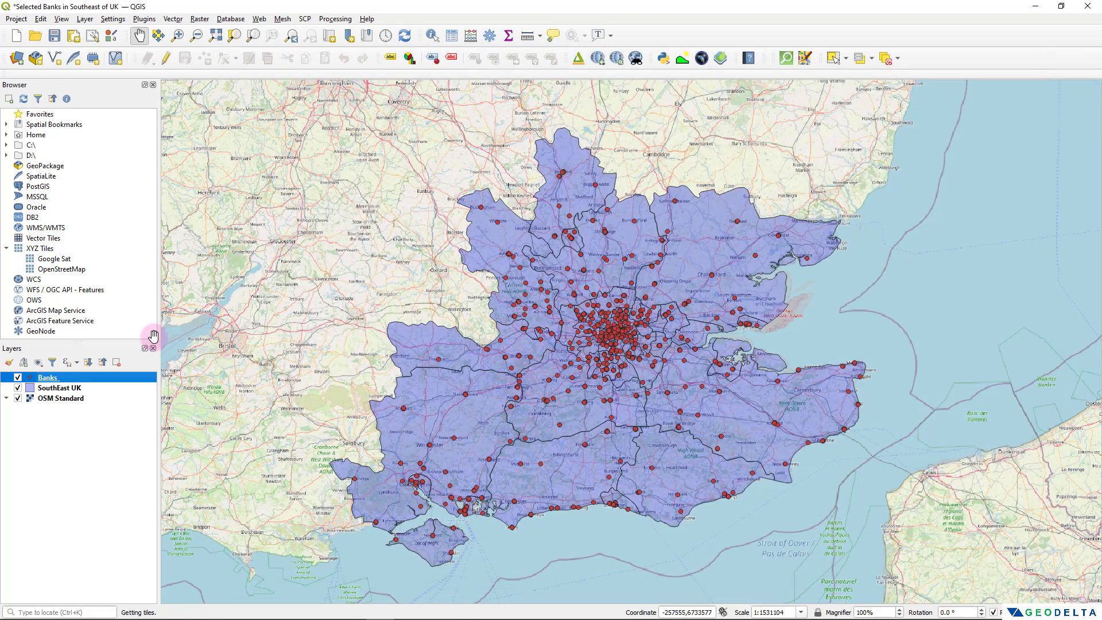
pyautogui.rightClick(74, 389)
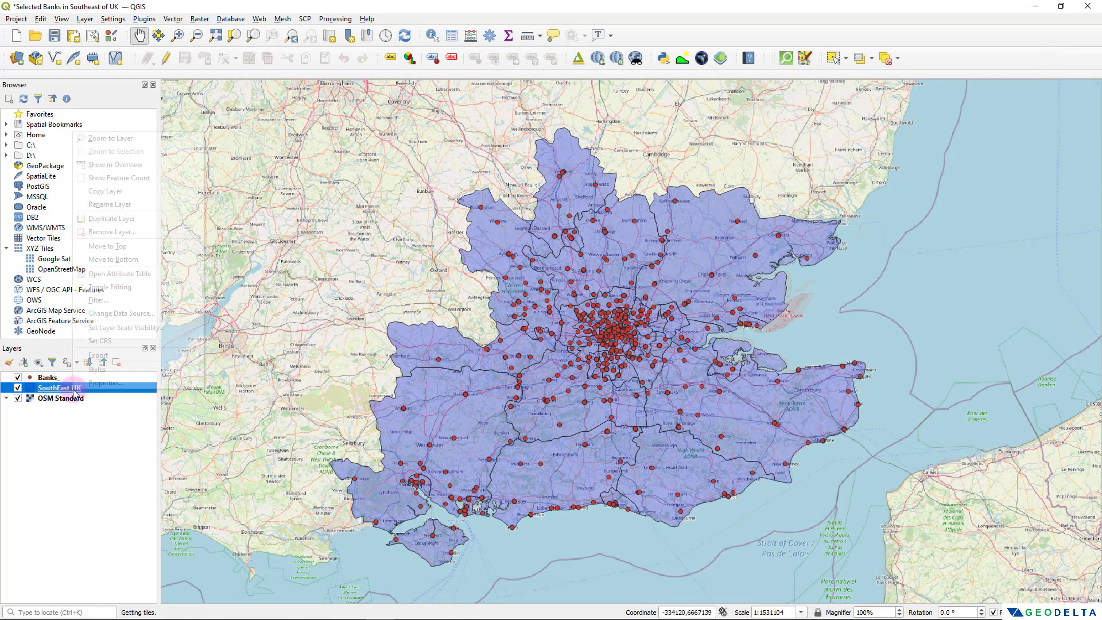
pyautogui.click(137, 274)
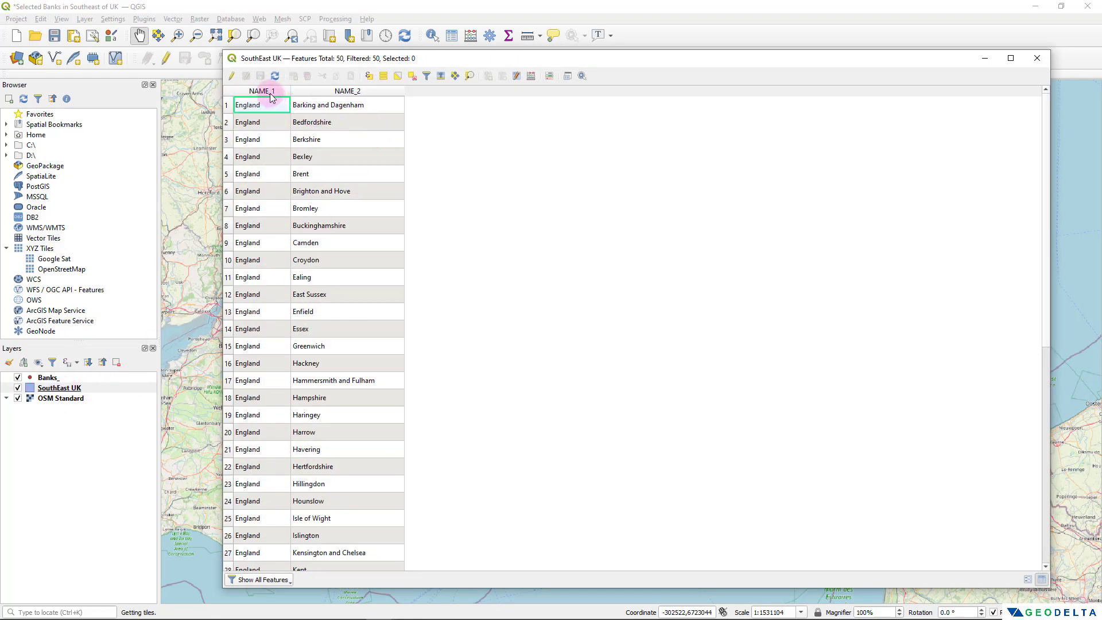
pyautogui.scroll(-1, 266, 157)
pyautogui.scroll(-7, 266, 167)
pyautogui.scroll(8, 266, 172)
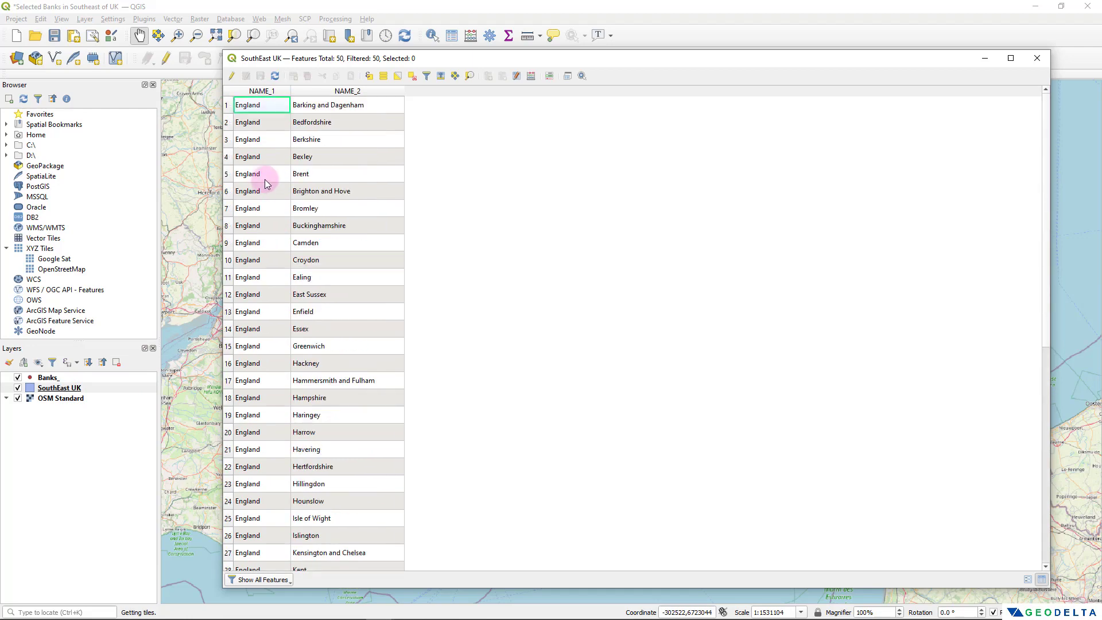
pyautogui.scroll(-7, 348, 97)
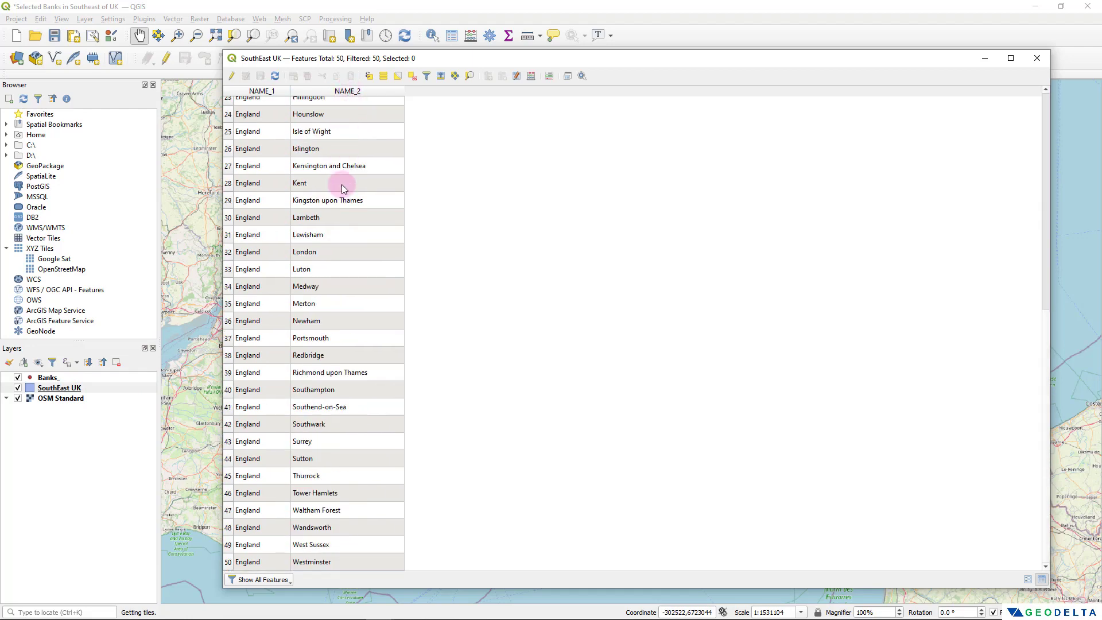
pyautogui.scroll(8, 345, 191)
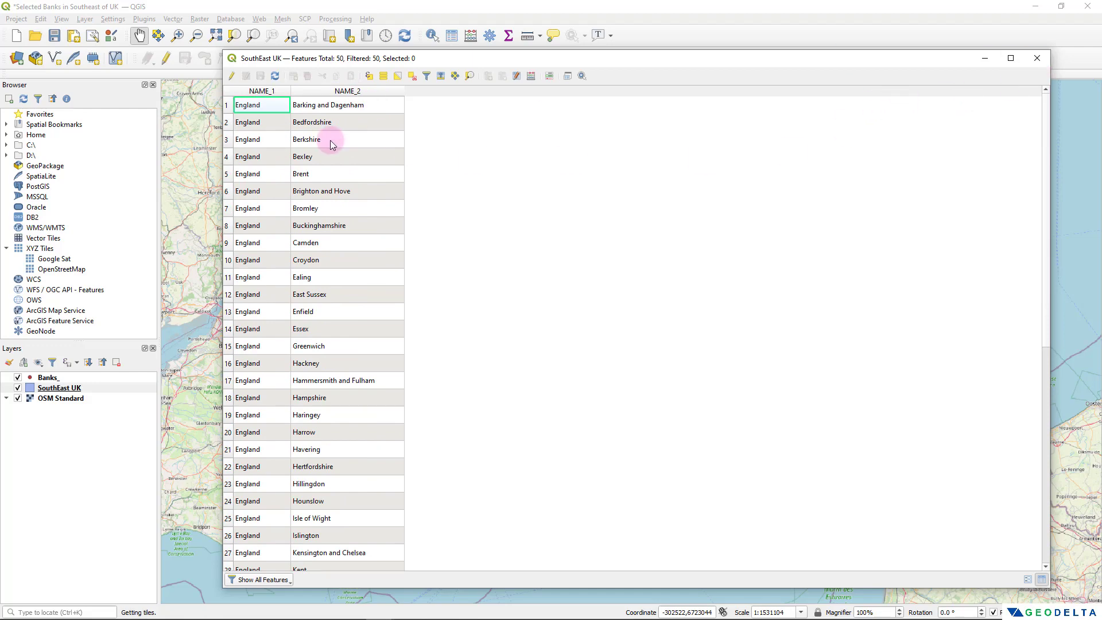
pyautogui.click(1038, 58)
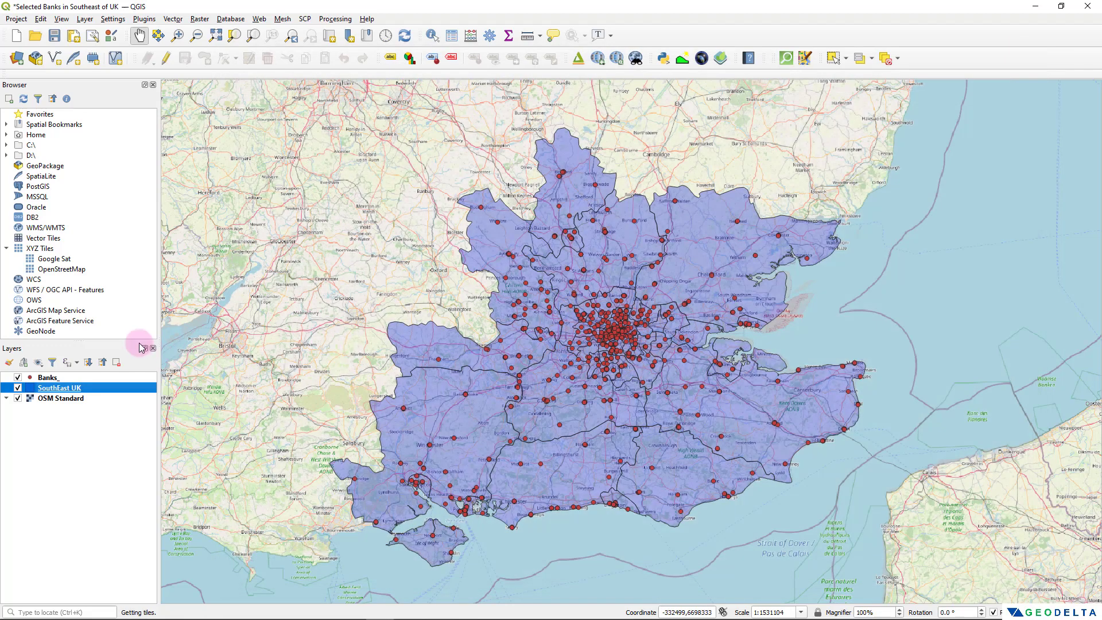
# Rename SouthEast UK fields NAME_1 to Country and NAME_2 to Region, saving the edits
pyautogui.rightClick(79, 391)
pyautogui.click(110, 381)
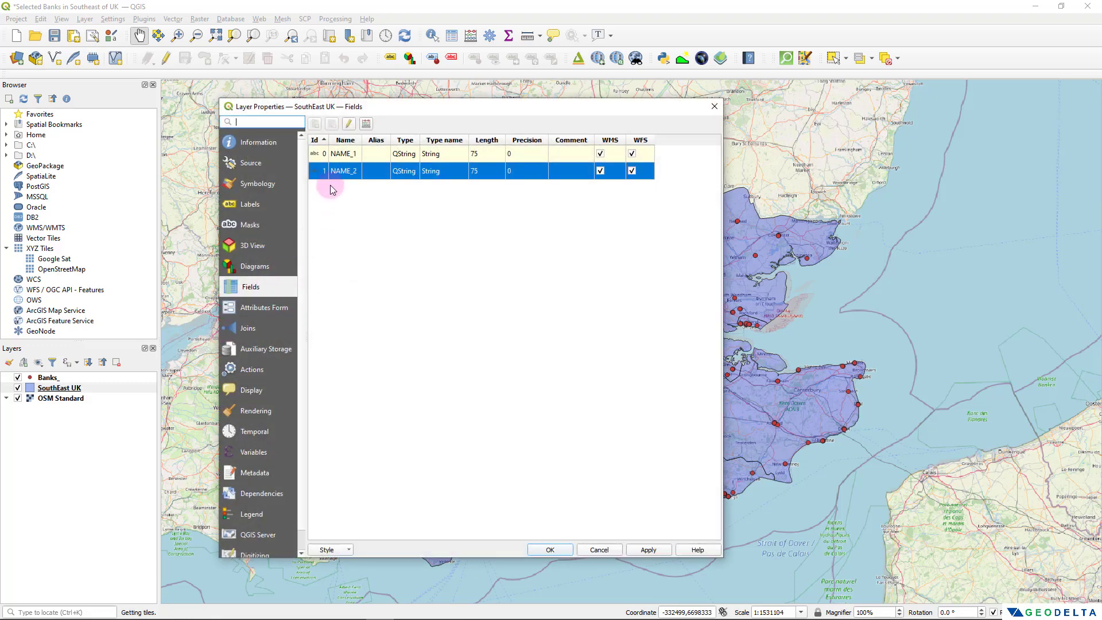
pyautogui.click(349, 124)
pyautogui.doubleClick(357, 154)
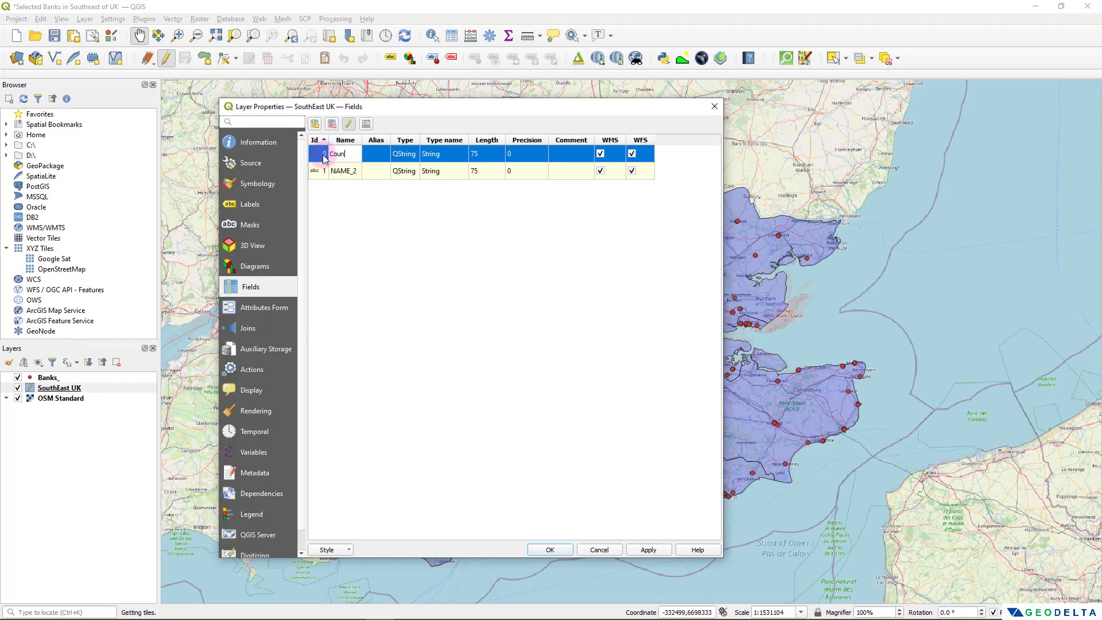
pyautogui.doubleClick(351, 171)
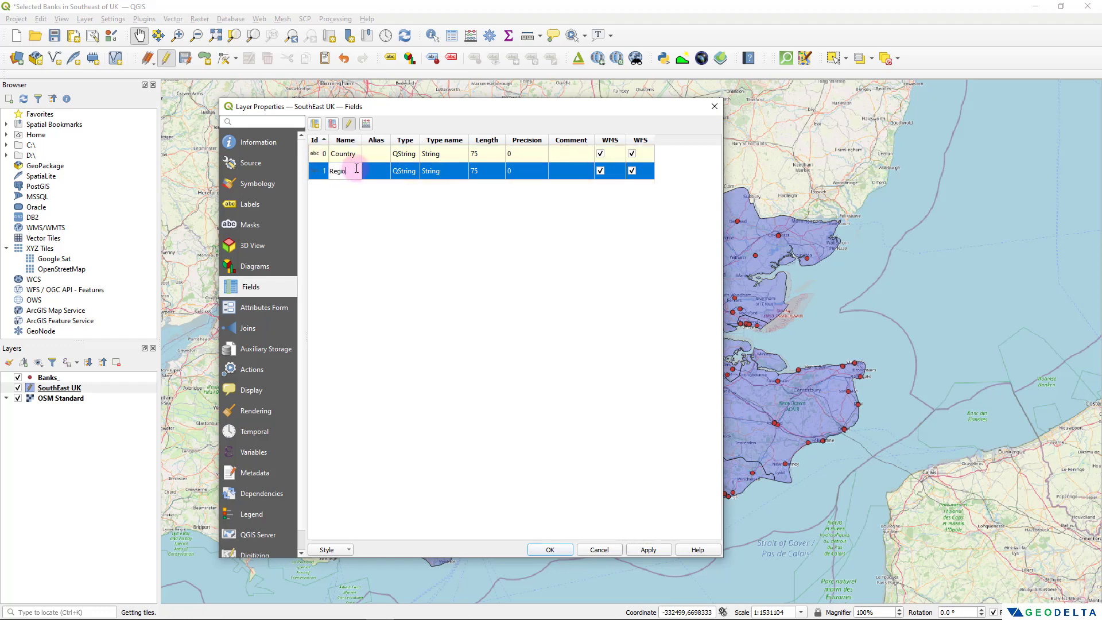
pyautogui.click(388, 265)
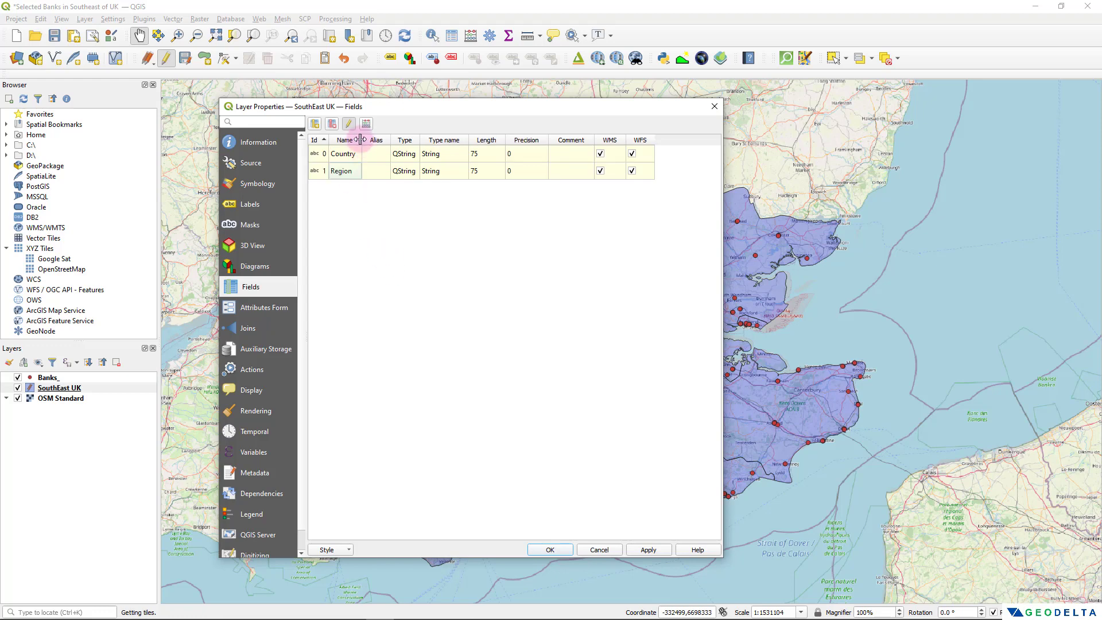
pyautogui.click(349, 123)
pyautogui.click(529, 321)
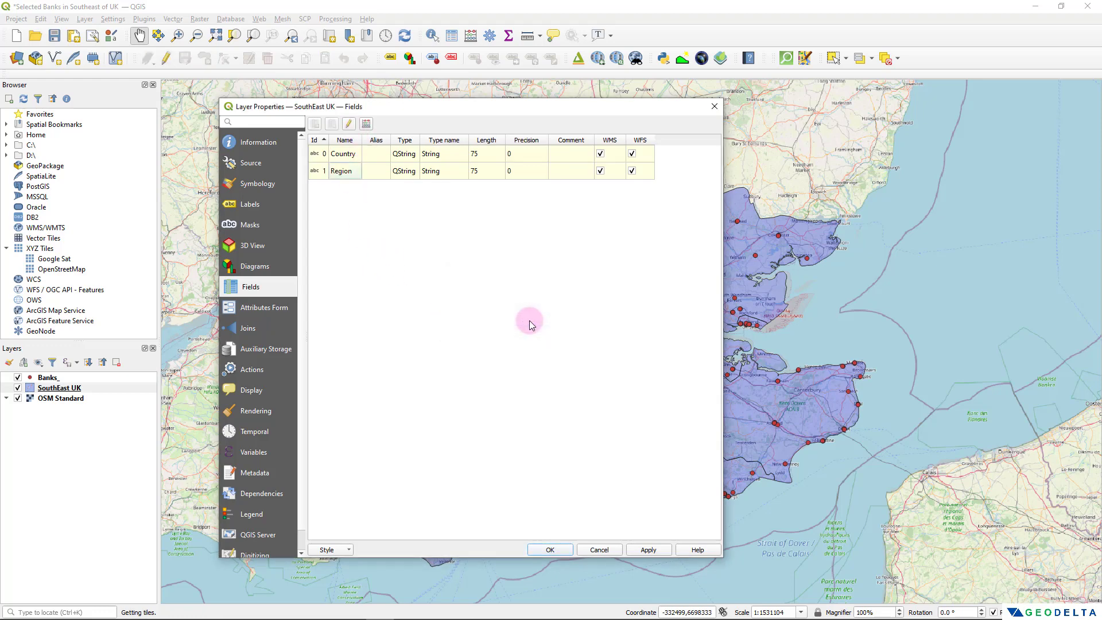
pyautogui.click(550, 550)
# Recentre the map and launch qgis2web's Create web map export
pyautogui.moveTo(446, 550); pyautogui.dragTo(420, 536)
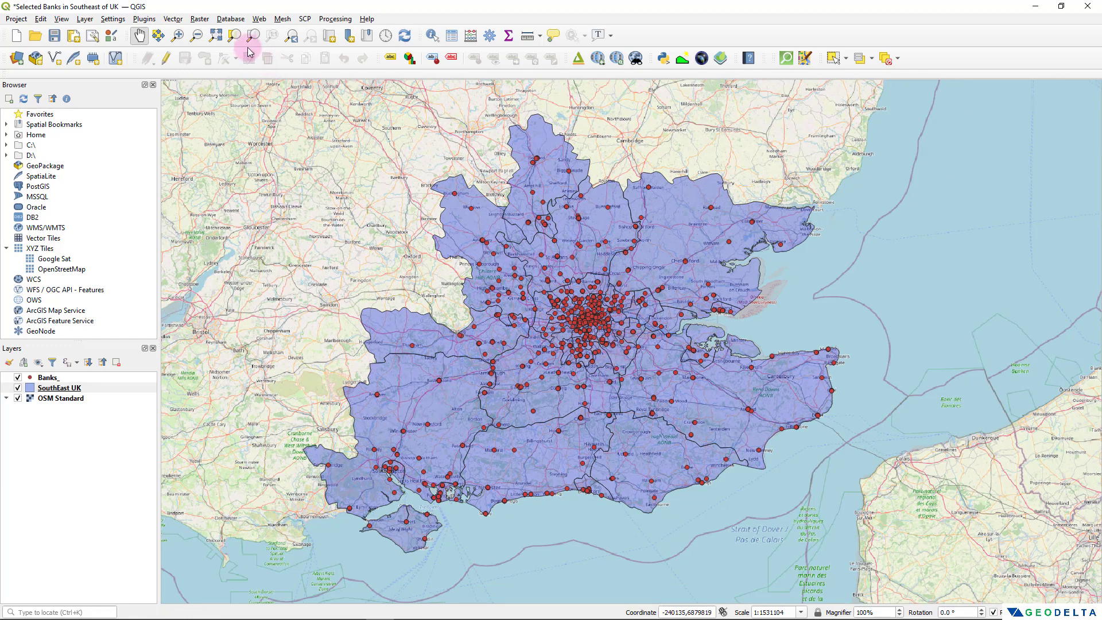
pyautogui.click(256, 25)
pyautogui.moveTo(281, 61)
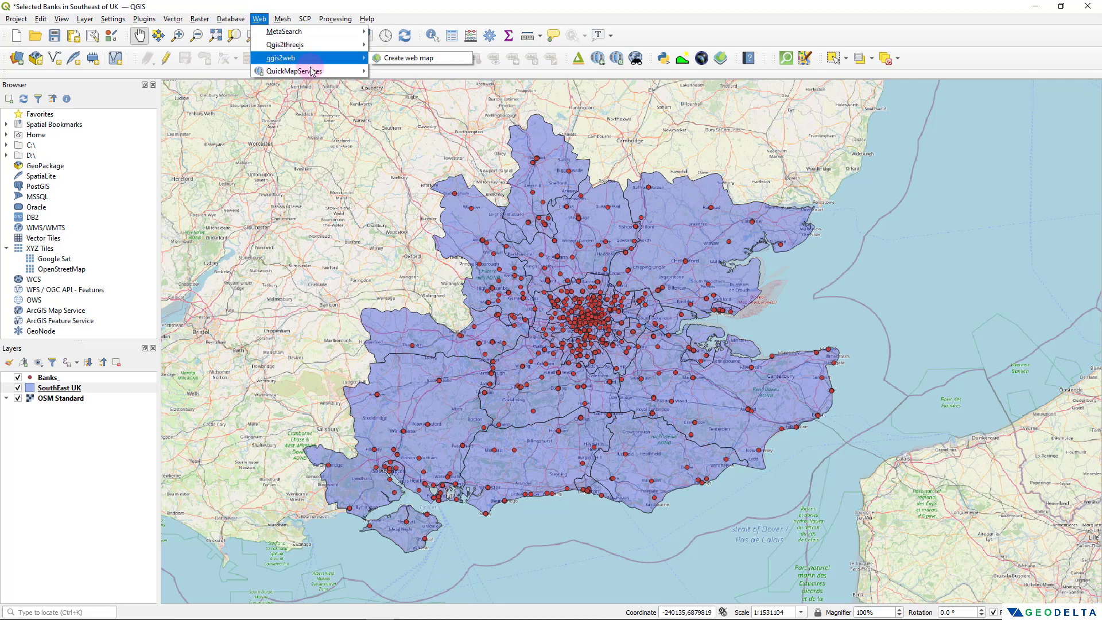
pyautogui.moveTo(362, 60)
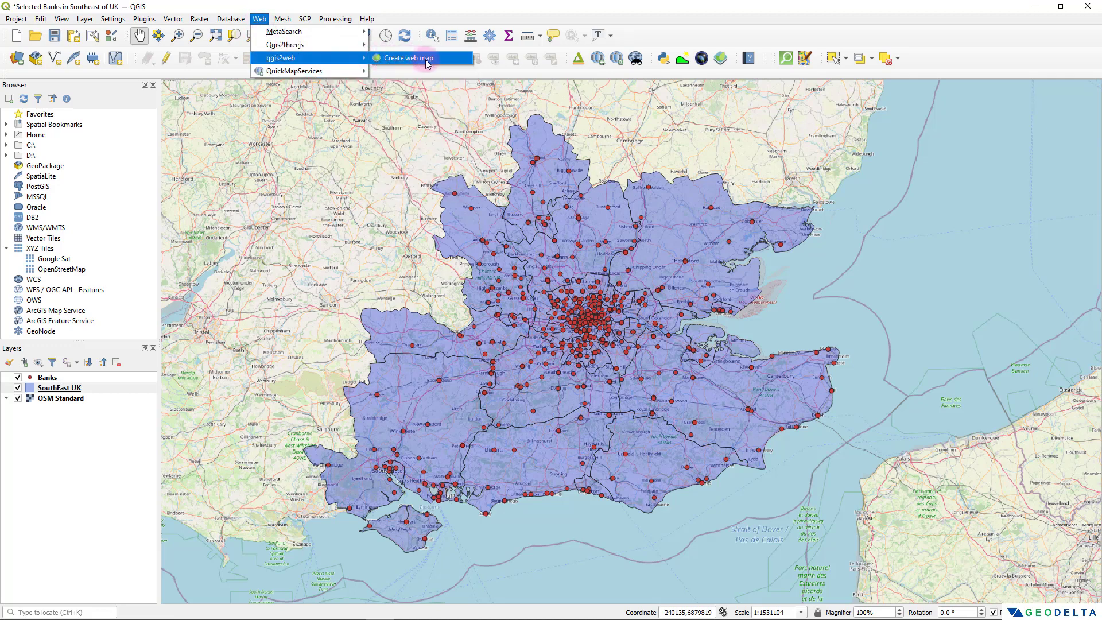
pyautogui.click(430, 62)
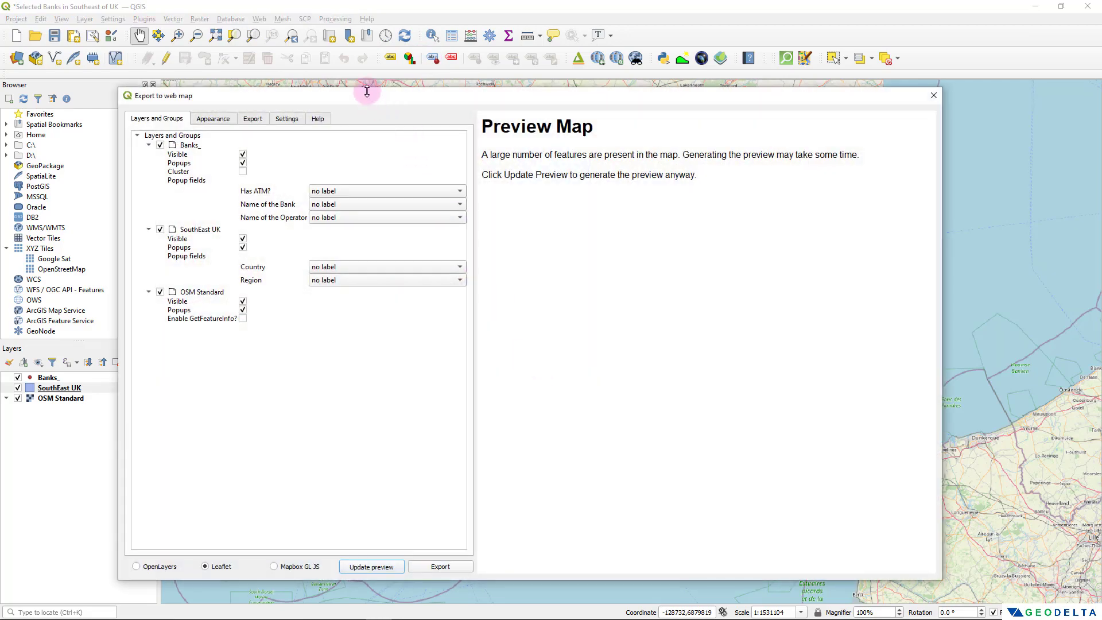
pyautogui.moveTo(471, 99); pyautogui.dragTo(449, 78)
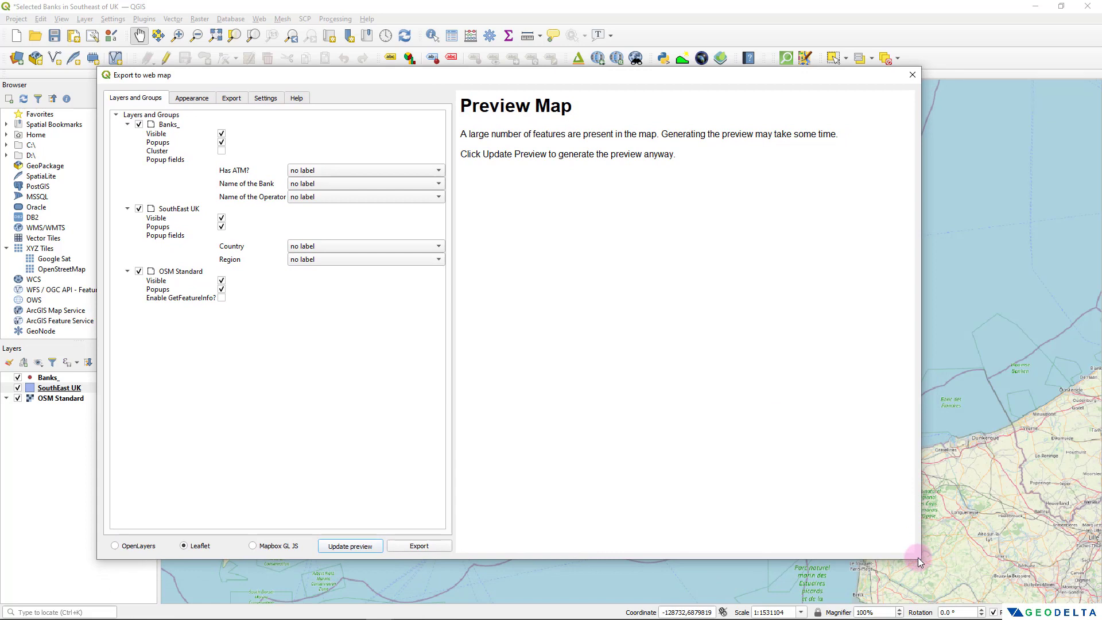
pyautogui.moveTo(921, 558); pyautogui.dragTo(972, 580)
pyautogui.click(117, 116)
pyautogui.click(116, 115)
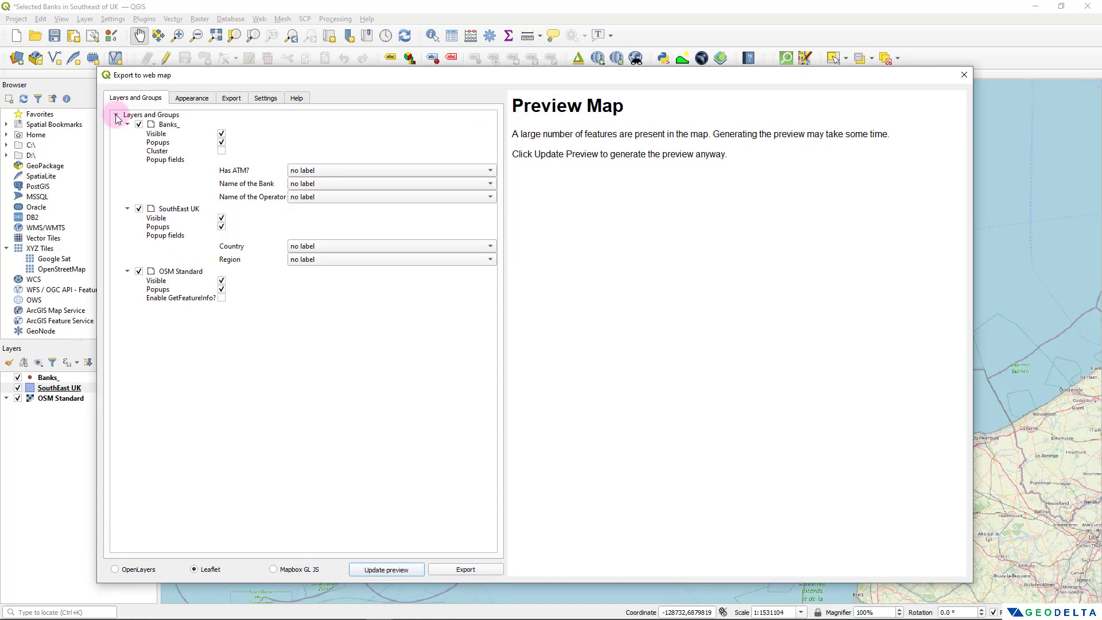
pyautogui.click(117, 116)
pyautogui.click(116, 115)
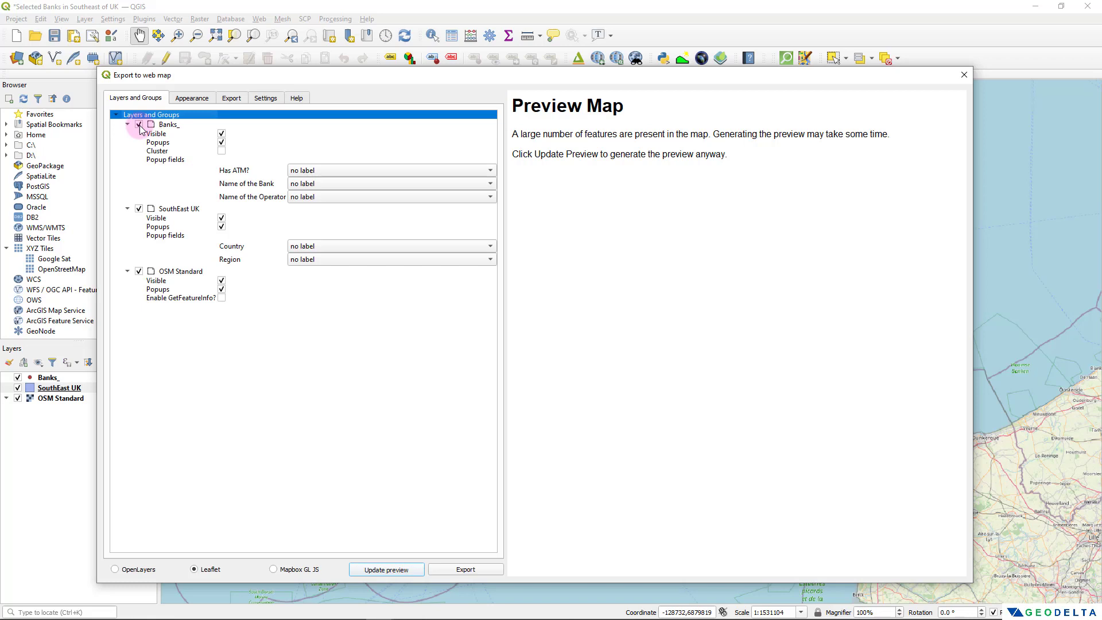
pyautogui.click(141, 128)
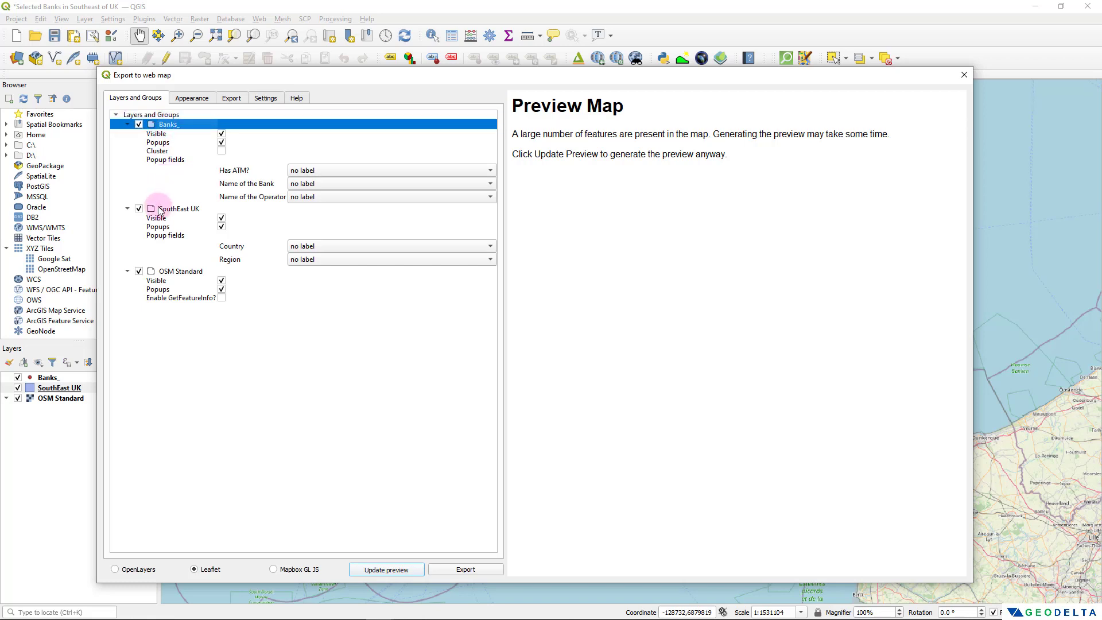
pyautogui.click(178, 208)
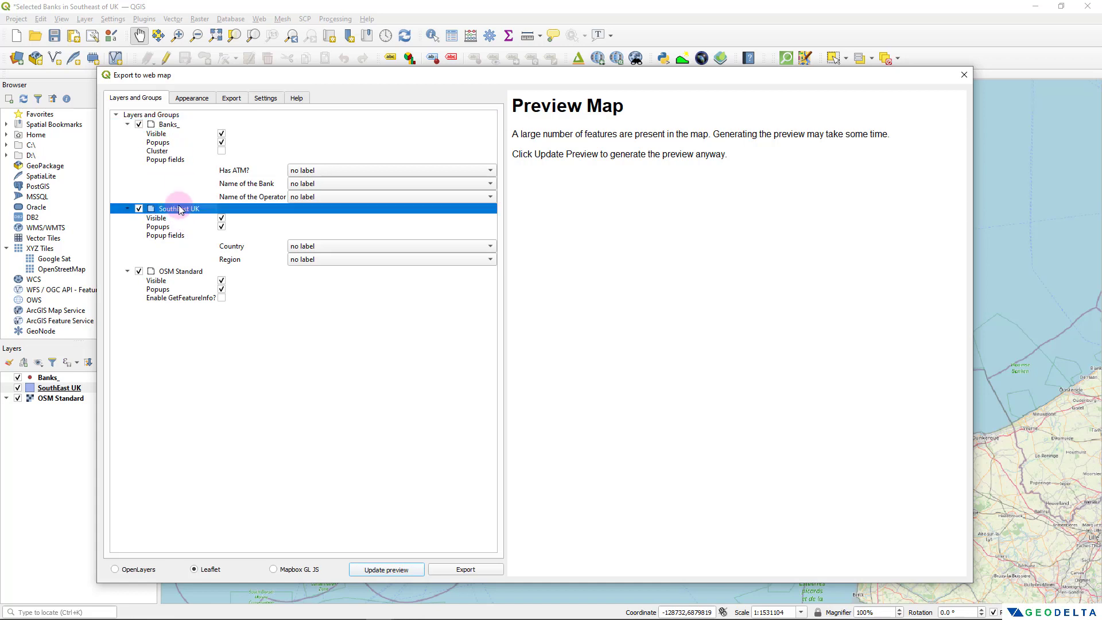
pyautogui.click(185, 272)
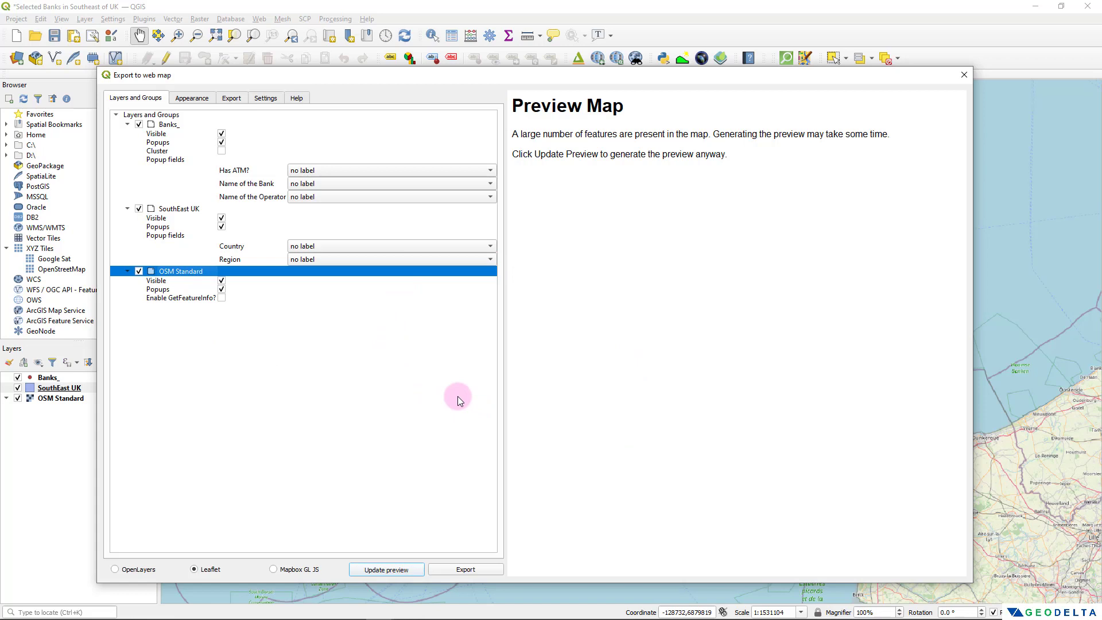
pyautogui.click(165, 125)
pyautogui.click(168, 210)
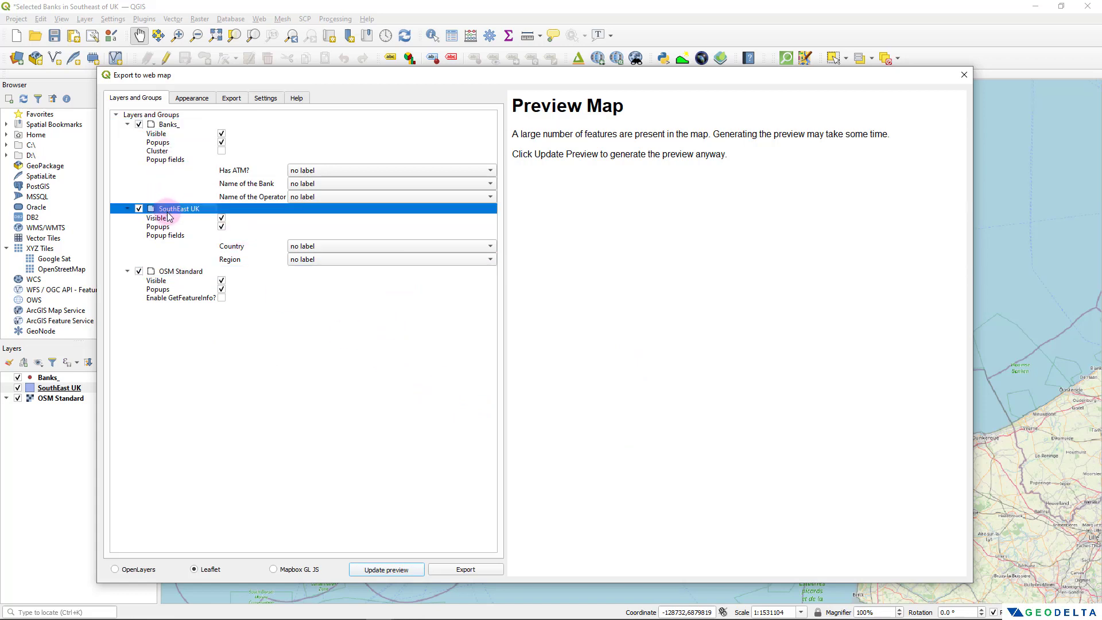
pyautogui.click(140, 271)
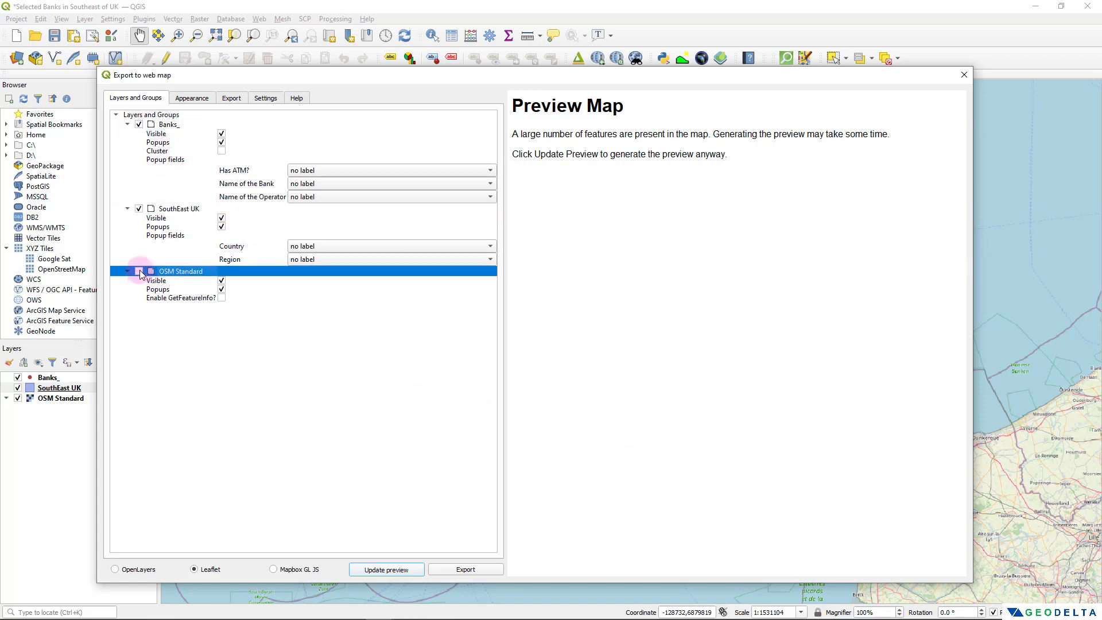
pyautogui.click(140, 271)
pyautogui.click(145, 211)
pyautogui.click(175, 136)
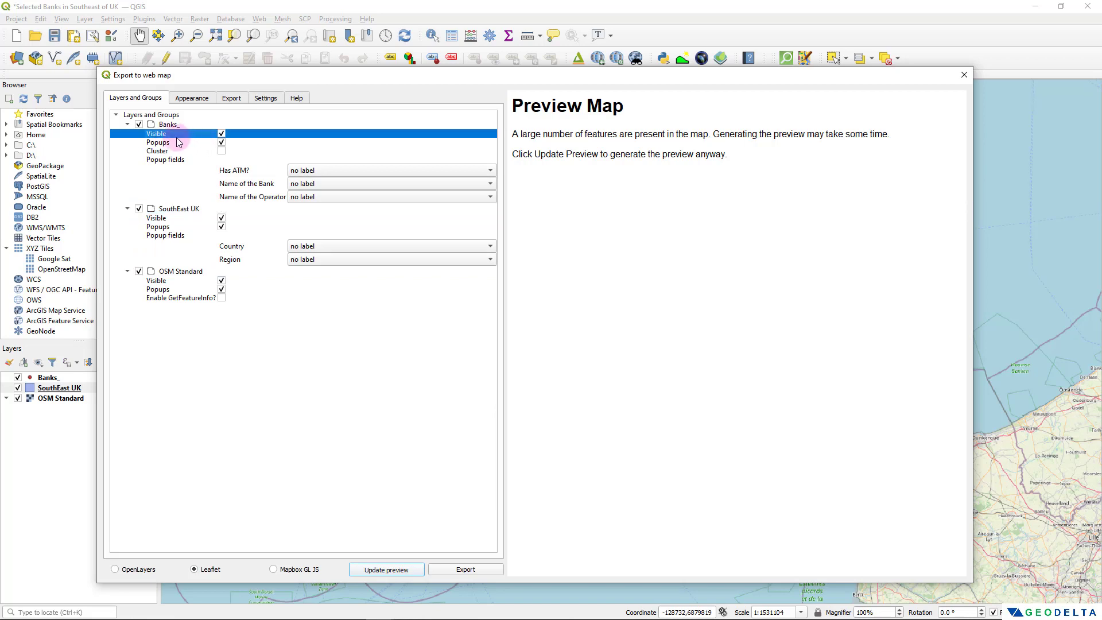
pyautogui.click(221, 144)
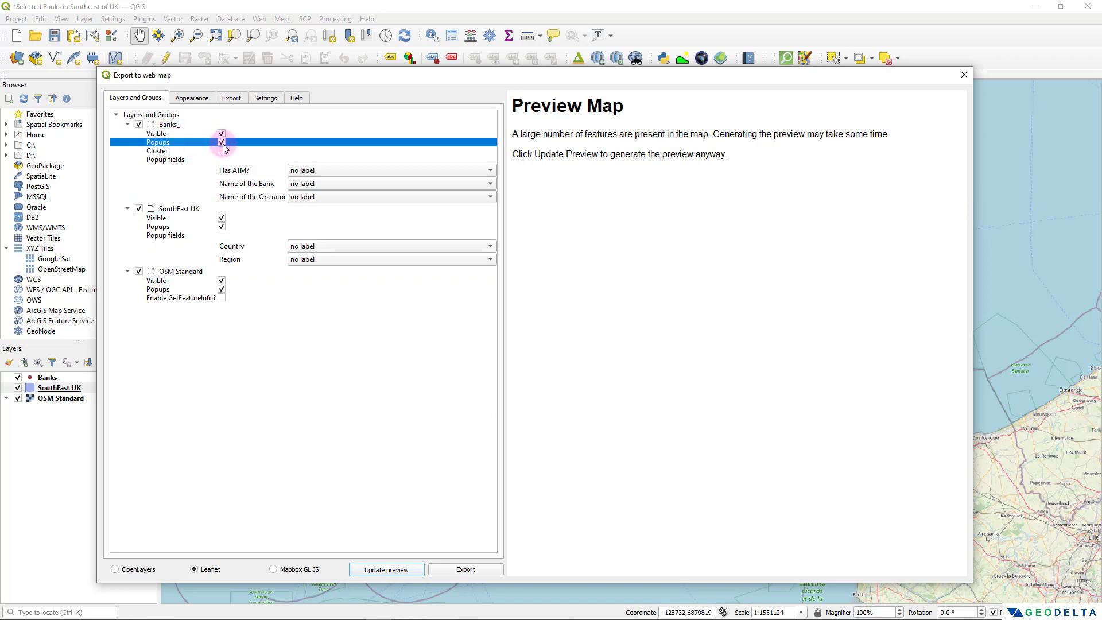
pyautogui.click(223, 153)
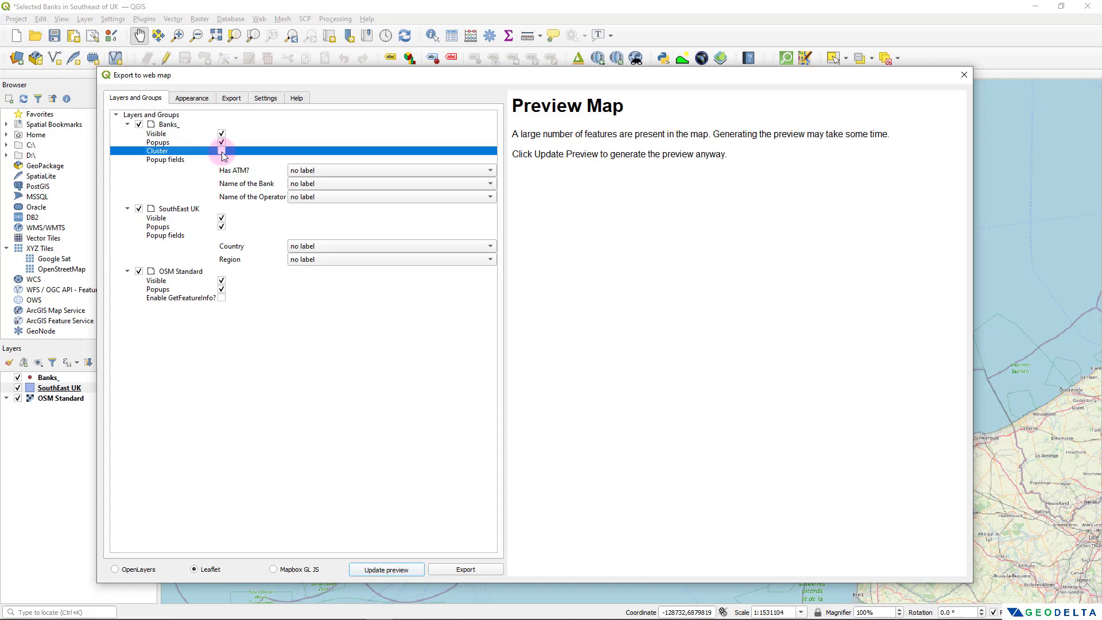
pyautogui.moveTo(422, 75); pyautogui.dragTo(473, 60)
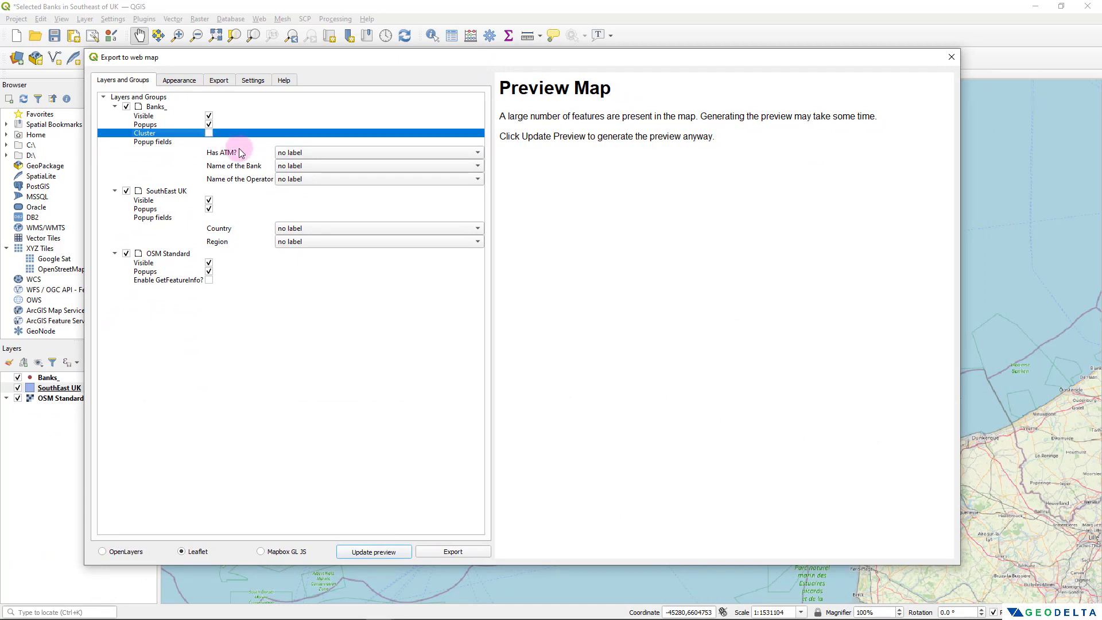
# Set the bank popup fields Has ATM?, Name of the Bank and Name of the Operator to inline label
pyautogui.click(210, 150)
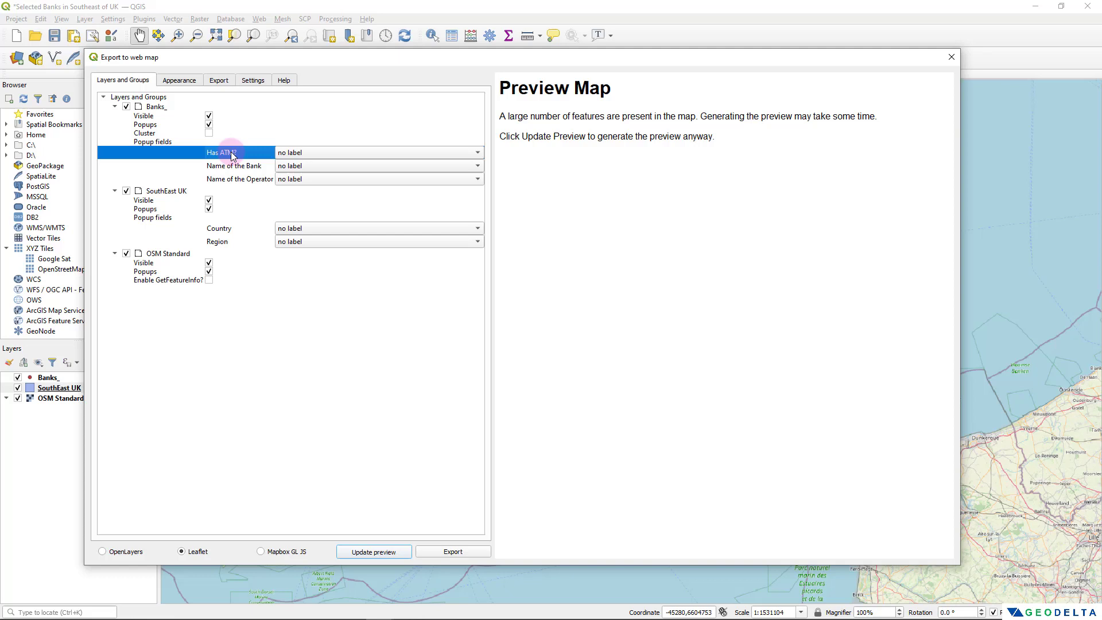
pyautogui.click(292, 154)
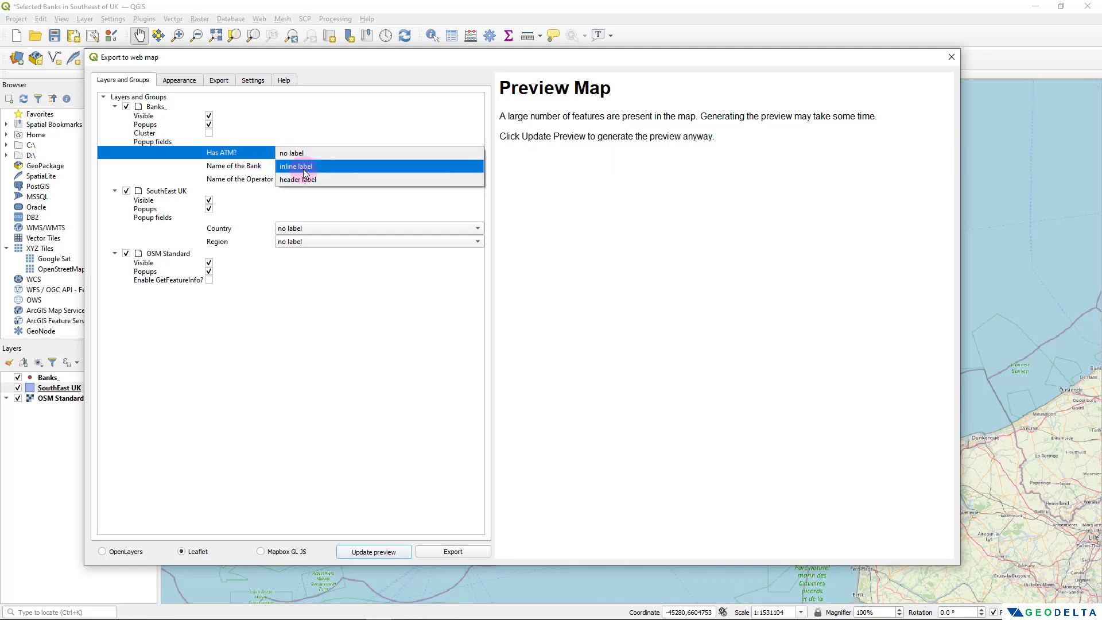
pyautogui.click(303, 167)
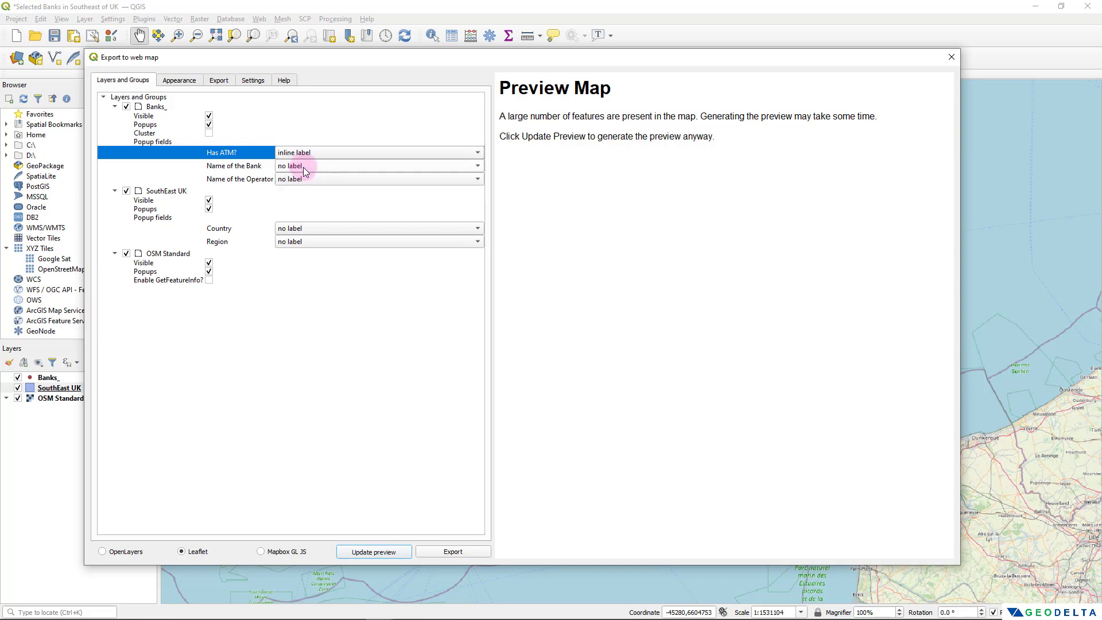
pyautogui.click(303, 168)
pyautogui.click(303, 180)
pyautogui.click(303, 182)
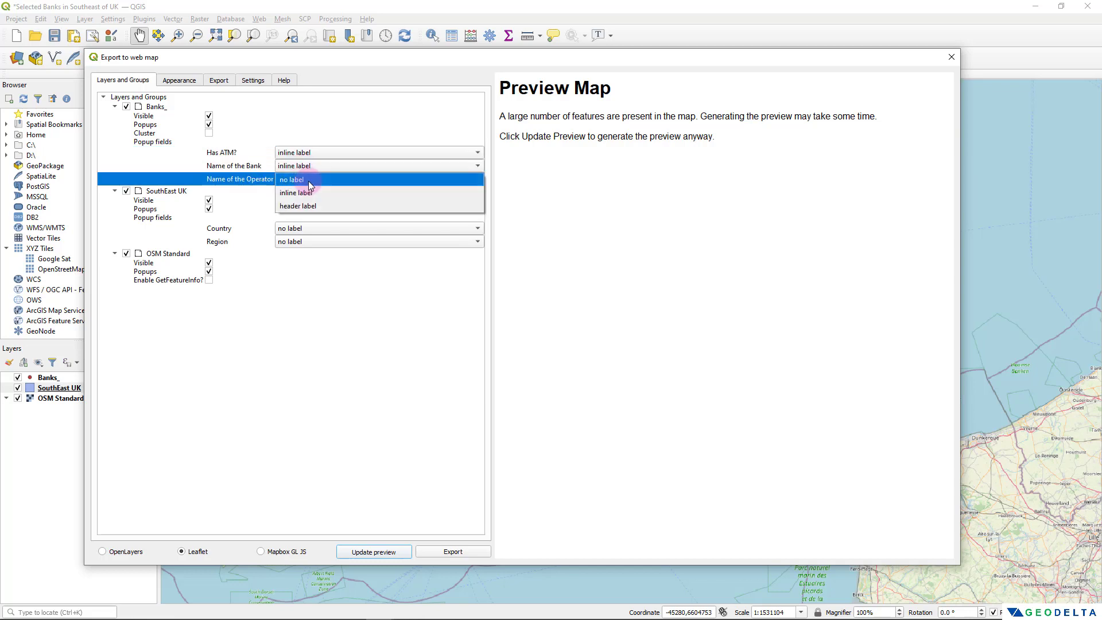
pyautogui.click(311, 194)
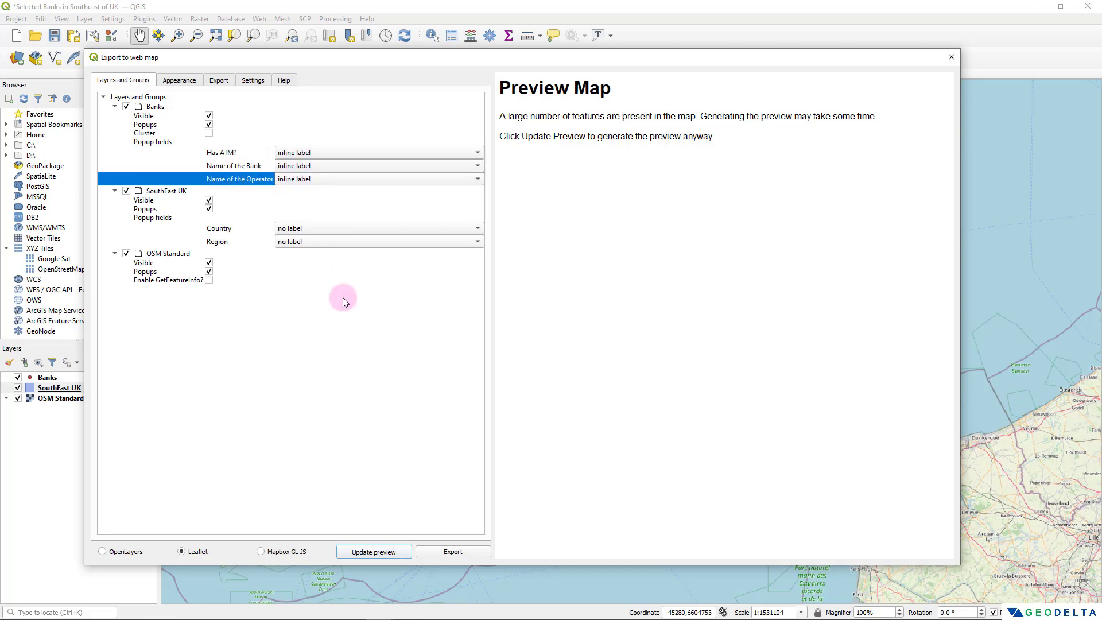
# Set the county fields Country and Region to inline label, keeping Leaflet as the library
pyautogui.click(252, 229)
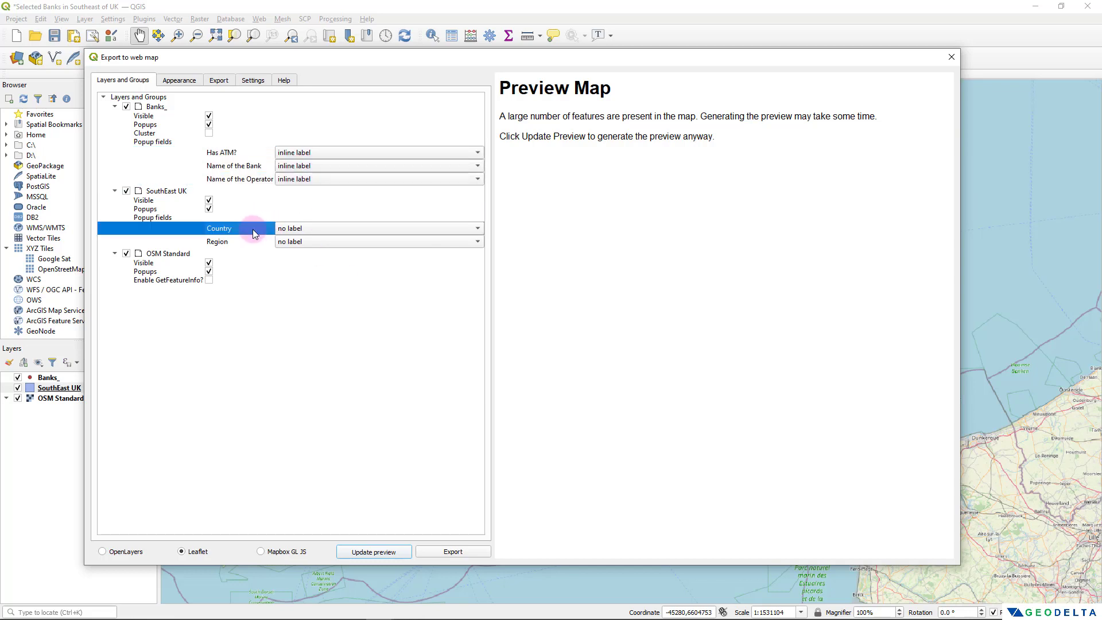
pyautogui.click(308, 232)
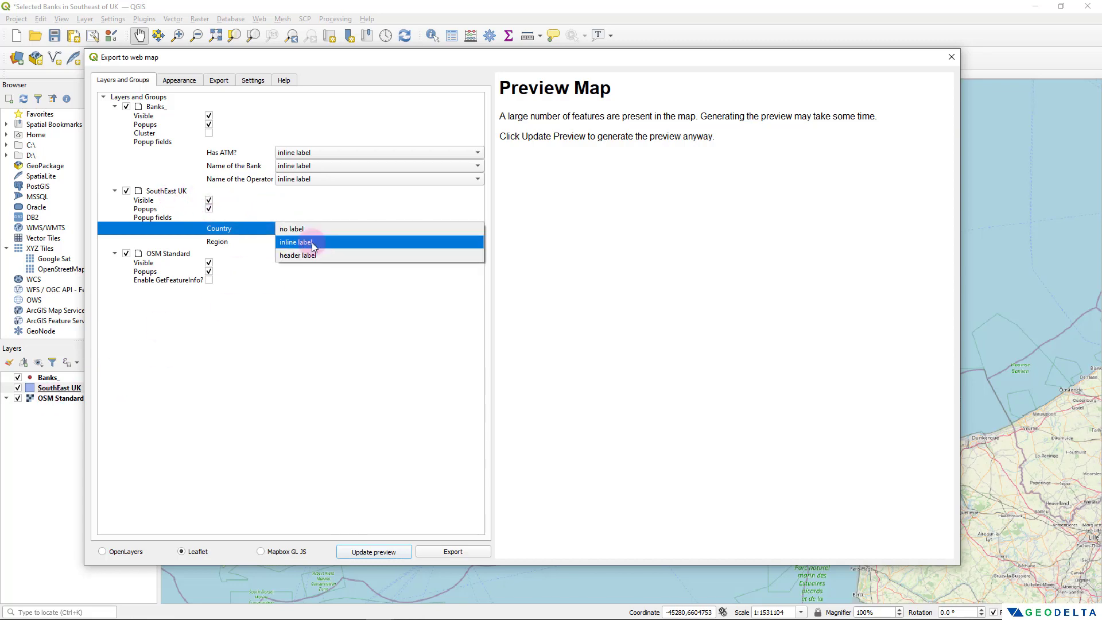
pyautogui.click(312, 242)
pyautogui.click(312, 242)
pyautogui.click(307, 255)
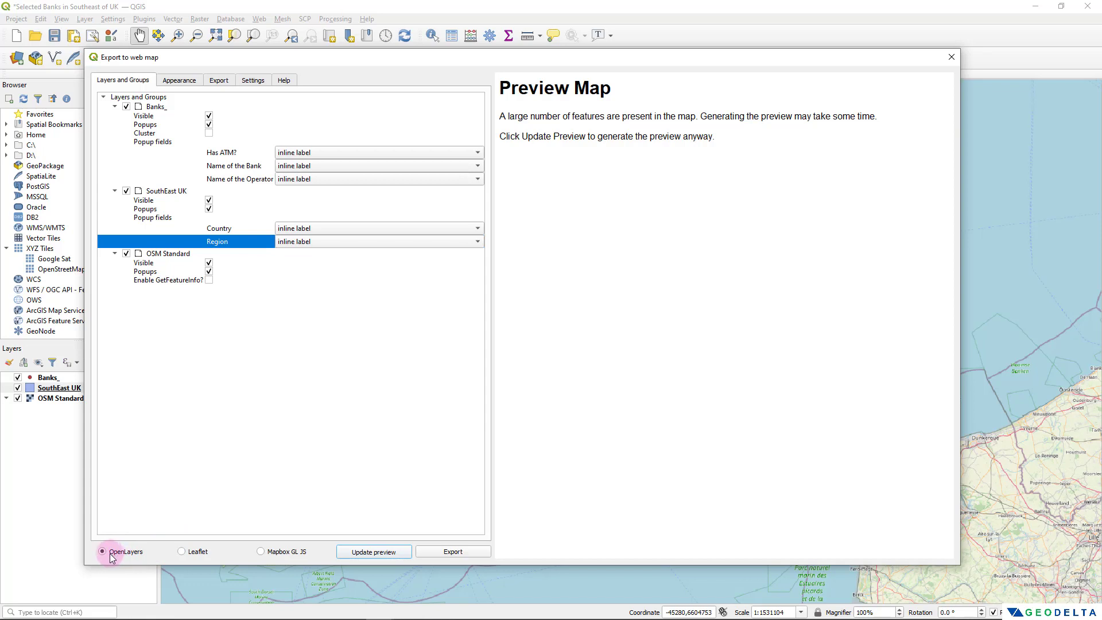
pyautogui.click(196, 553)
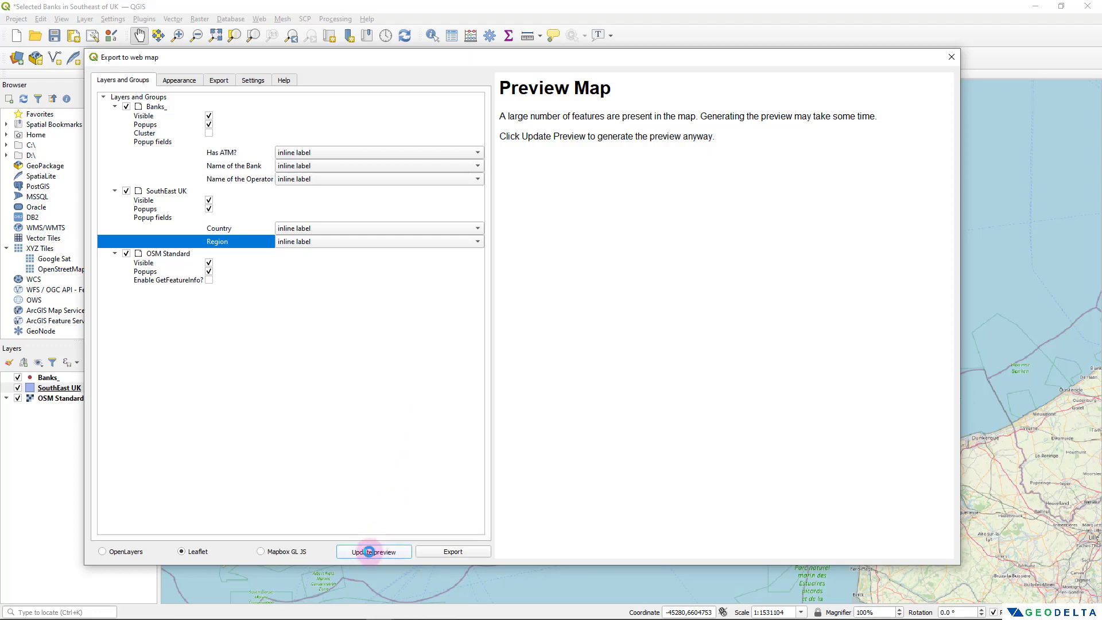
# Update the Leaflet preview and zoom it from the Southeast counties in to south London
pyautogui.click(369, 552)
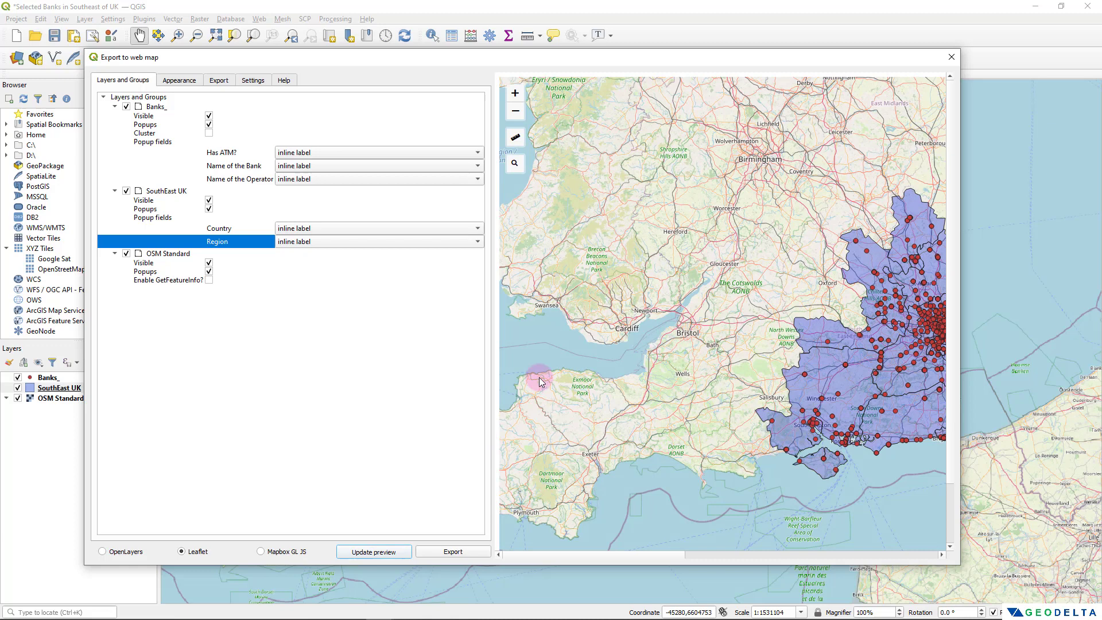
pyautogui.moveTo(678, 351); pyautogui.dragTo(712, 401)
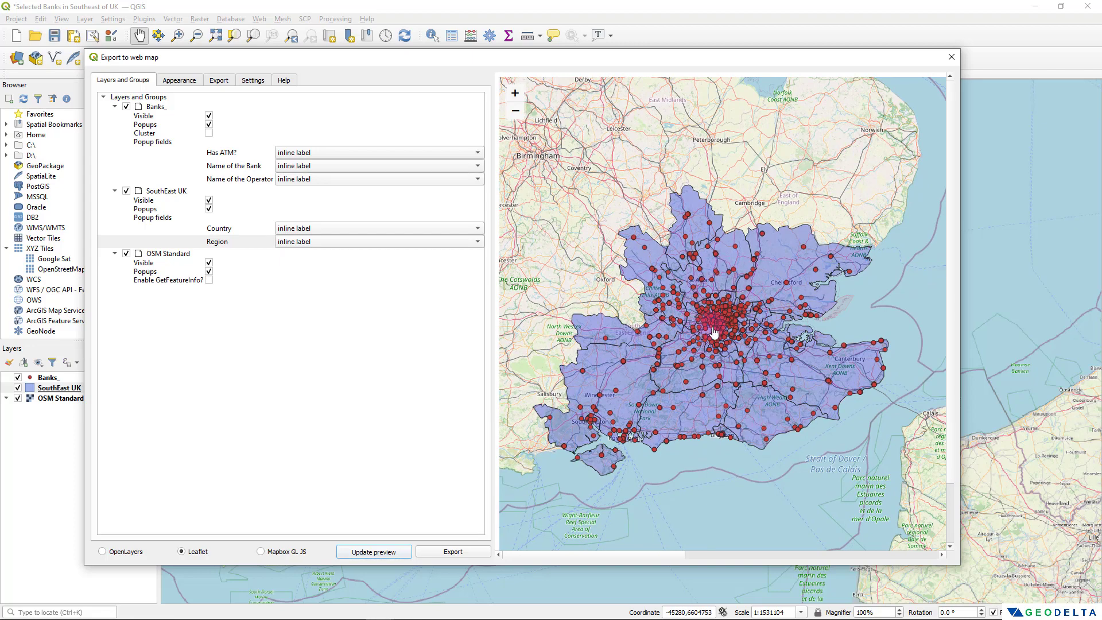
pyautogui.scroll(1, 715, 332)
pyautogui.scroll(-1, 714, 332)
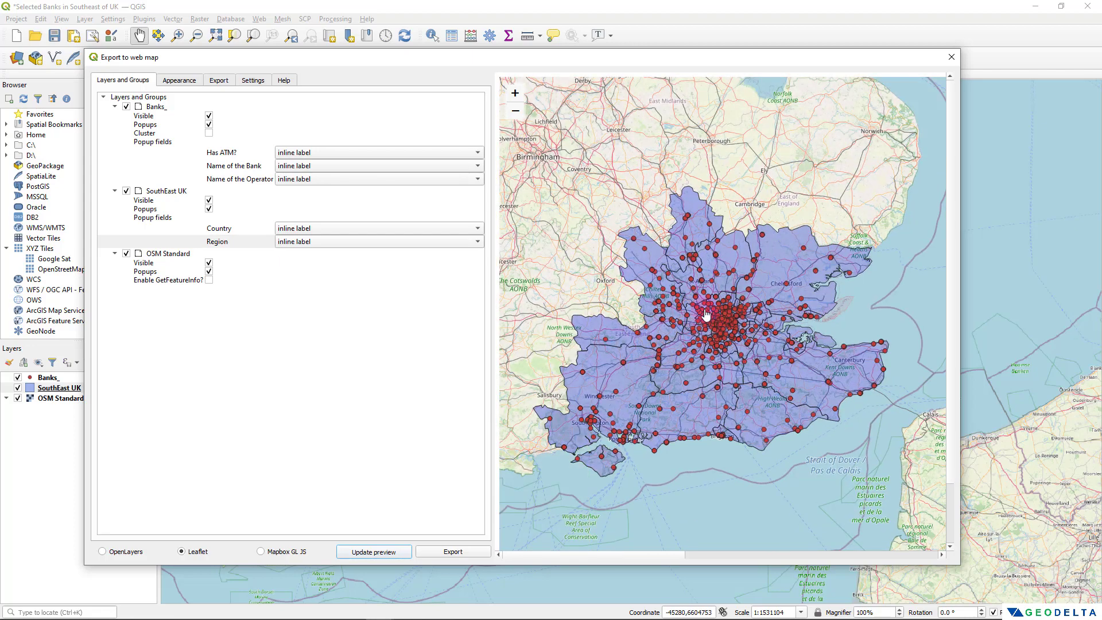
pyautogui.click(516, 93)
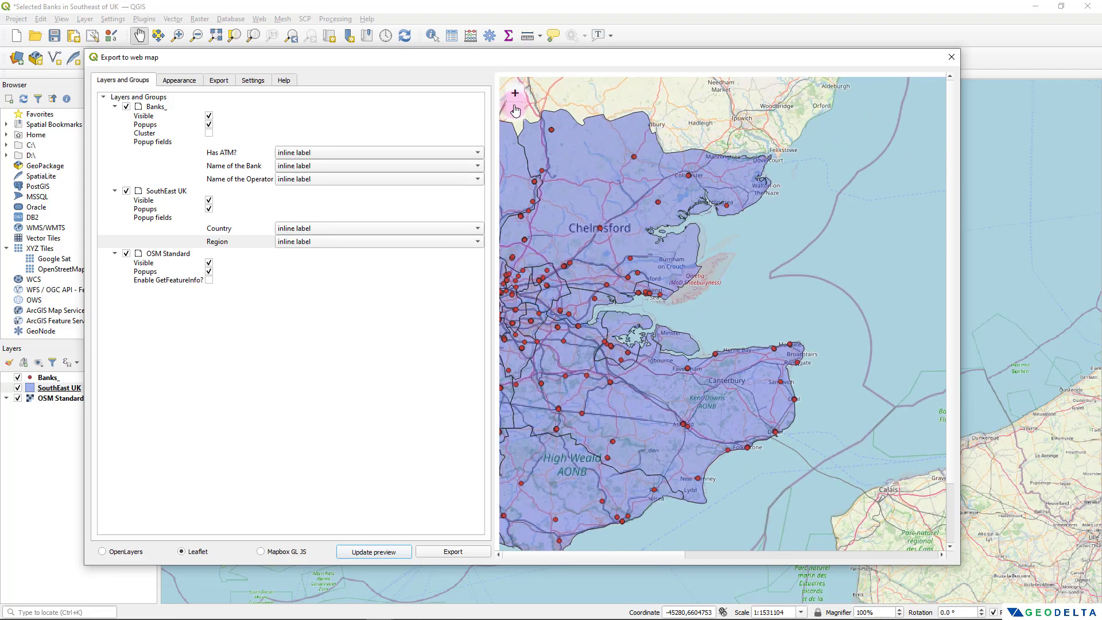
pyautogui.click(516, 110)
pyautogui.doubleClick(558, 147)
pyautogui.moveTo(682, 326); pyautogui.dragTo(666, 309)
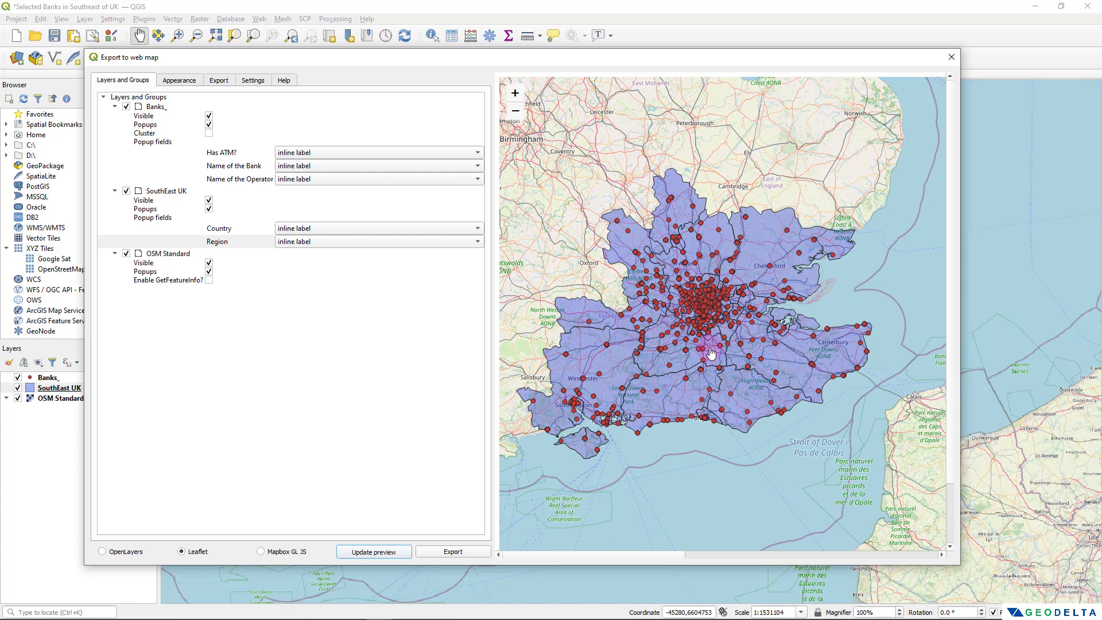
pyautogui.doubleClick(697, 391)
# Open a bank point's popup and check its Has ATM? and Name of the Bank inline labels
pyautogui.click(726, 374)
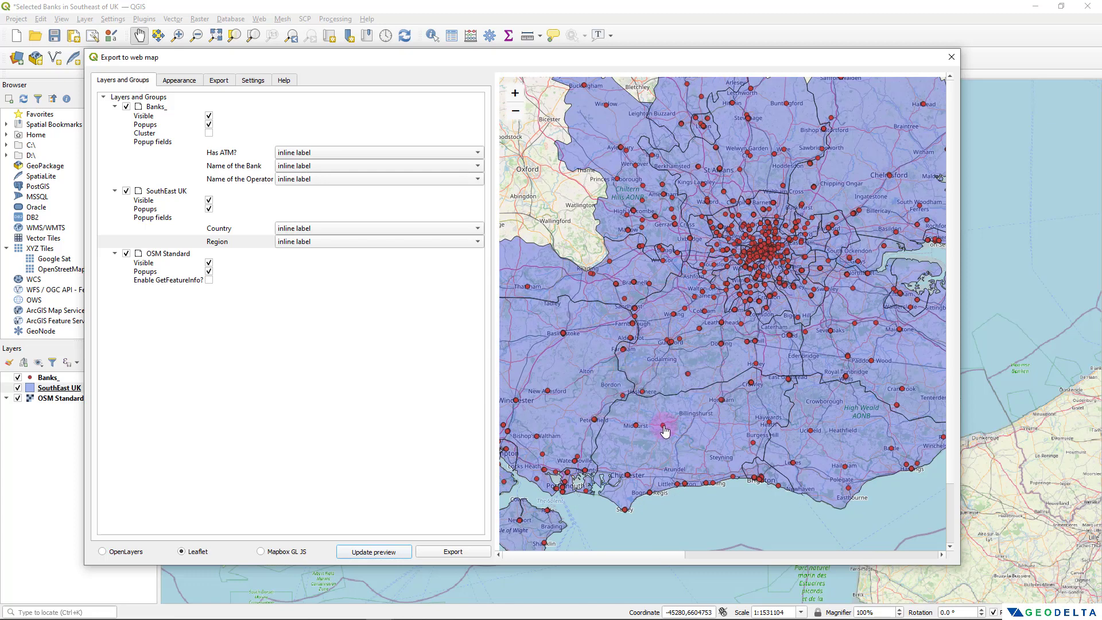
pyautogui.click(664, 428)
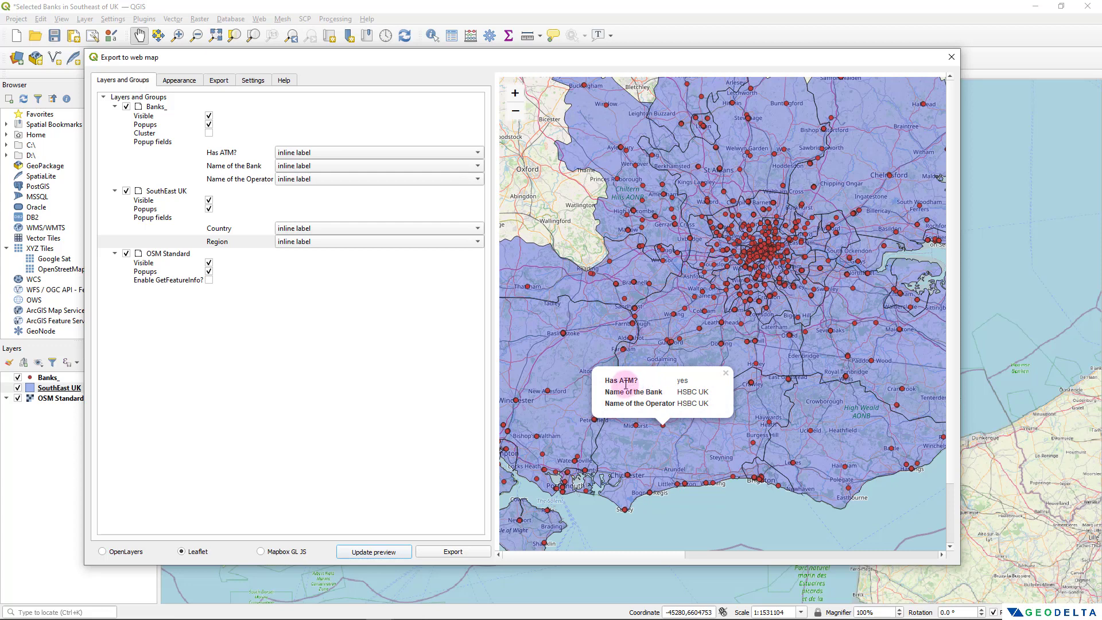
pyautogui.doubleClick(607, 381)
pyautogui.click(605, 383)
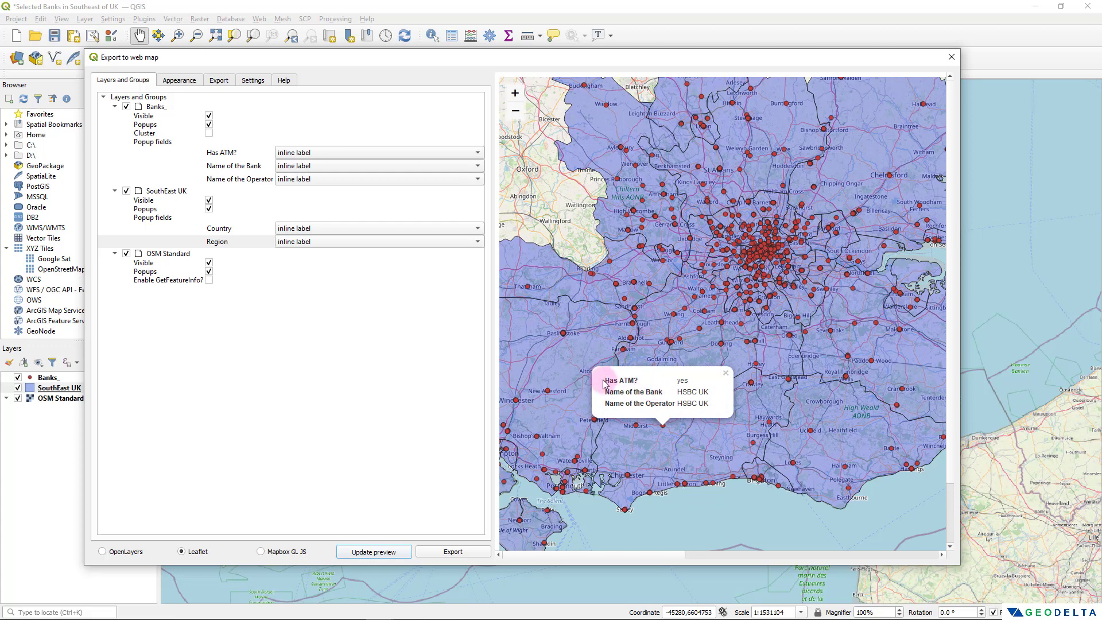
pyautogui.doubleClick(607, 380)
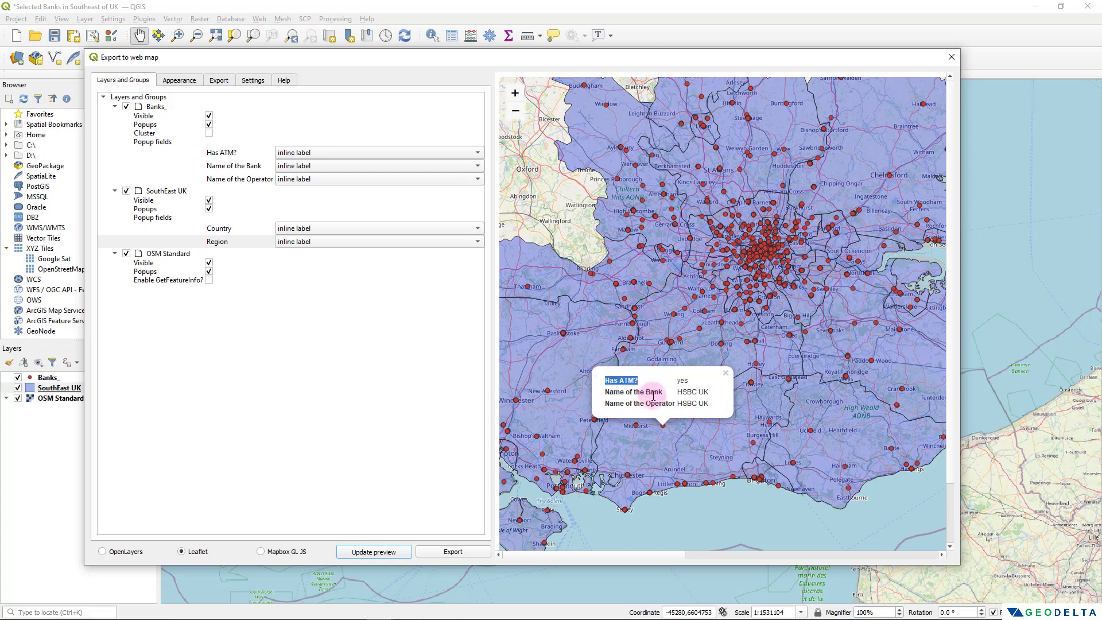
pyautogui.tripleClick(617, 393)
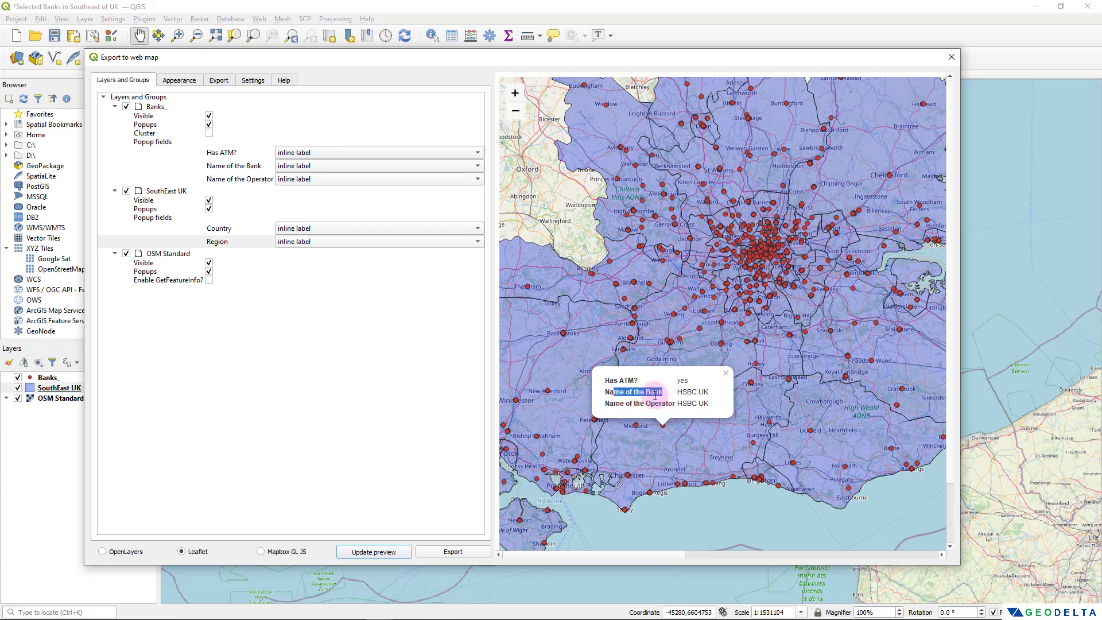
pyautogui.click(631, 396)
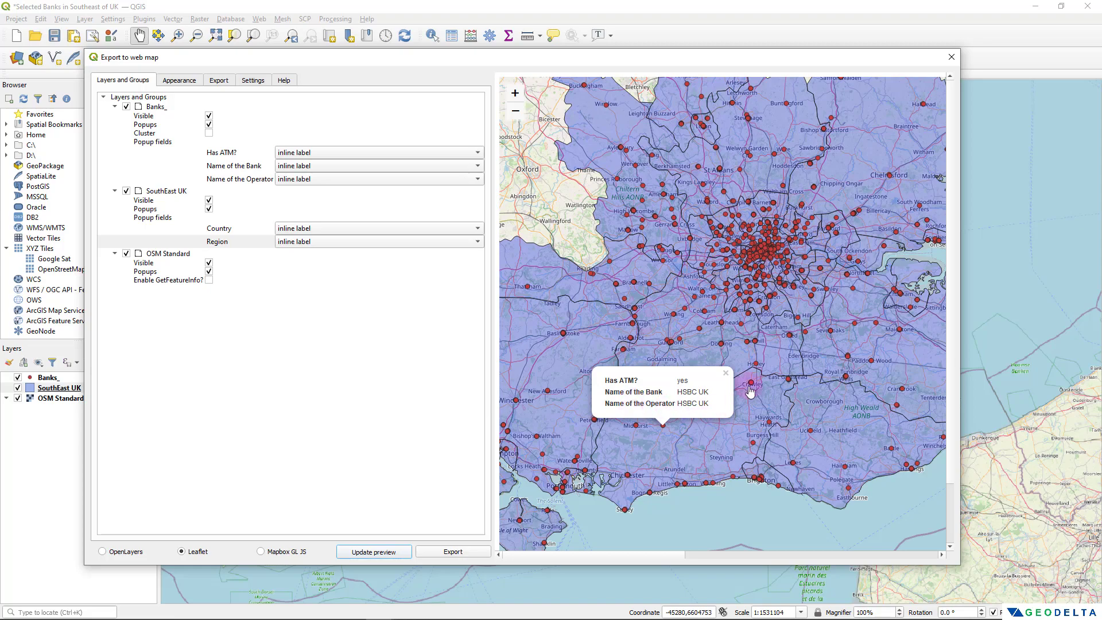
# View and close the details popup for a London bank
pyautogui.scroll(-1, 751, 391)
pyautogui.scroll(3, 700, 377)
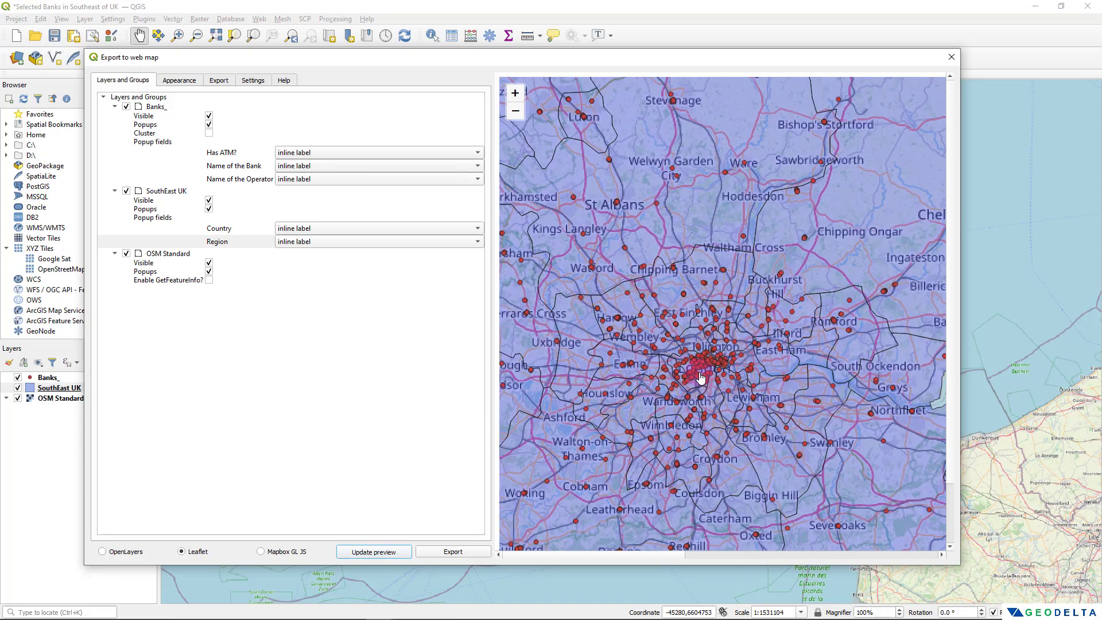
pyautogui.scroll(3, 701, 377)
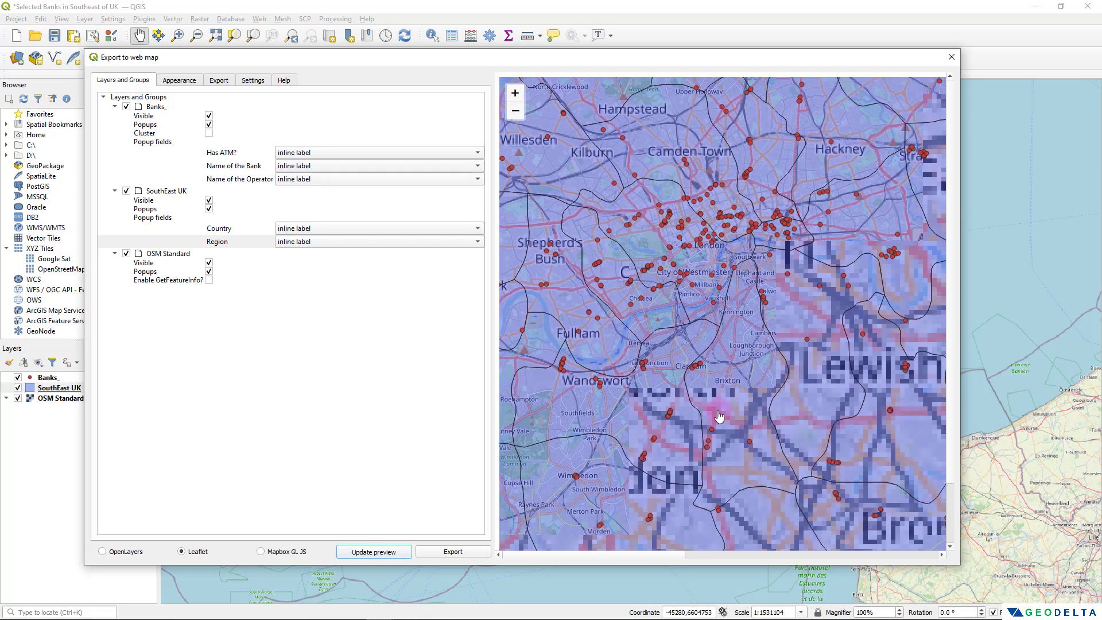
pyautogui.click(702, 367)
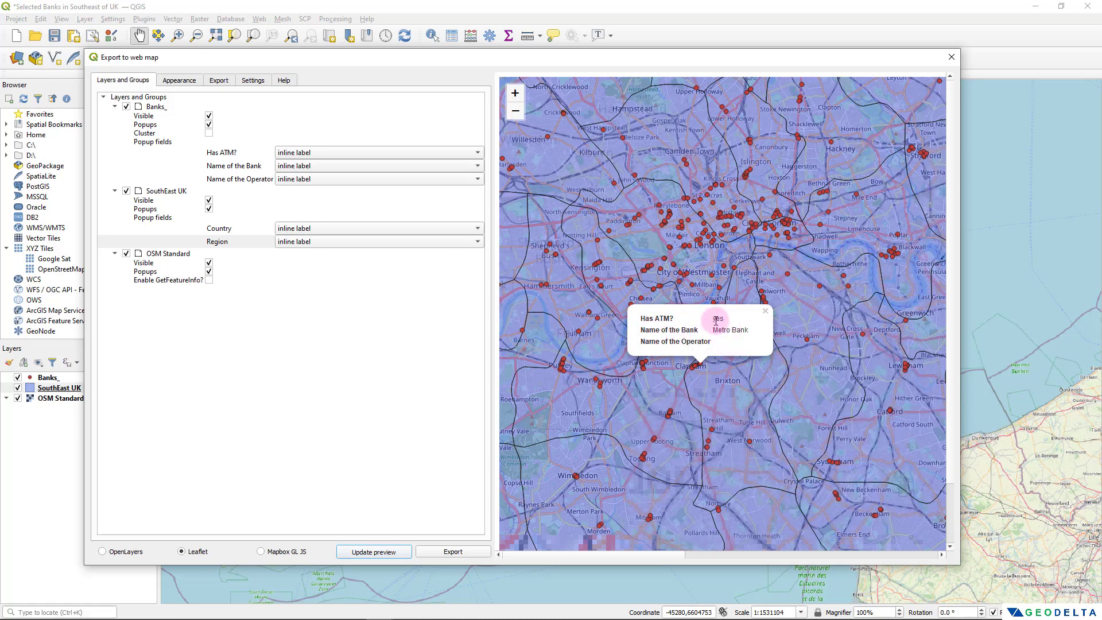
pyautogui.click(765, 313)
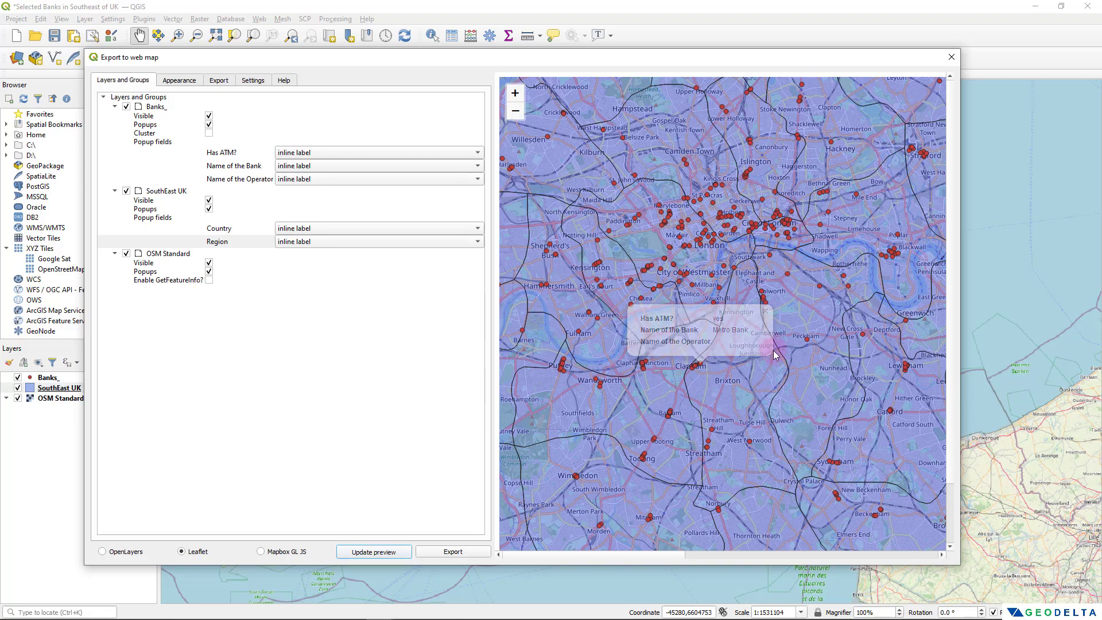
# View the county popup for East Sussex and select its region text
pyautogui.scroll(-3, 773, 351)
pyautogui.scroll(2, 739, 396)
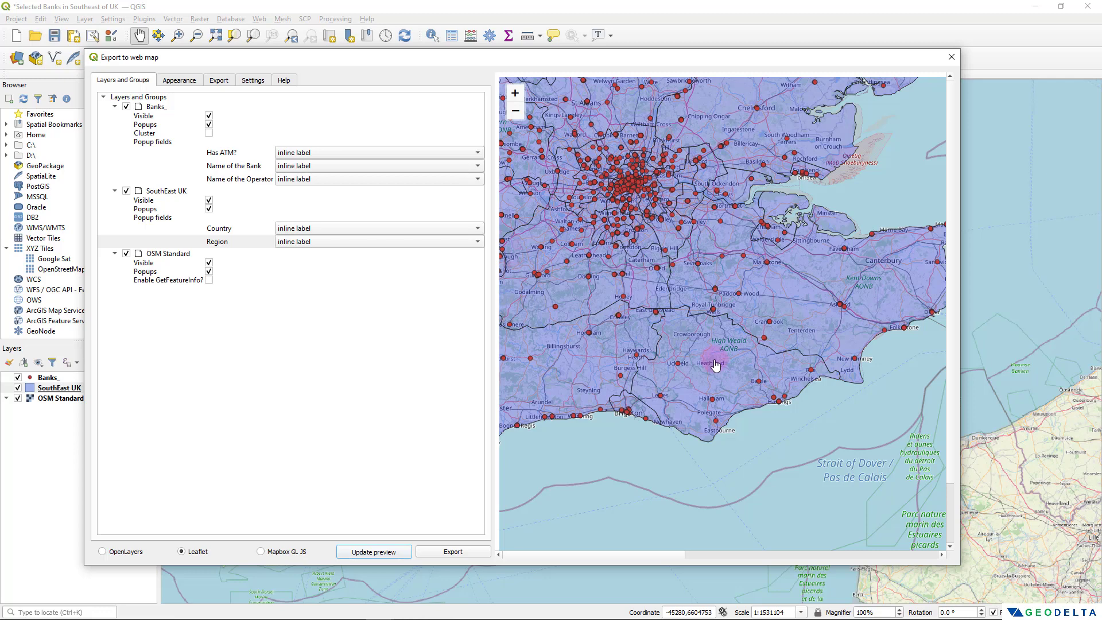
pyautogui.click(716, 365)
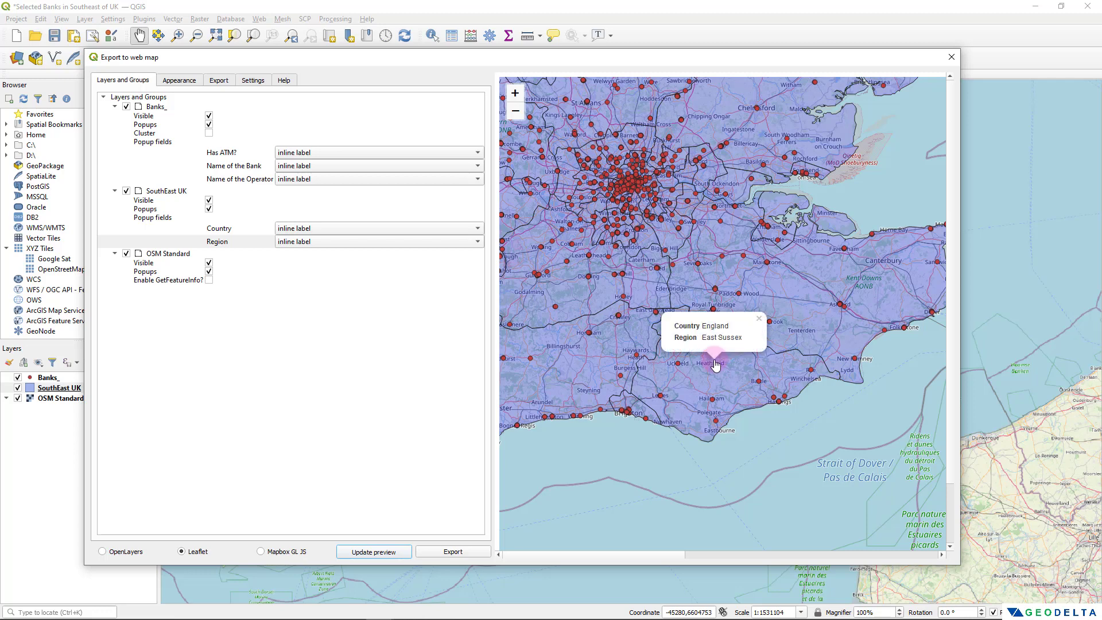
pyautogui.click(705, 326)
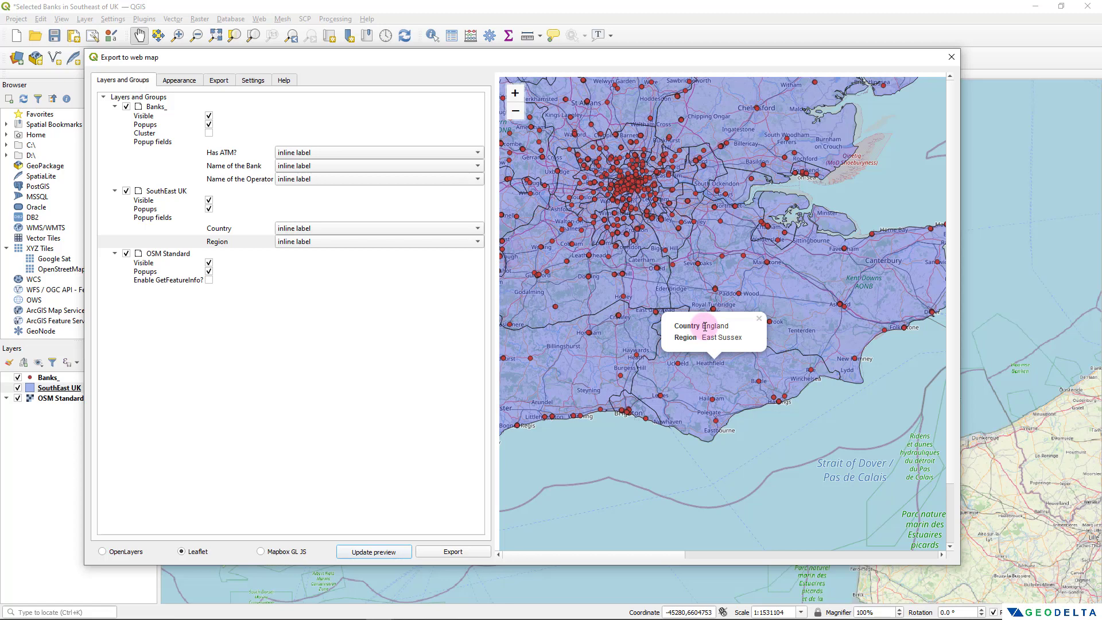
pyautogui.moveTo(705, 326); pyautogui.dragTo(731, 341)
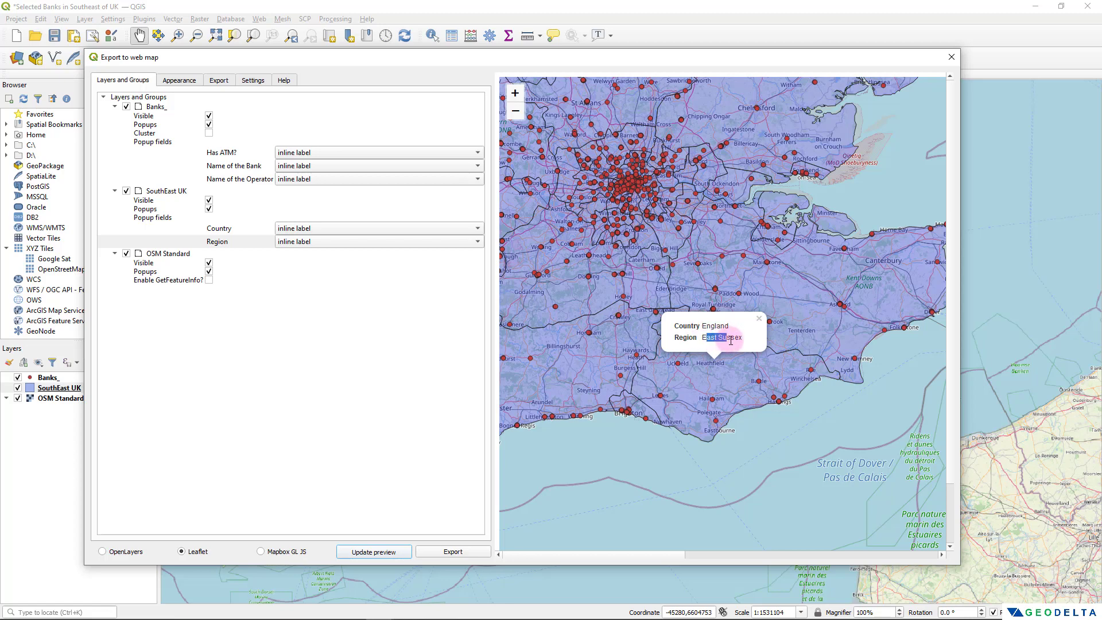
pyautogui.click(717, 340)
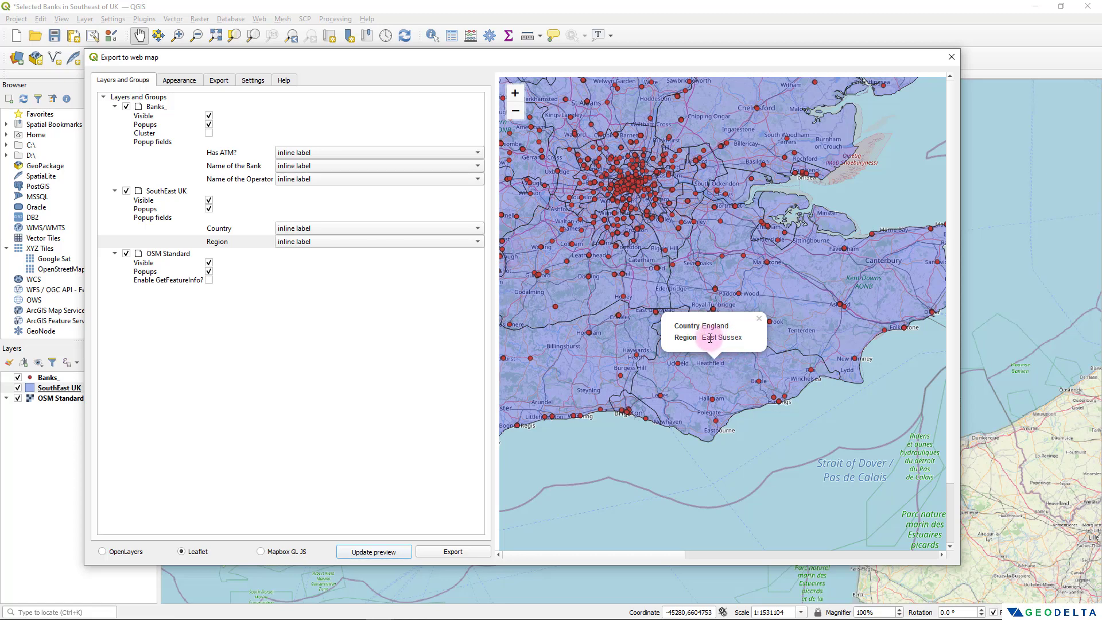
# Pan west to view Hampshire's county popup, then zoom out to all of Southeast UK
pyautogui.moveTo(669, 376); pyautogui.dragTo(807, 379)
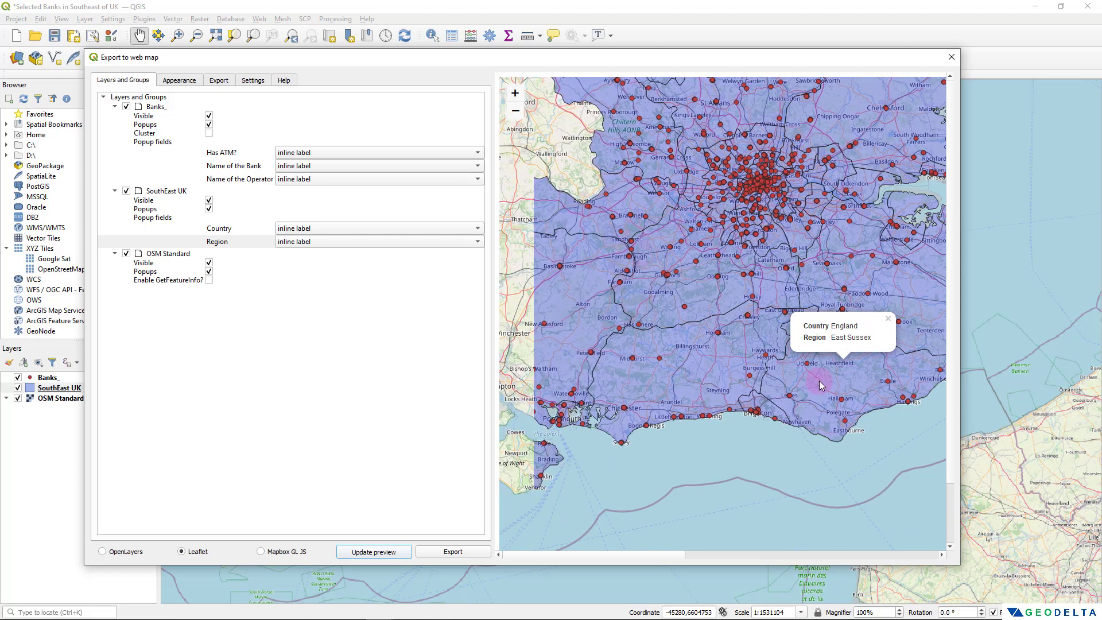
pyautogui.moveTo(707, 400); pyautogui.dragTo(777, 381)
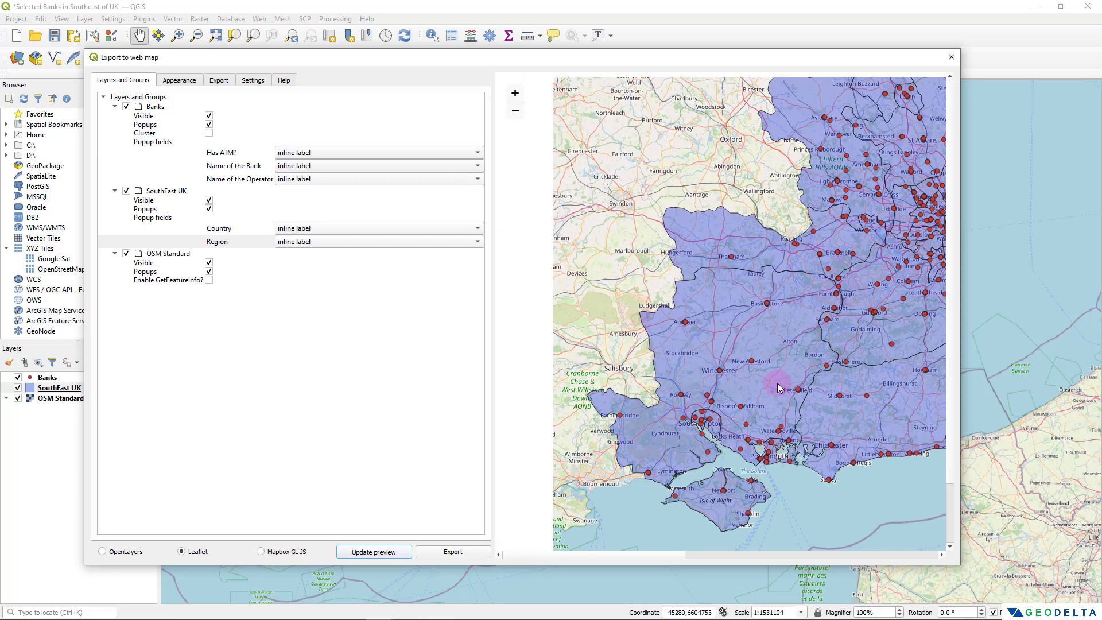
pyautogui.click(715, 305)
pyautogui.click(713, 276)
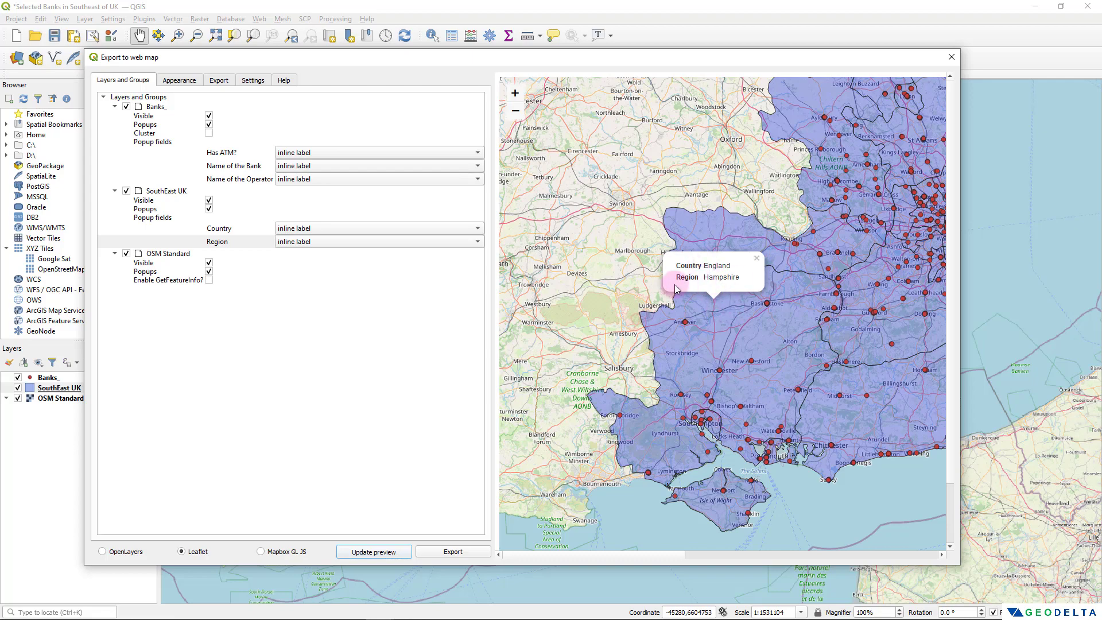
pyautogui.scroll(-3, 758, 310)
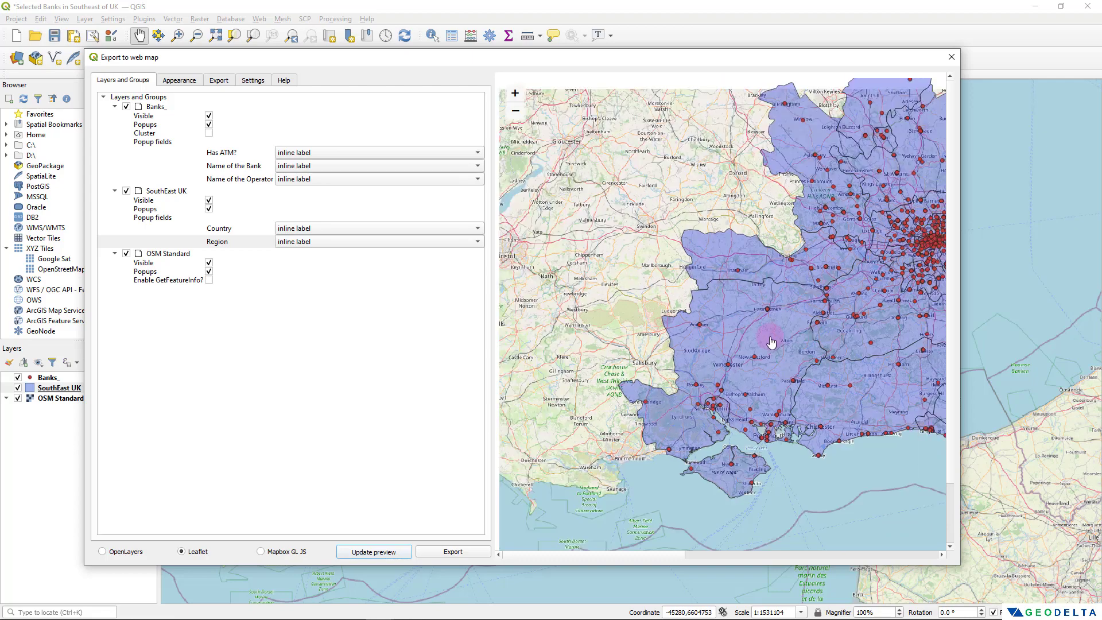
# Tick Add address search under Appearance, update the preview, and open its place search box
pyautogui.click(173, 83)
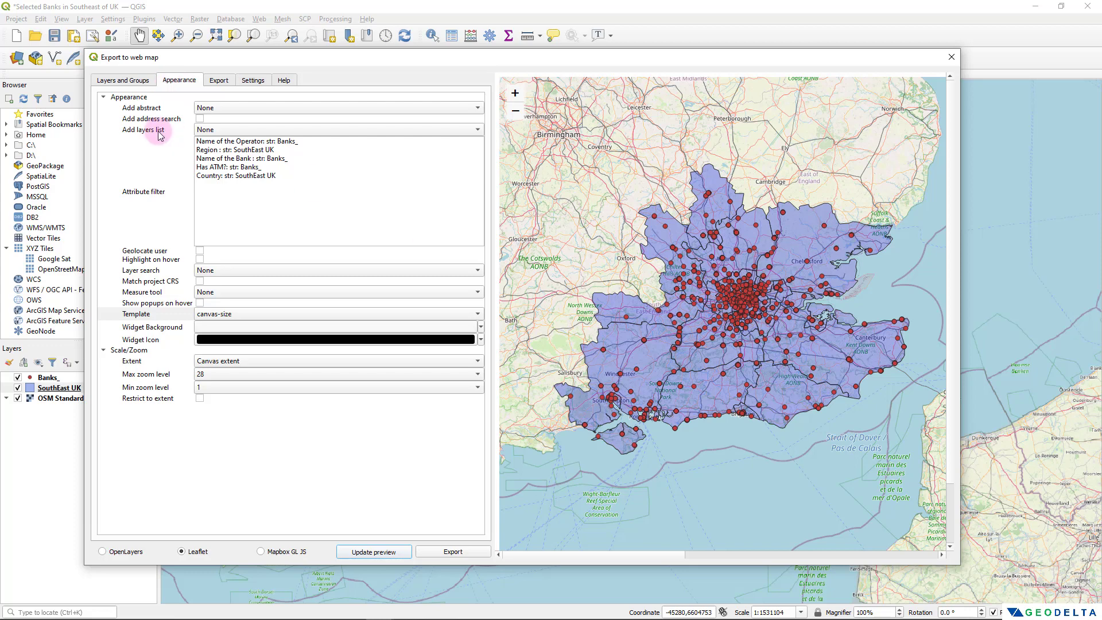
pyautogui.click(200, 119)
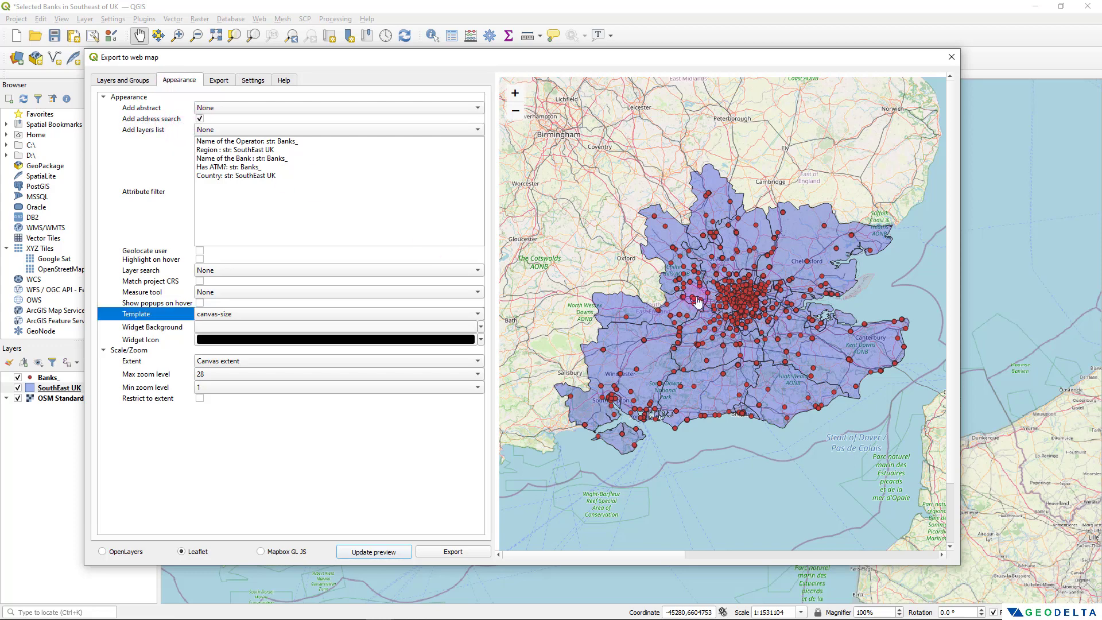
pyautogui.moveTo(626, 220); pyautogui.dragTo(673, 315)
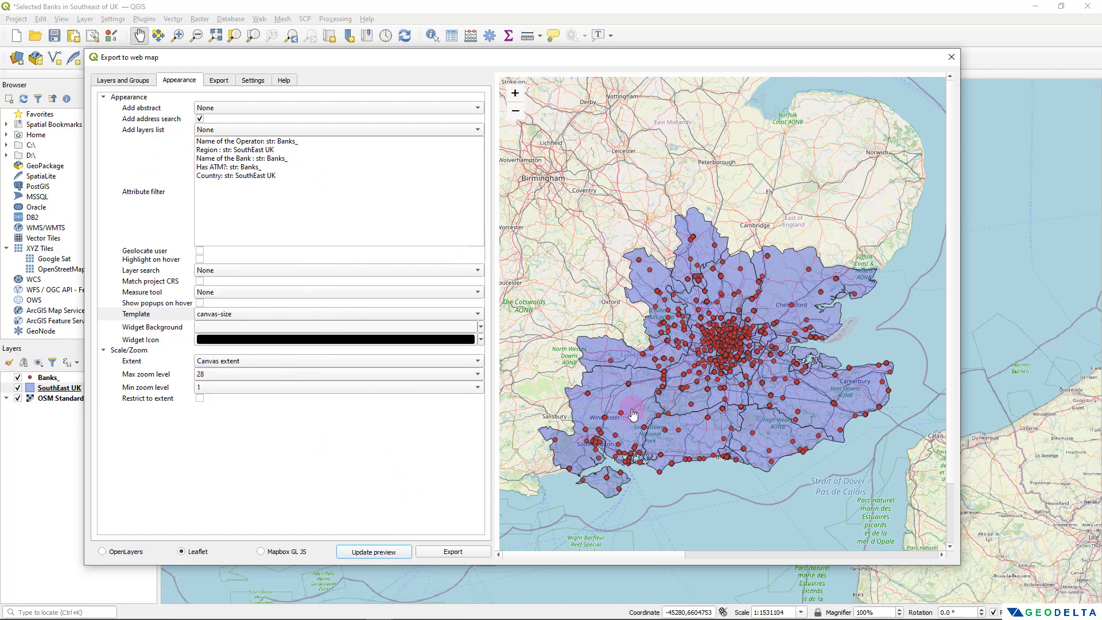
pyautogui.click(374, 552)
pyautogui.moveTo(775, 258); pyautogui.dragTo(571, 256)
pyautogui.click(515, 137)
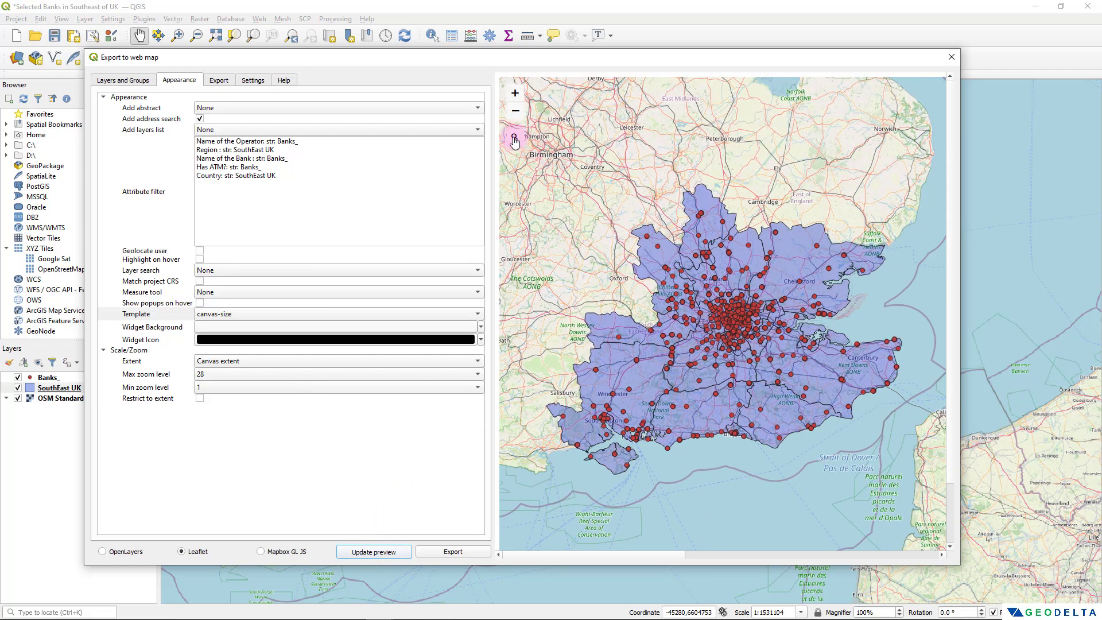
pyautogui.click(540, 137)
pyautogui.click(521, 137)
pyautogui.click(545, 137)
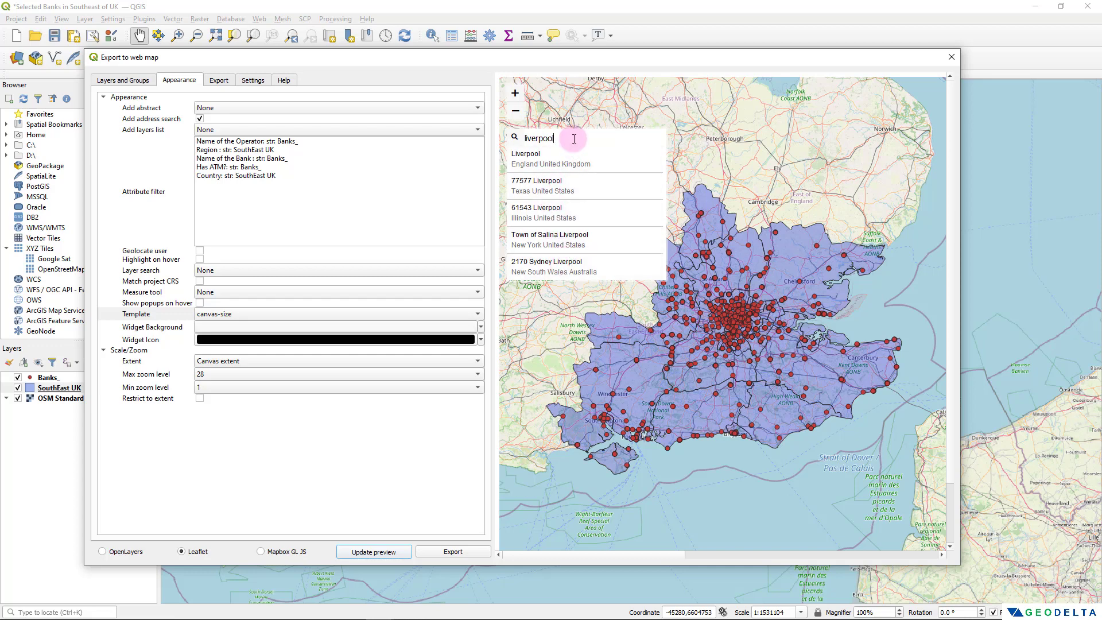
pyautogui.click(558, 162)
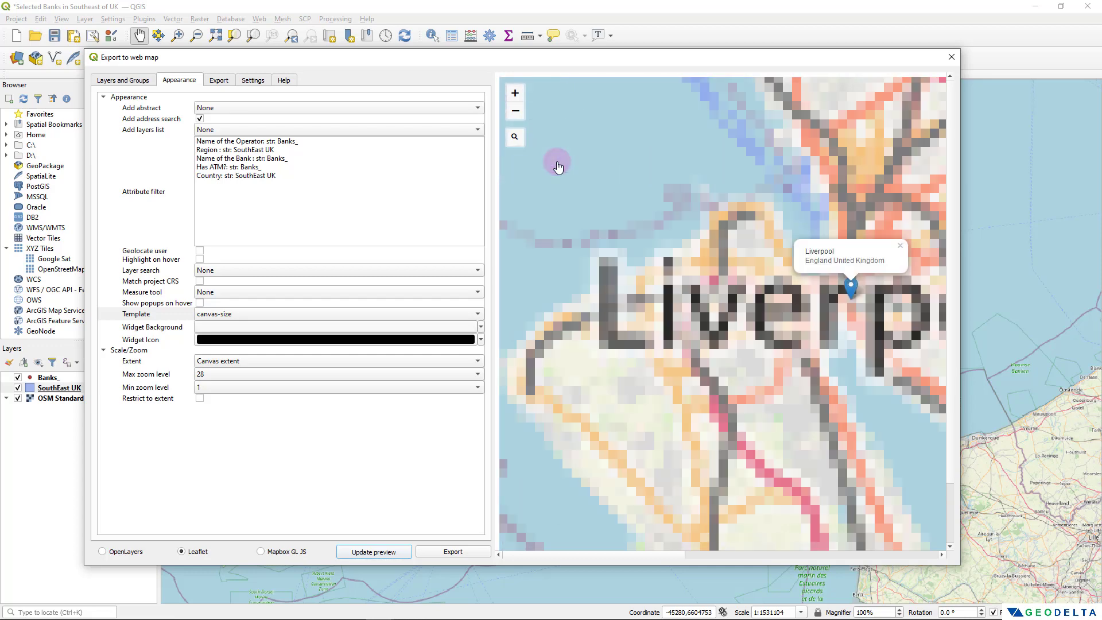
pyautogui.scroll(-5, 796, 283)
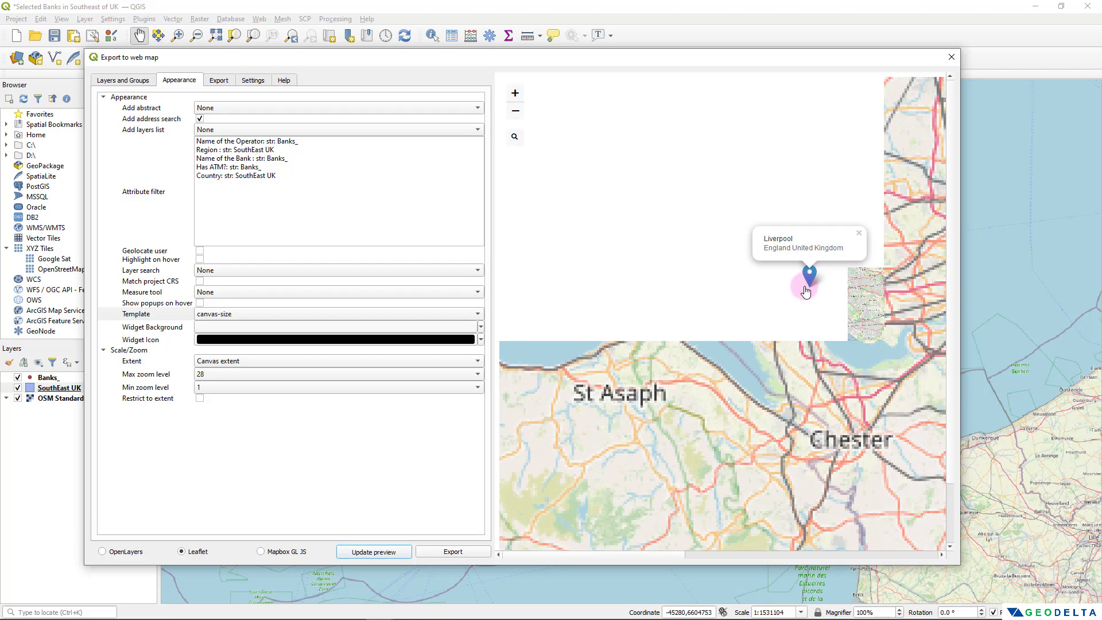
pyautogui.moveTo(864, 330); pyautogui.dragTo(746, 290)
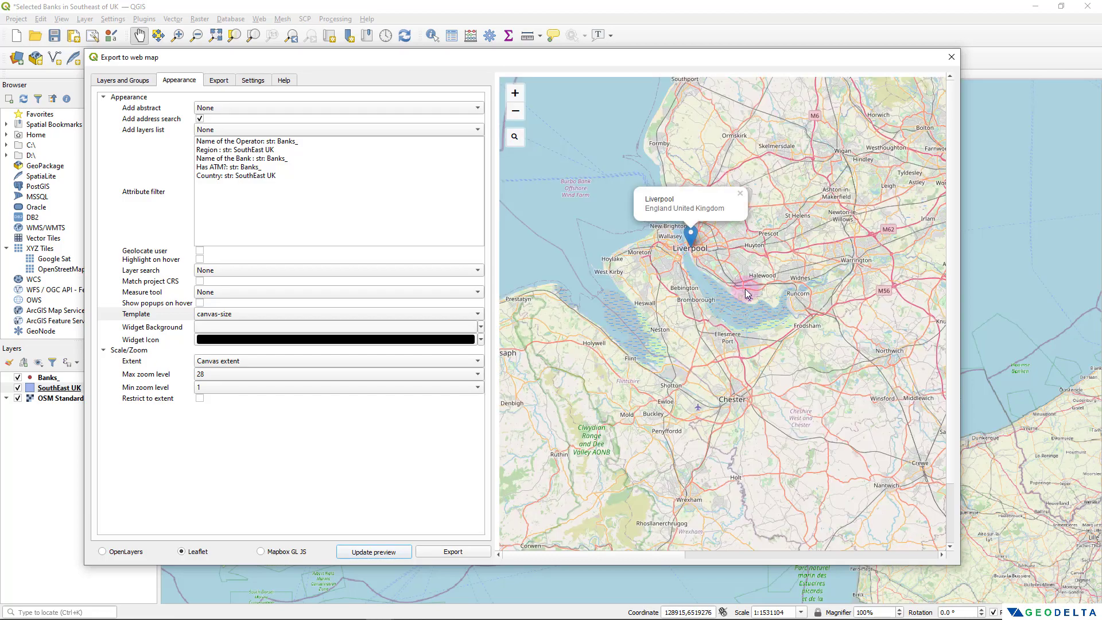
pyautogui.scroll(-1, 684, 262)
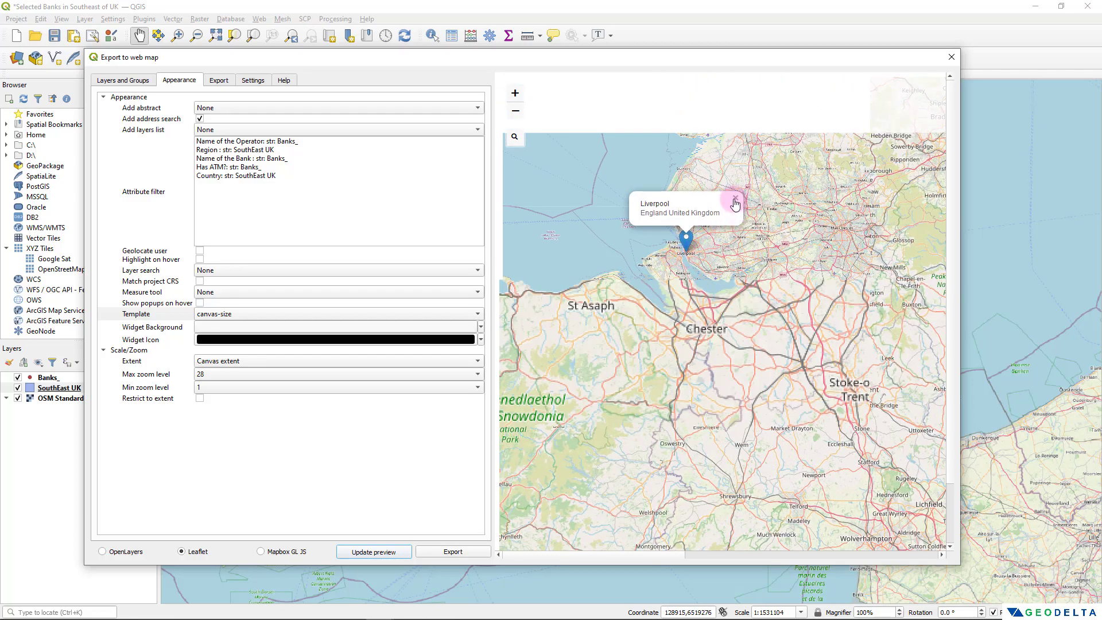
pyautogui.scroll(-2, 795, 362)
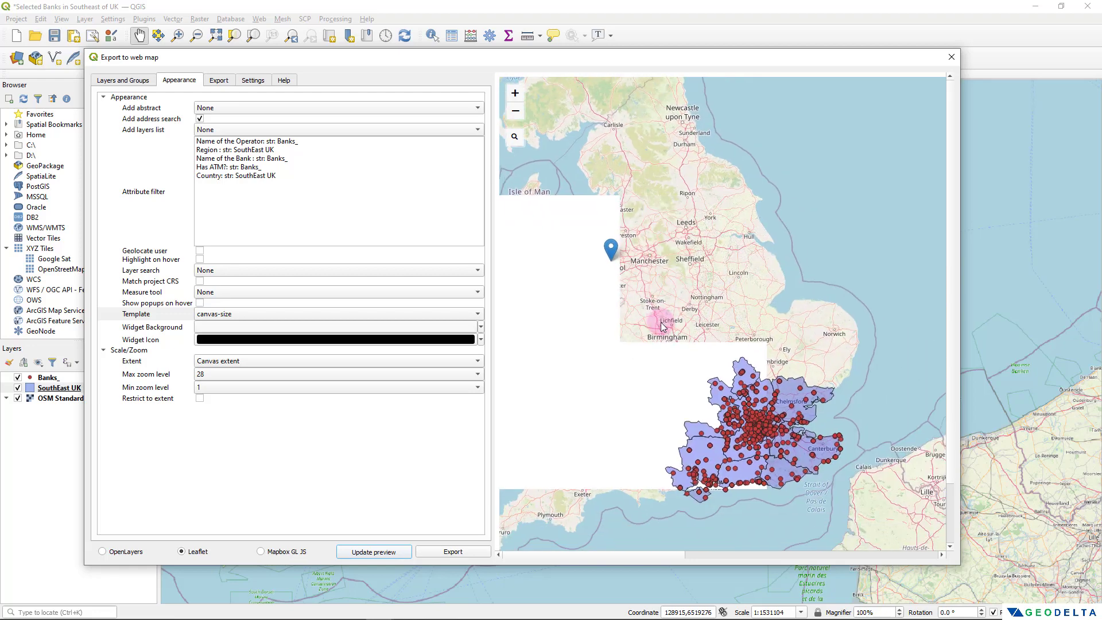
pyautogui.moveTo(641, 267); pyautogui.dragTo(622, 236)
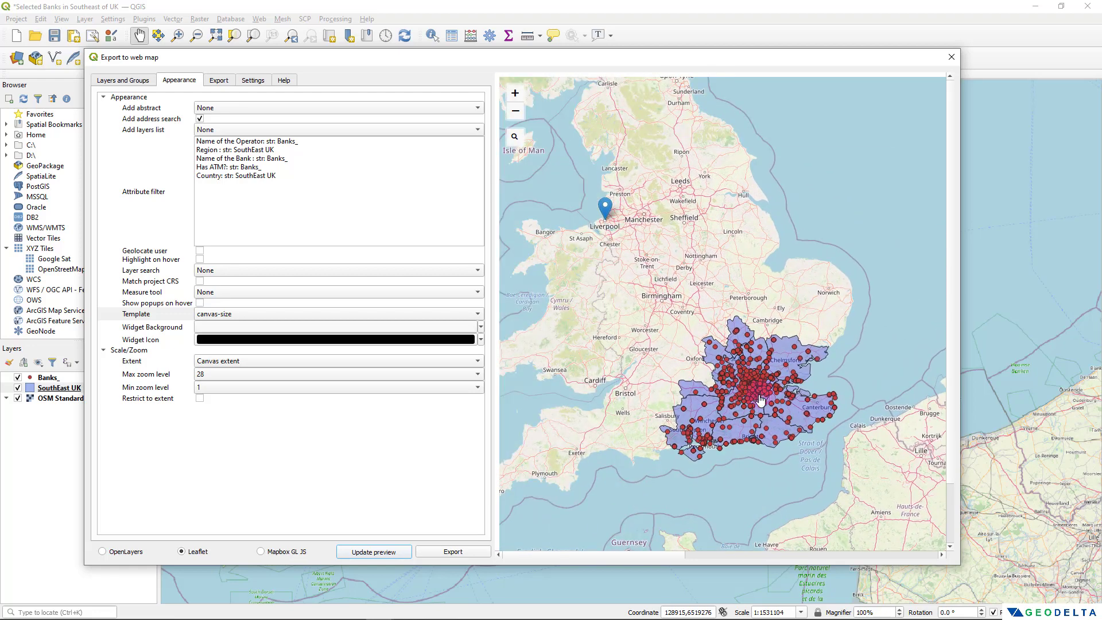
pyautogui.scroll(1, 741, 400)
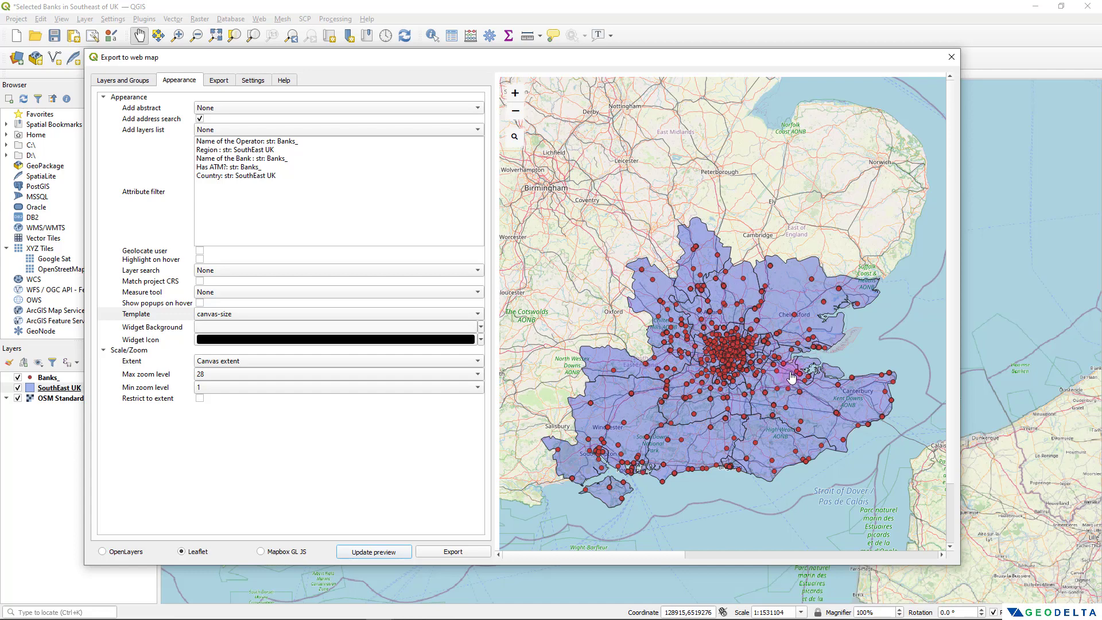
# Set the measure tool to Metric, update the preview, and open its measuring panel with the counties centred
pyautogui.click(163, 134)
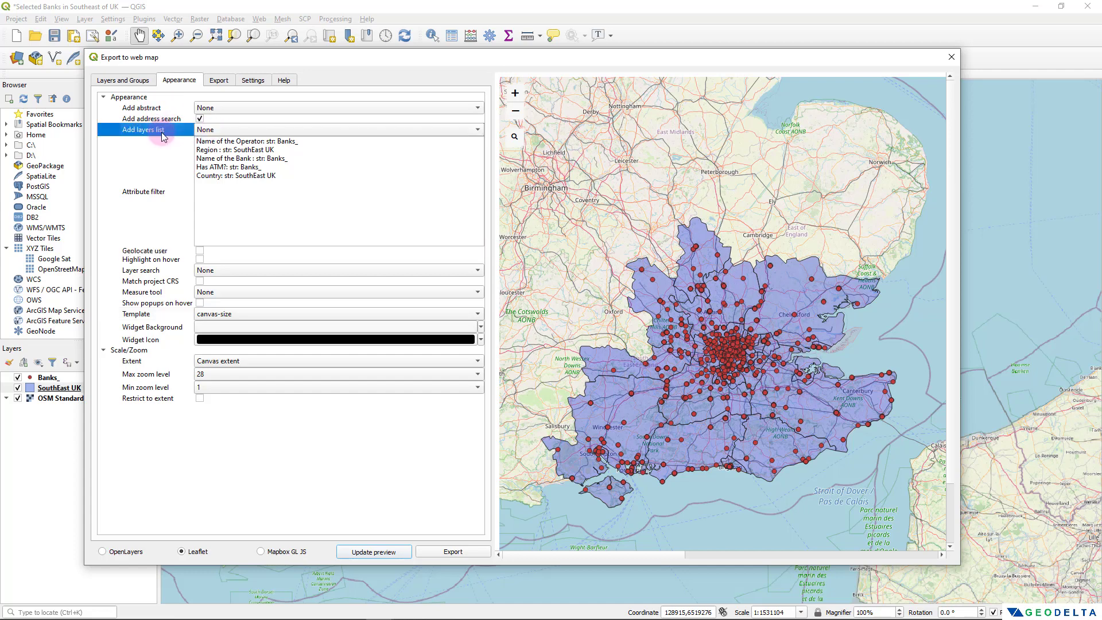
pyautogui.click(166, 294)
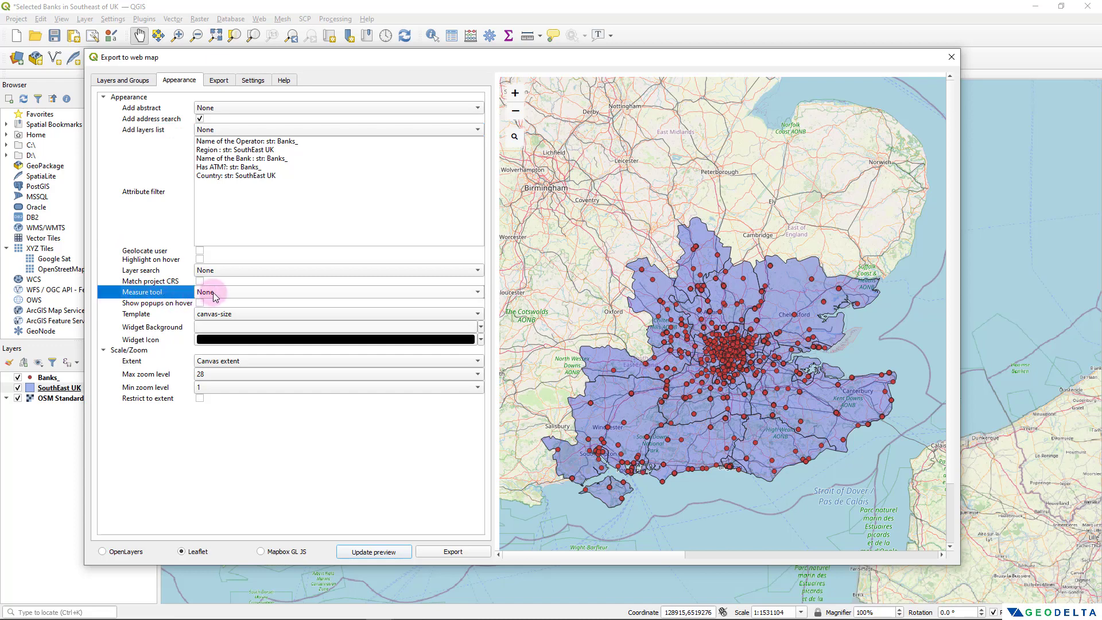
pyautogui.click(204, 292)
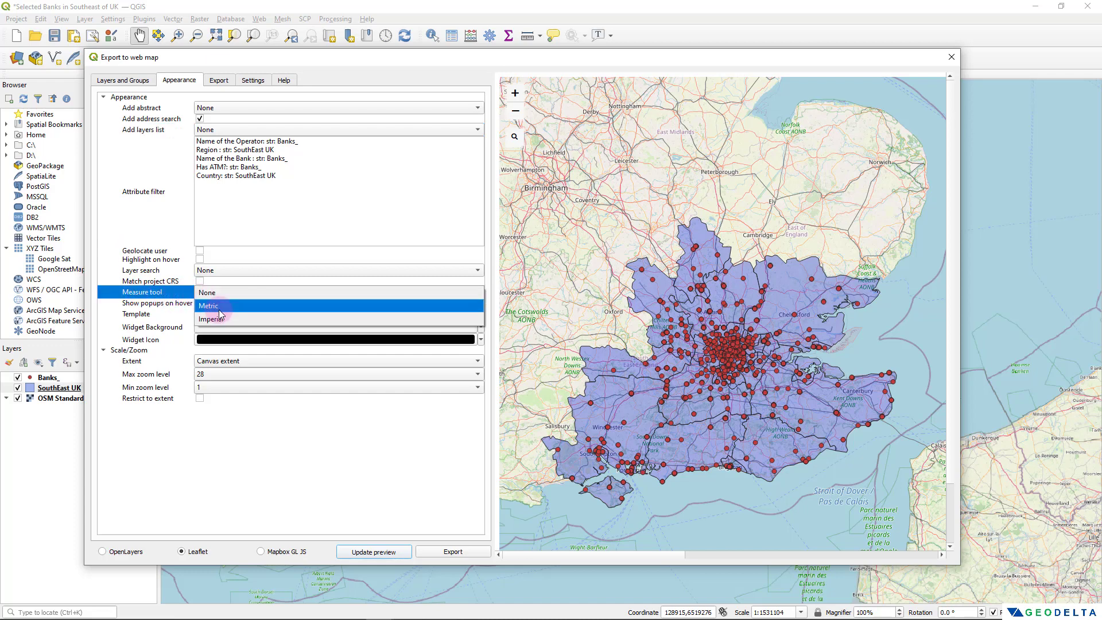
pyautogui.click(222, 308)
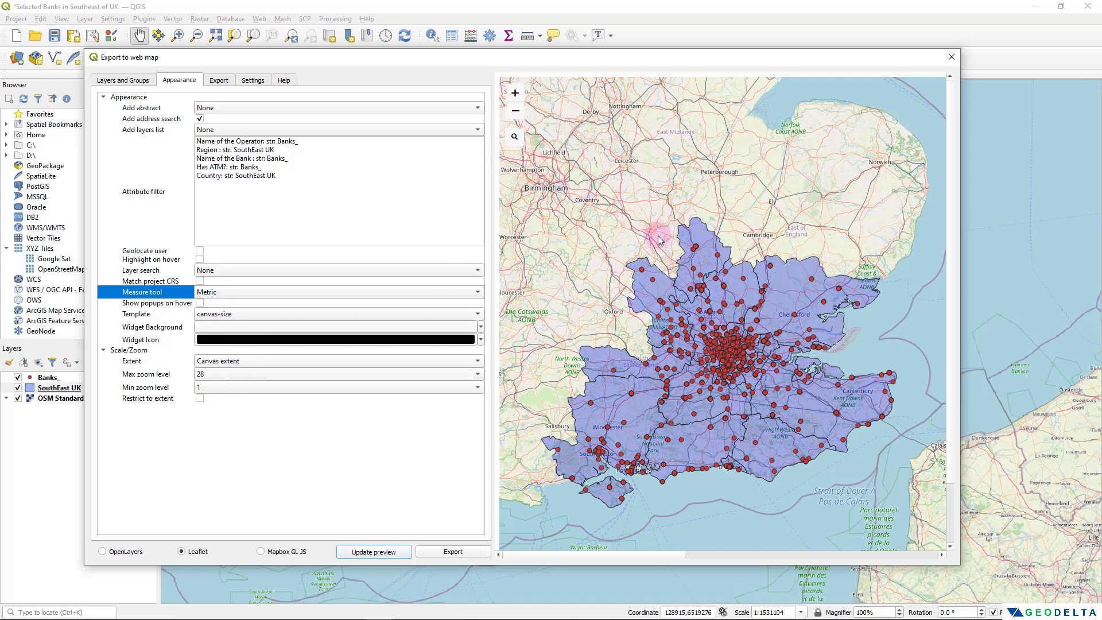
pyautogui.click(373, 553)
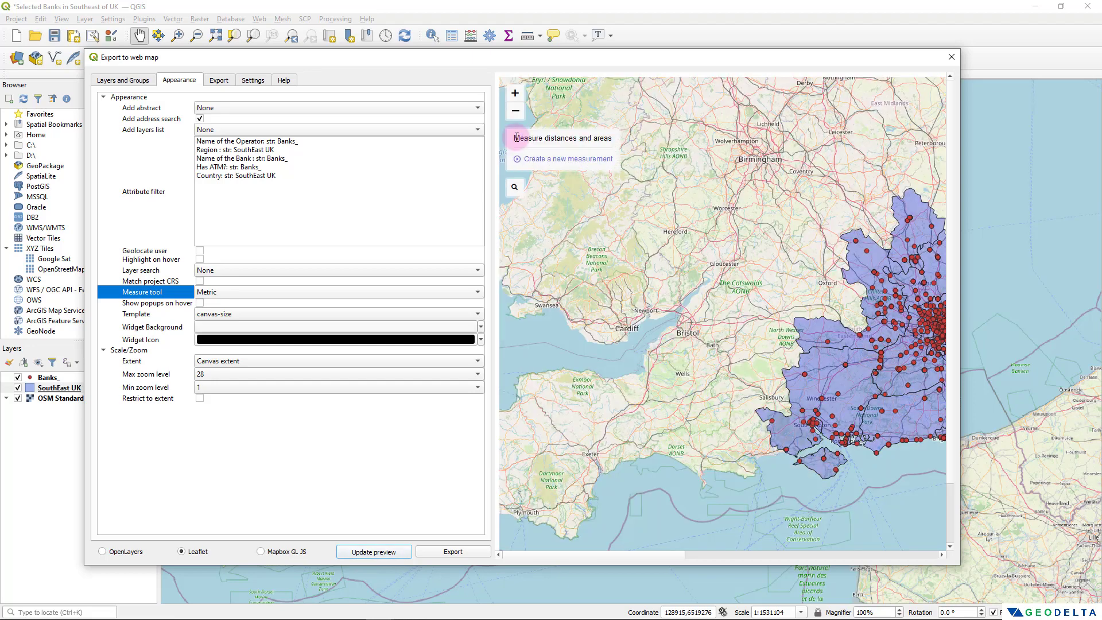
pyautogui.click(534, 185)
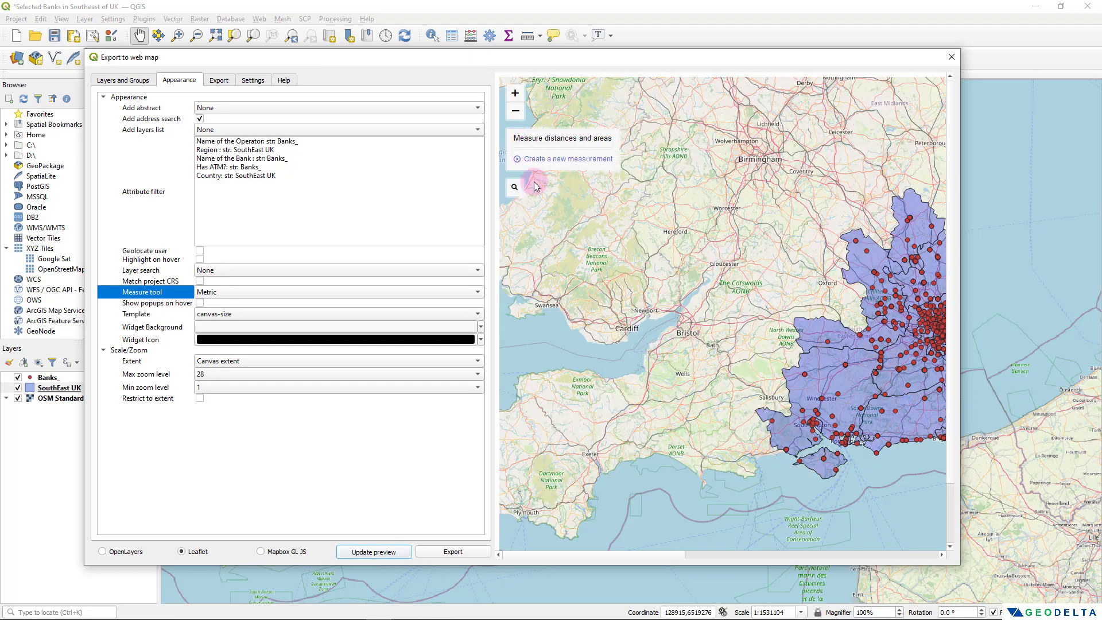
pyautogui.moveTo(772, 248); pyautogui.dragTo(521, 258)
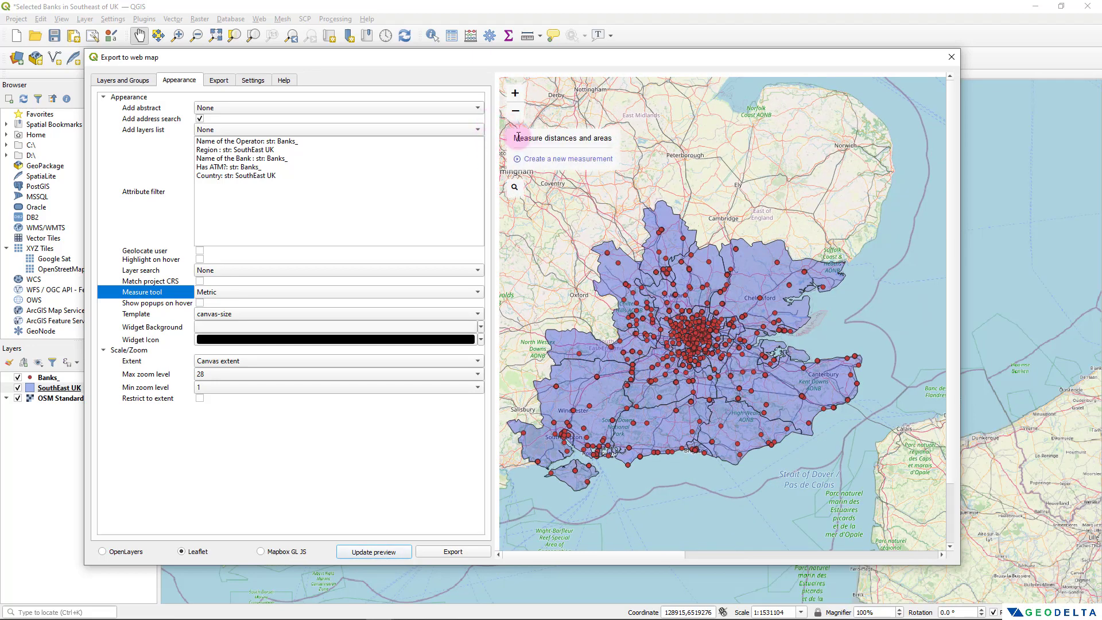
# Measure a new path from Chelmsford to near Witham, about 20.9 km
pyautogui.click(546, 162)
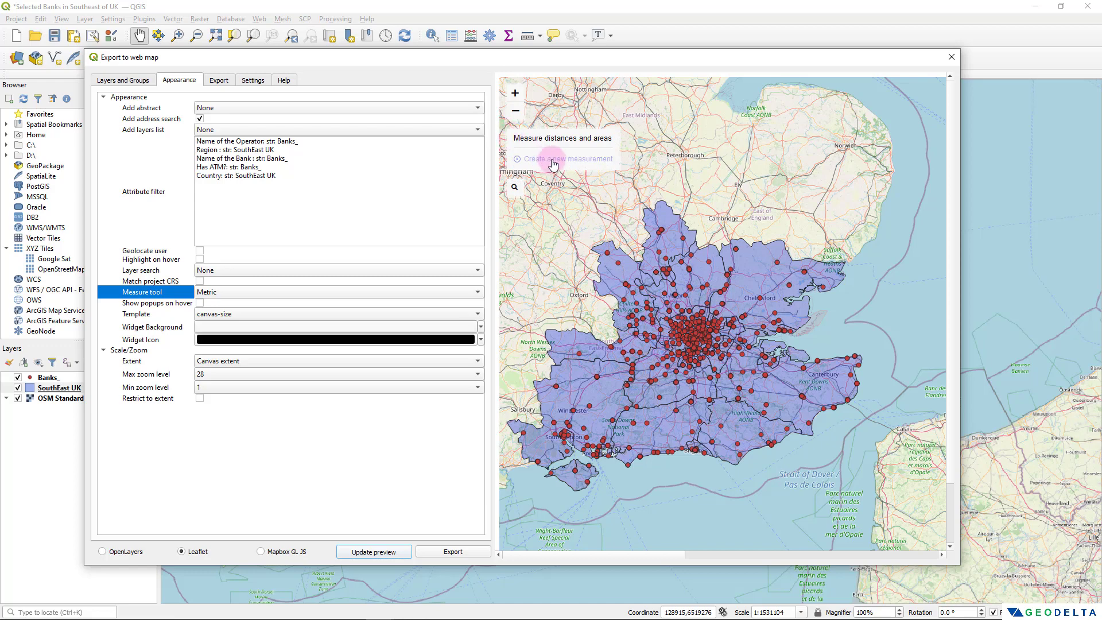
pyautogui.click(553, 163)
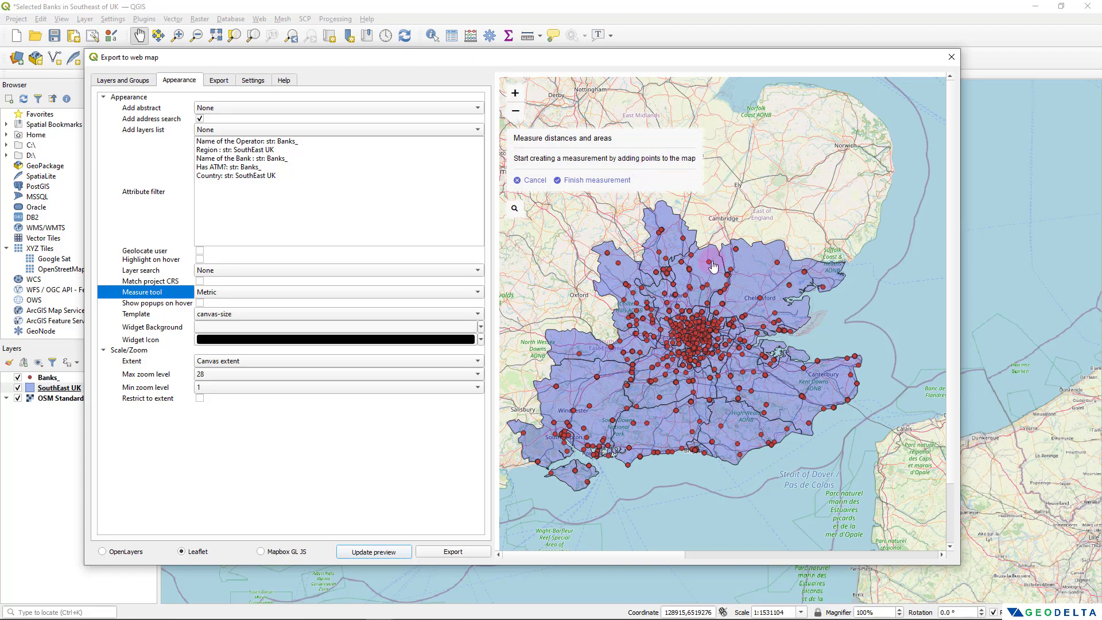
pyautogui.scroll(3, 712, 267)
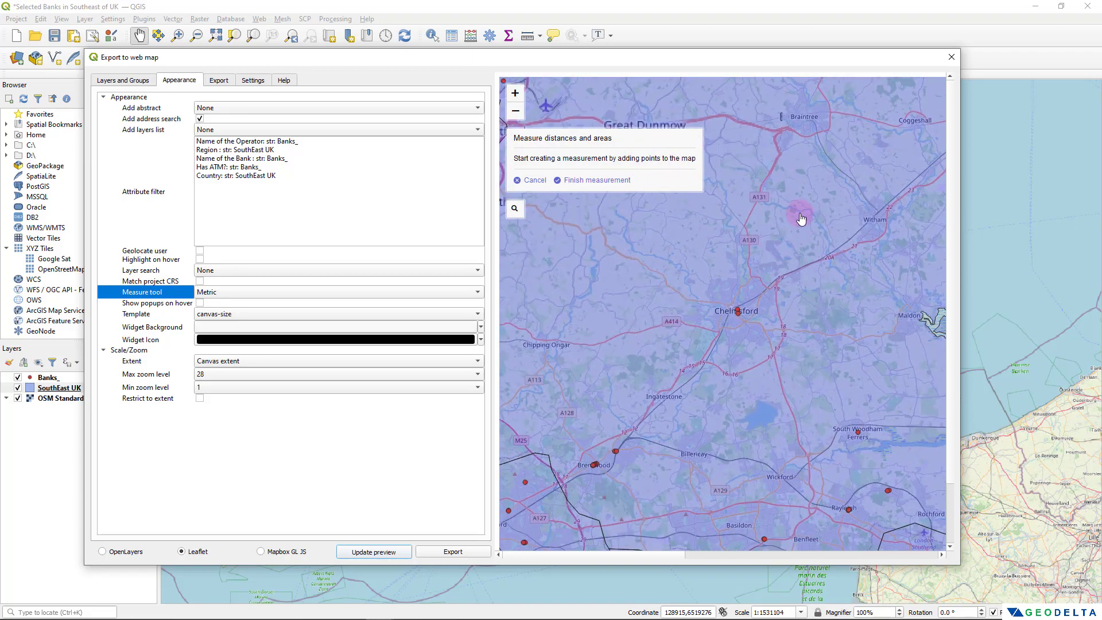
pyautogui.moveTo(802, 219); pyautogui.dragTo(725, 365)
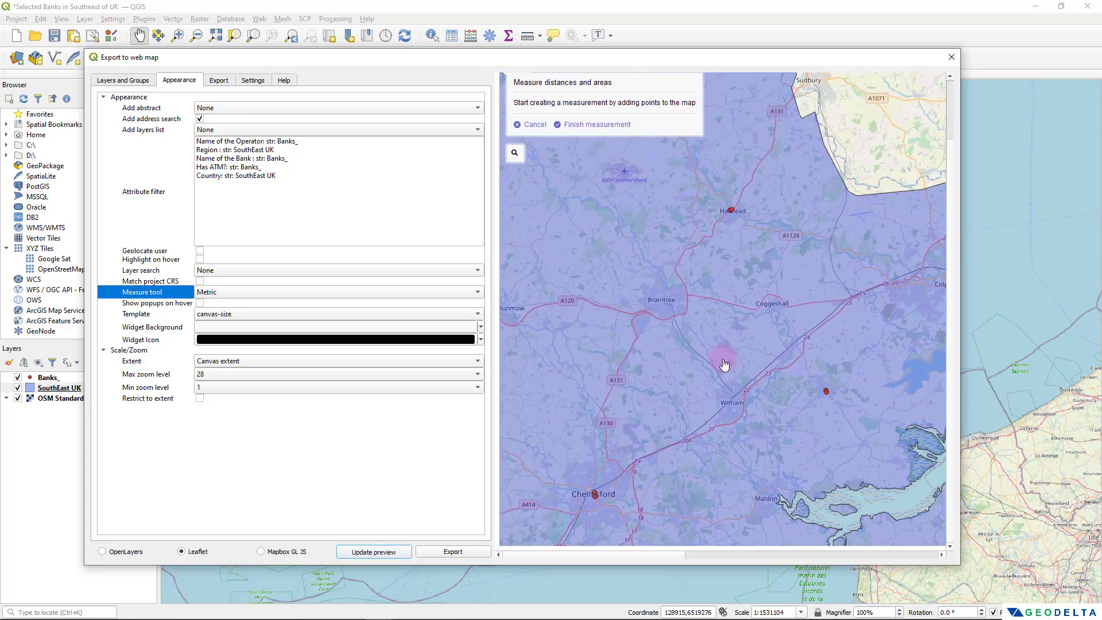
pyautogui.click(595, 495)
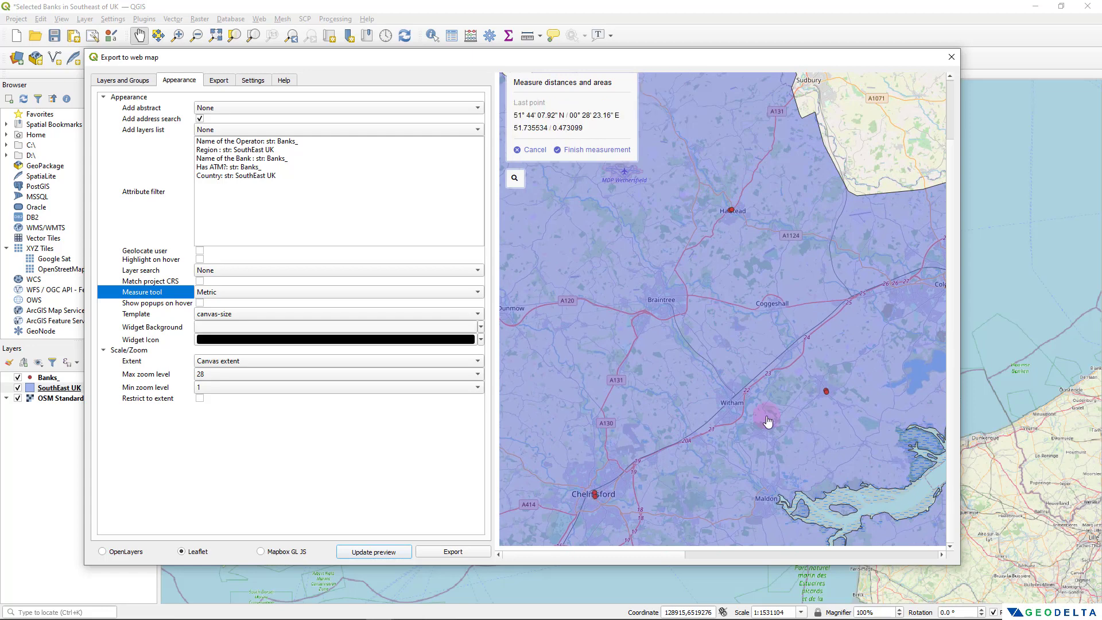
pyautogui.click(826, 394)
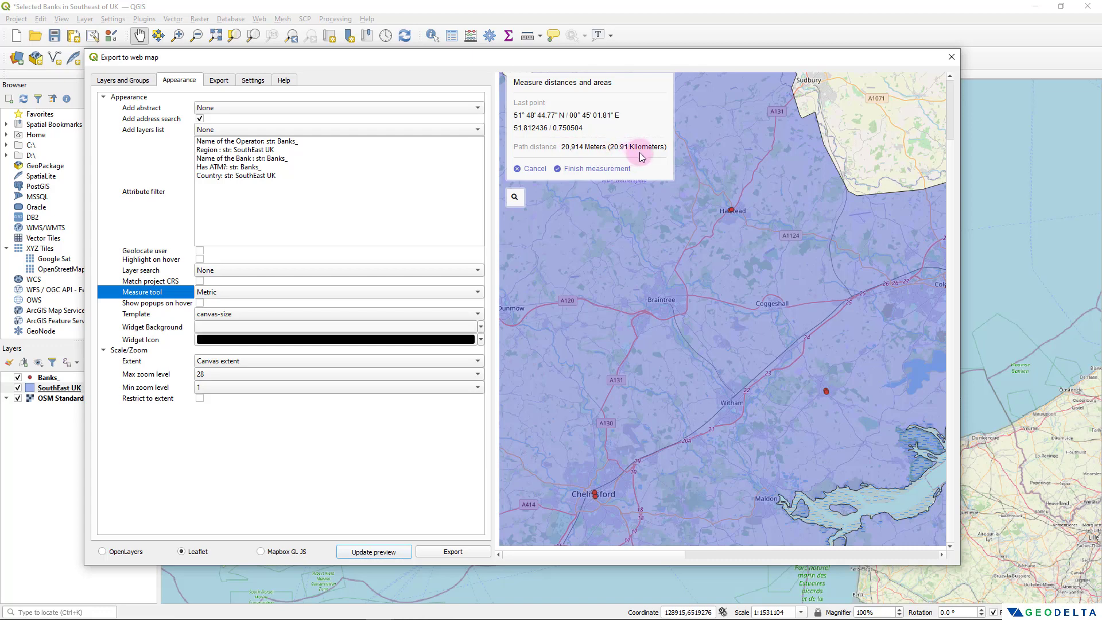
# Cancel the measurement and pan the preview back to the counties
pyautogui.click(534, 169)
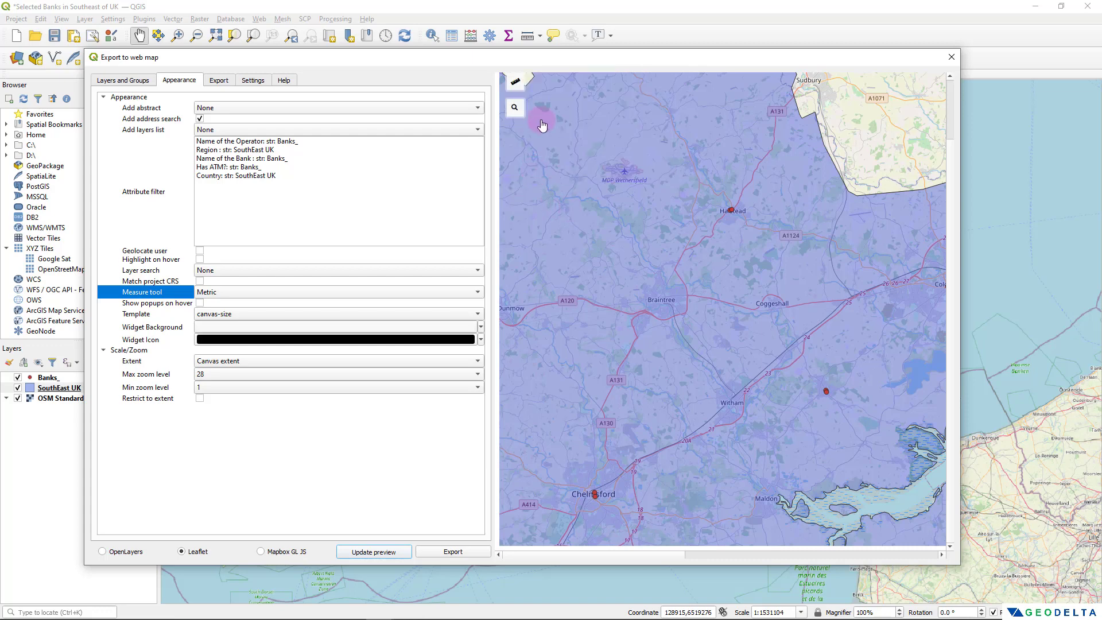
pyautogui.scroll(5, 654, 224)
pyautogui.scroll(-5, 597, 155)
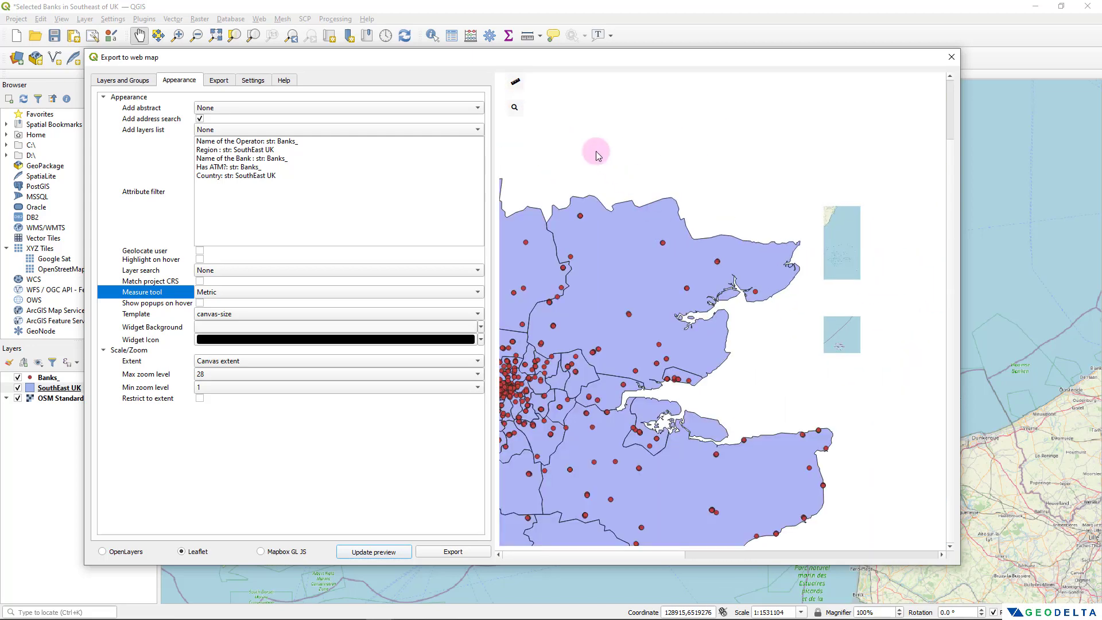
pyautogui.click(953, 164)
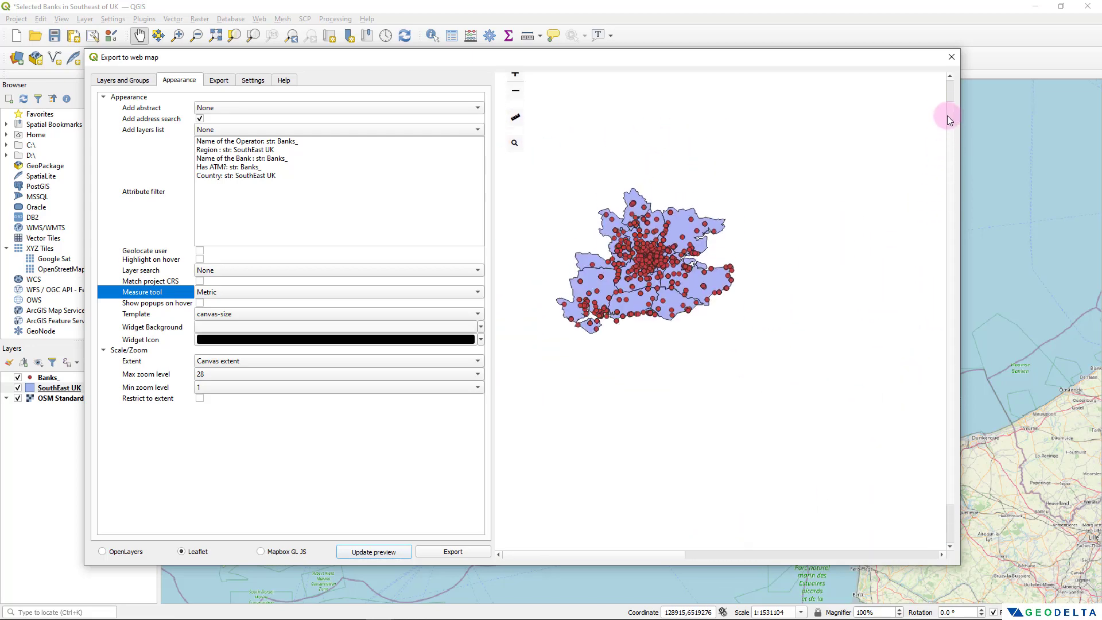
pyautogui.scroll(1, 650, 237)
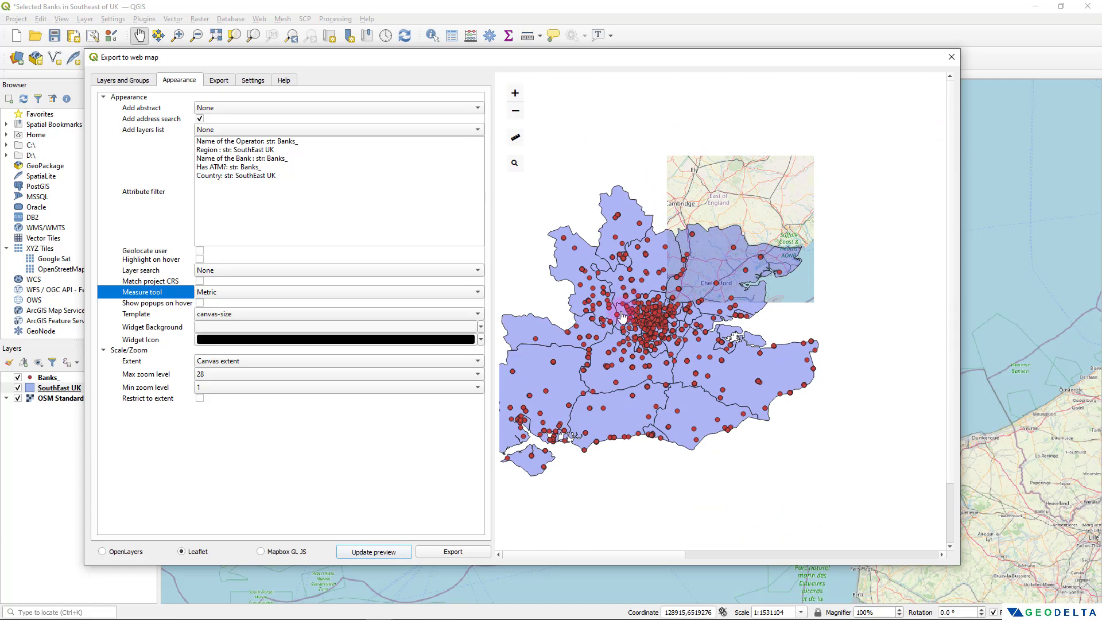
pyautogui.moveTo(625, 325); pyautogui.dragTo(684, 310)
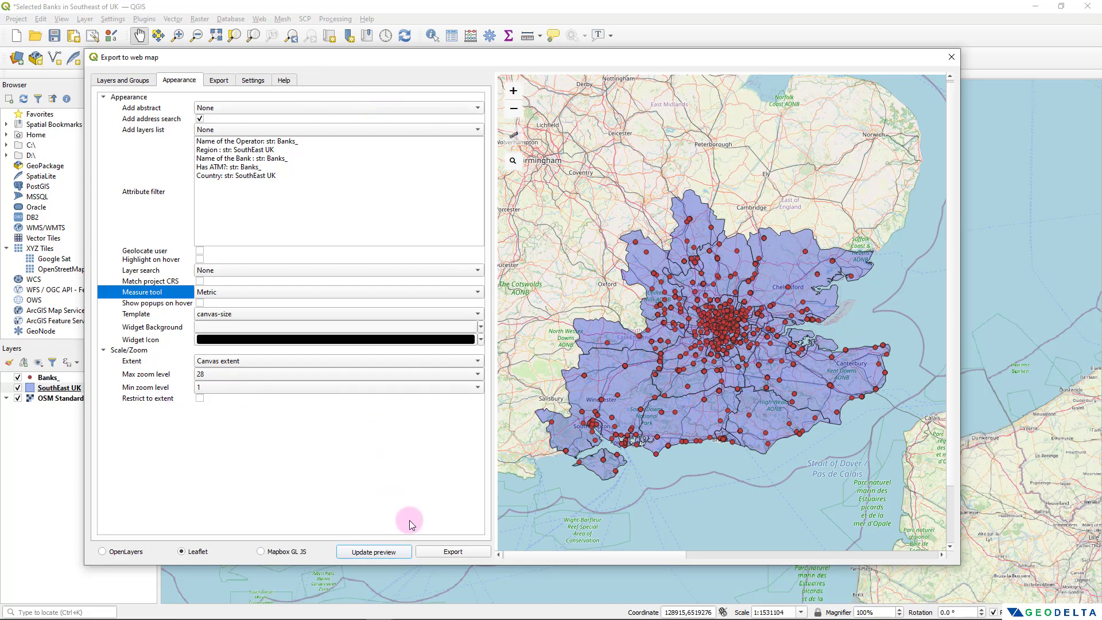
# Refresh the preview, pan it west toward Bristol, and go to the Export settings
pyautogui.click(380, 552)
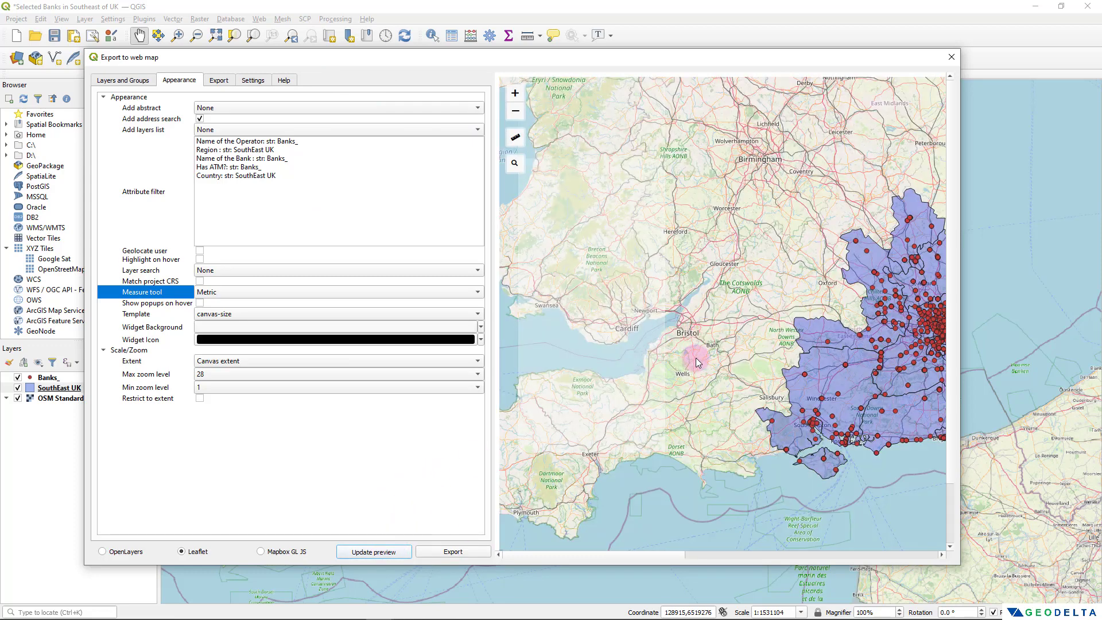
pyautogui.moveTo(585, 351); pyautogui.dragTo(504, 346)
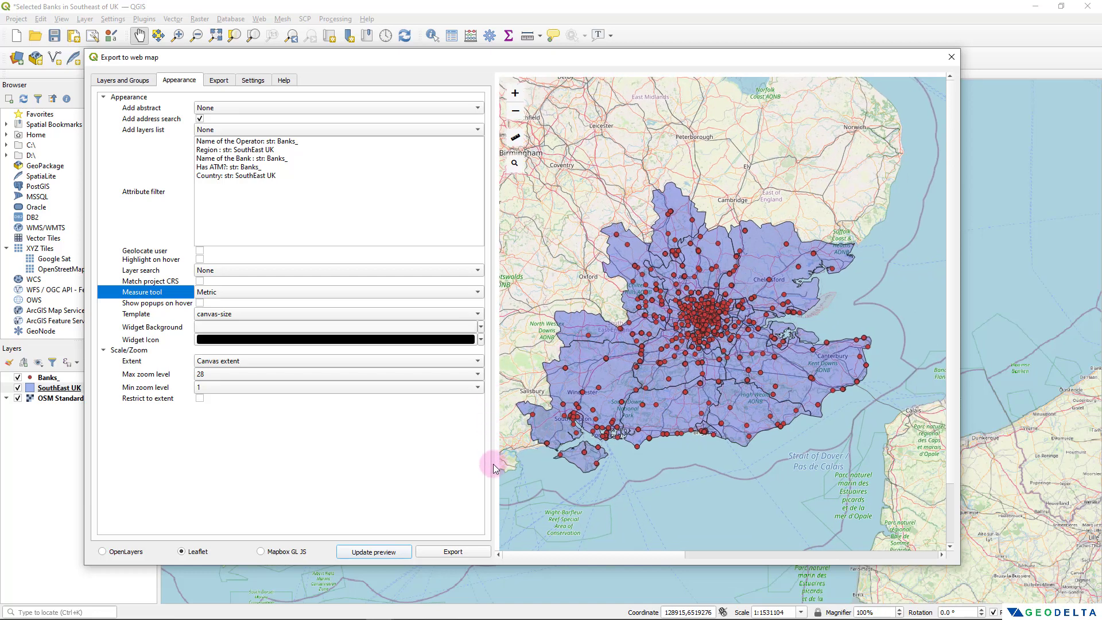
pyautogui.click(221, 83)
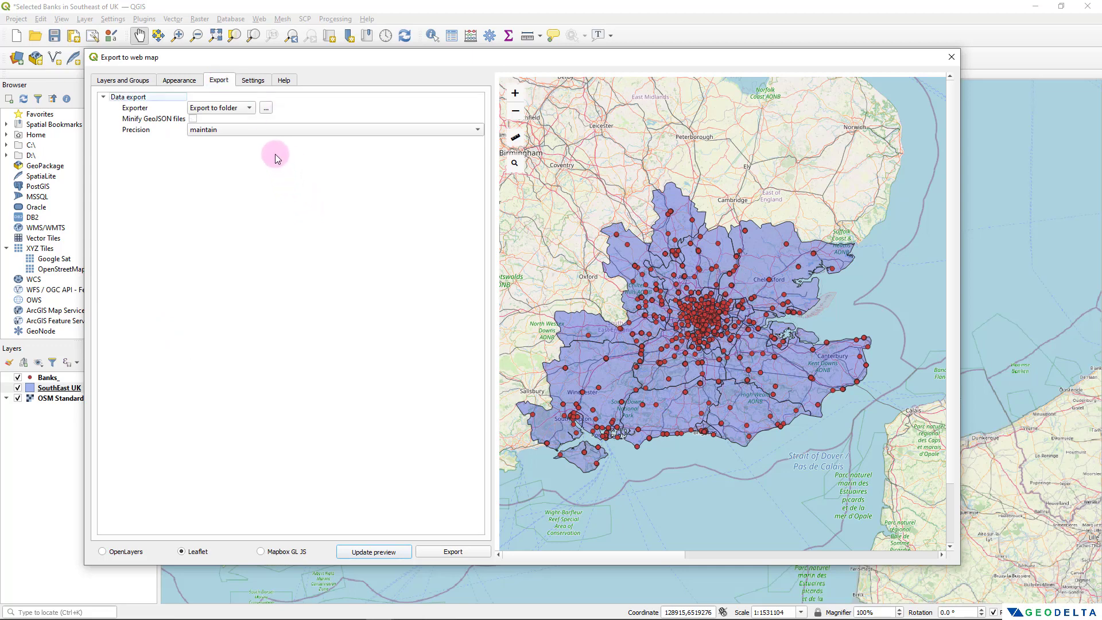
# Set Exporter to Export to folder and create a myWebMap folder in the tutorial directory
pyautogui.click(227, 108)
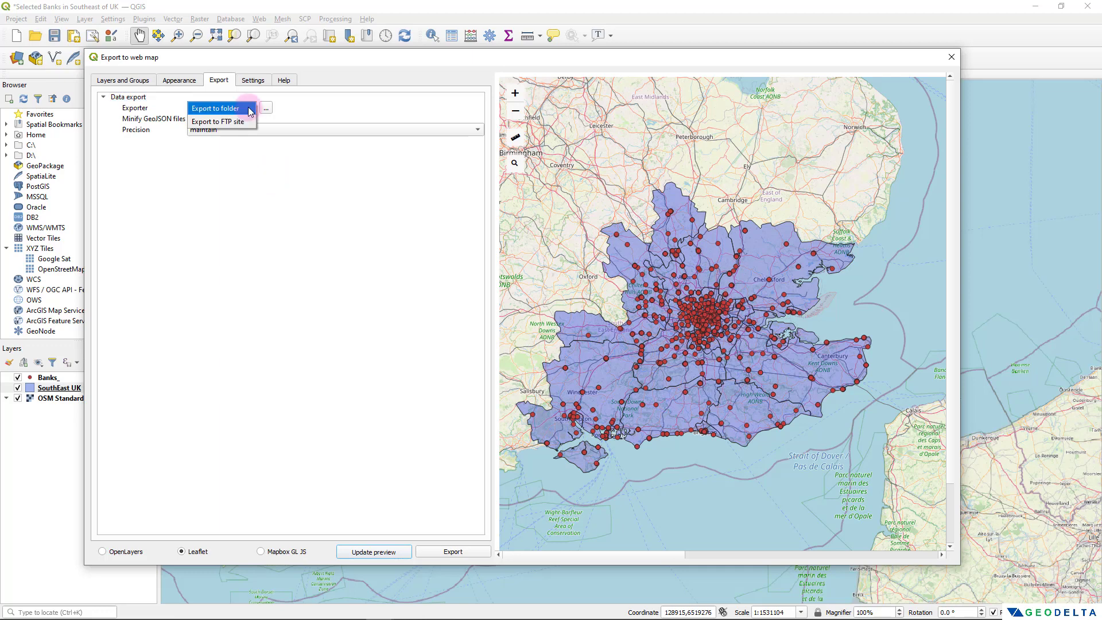
pyautogui.click(236, 109)
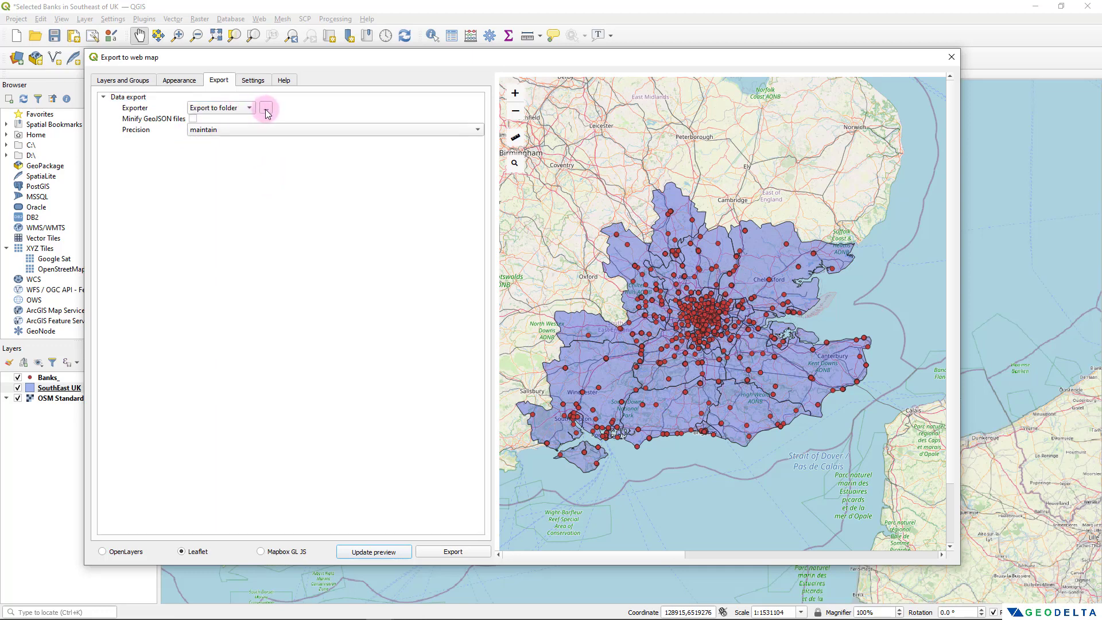
pyautogui.click(266, 112)
pyautogui.rightClick(343, 283)
pyautogui.moveTo(418, 405)
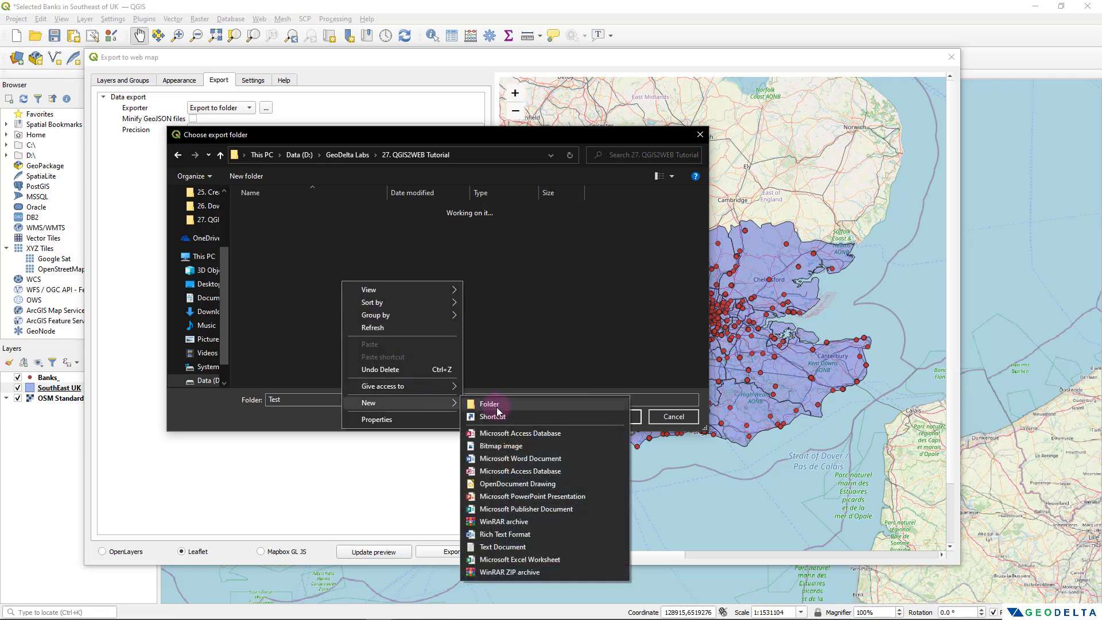
pyautogui.click(497, 405)
pyautogui.write('myWebM')
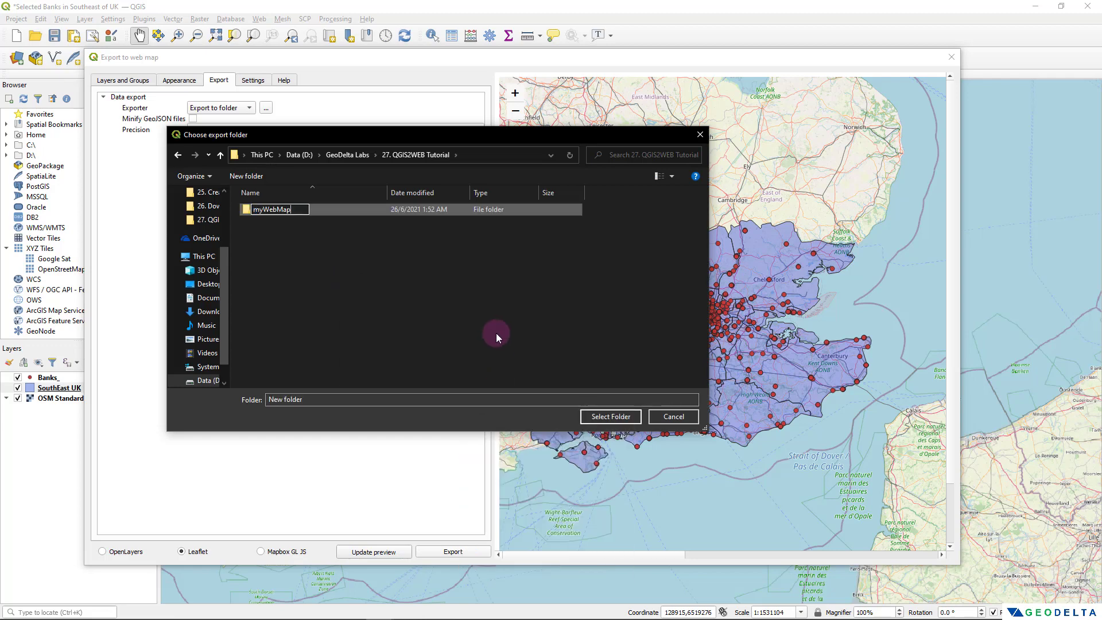
pyautogui.write('ap')
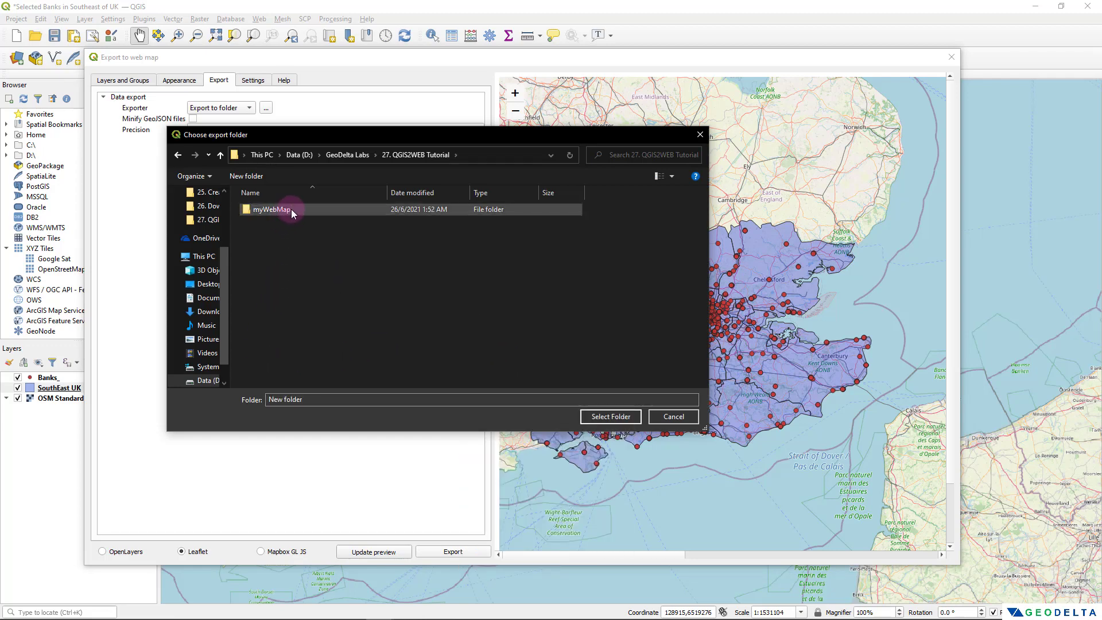
pyautogui.click(291, 209)
pyautogui.doubleClick(290, 209)
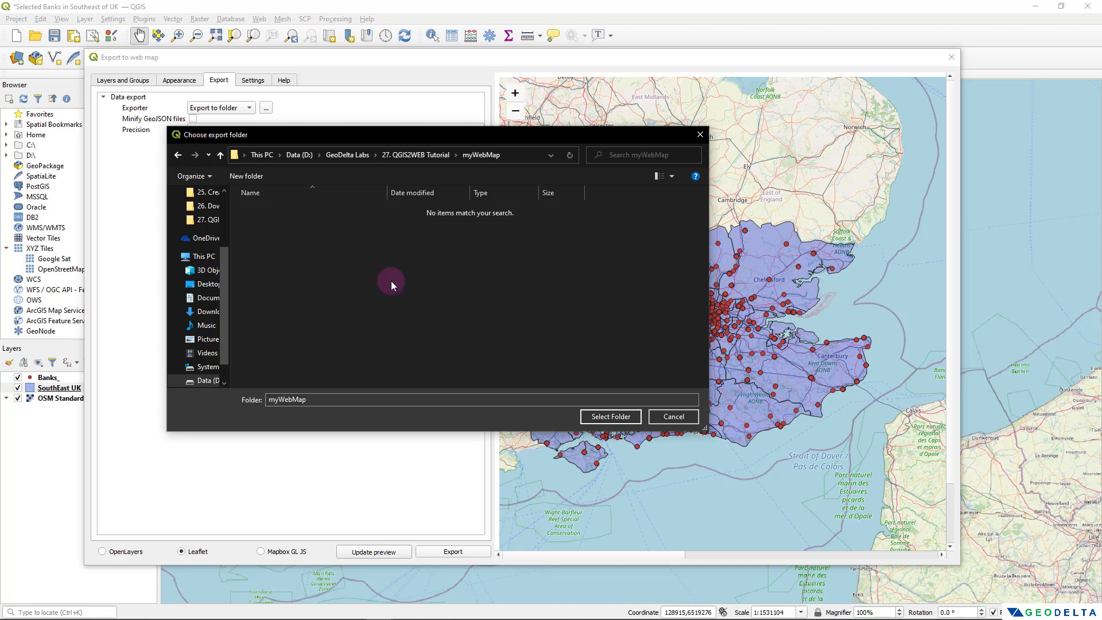
# Choose myWebMap as the export folder, tick Minify GeoJSON files, and export the web map
pyautogui.click(609, 416)
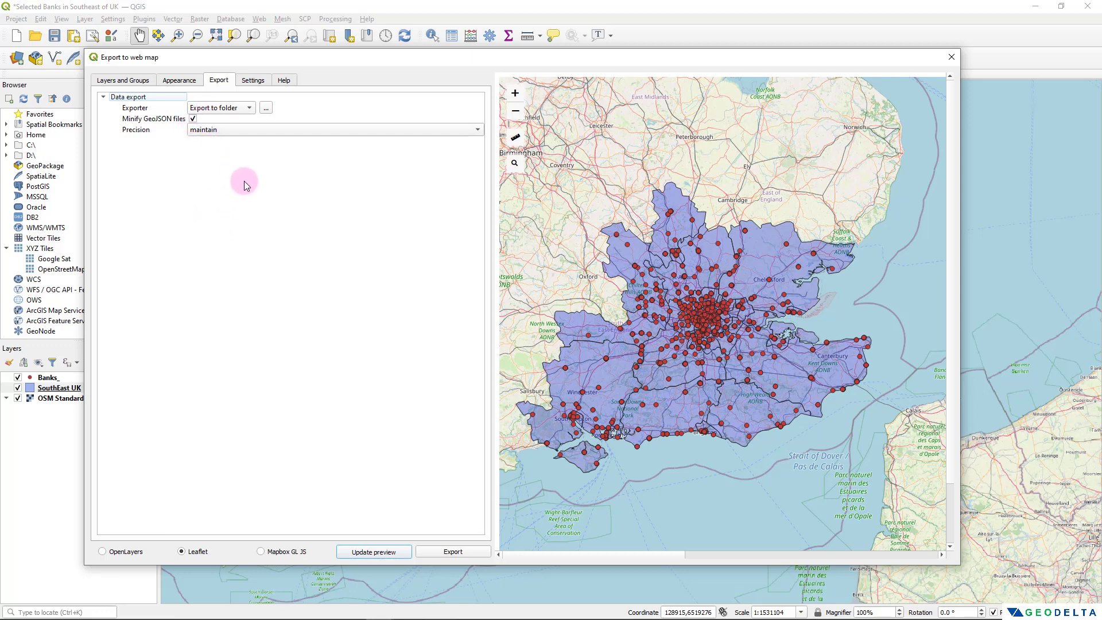
pyautogui.click(149, 119)
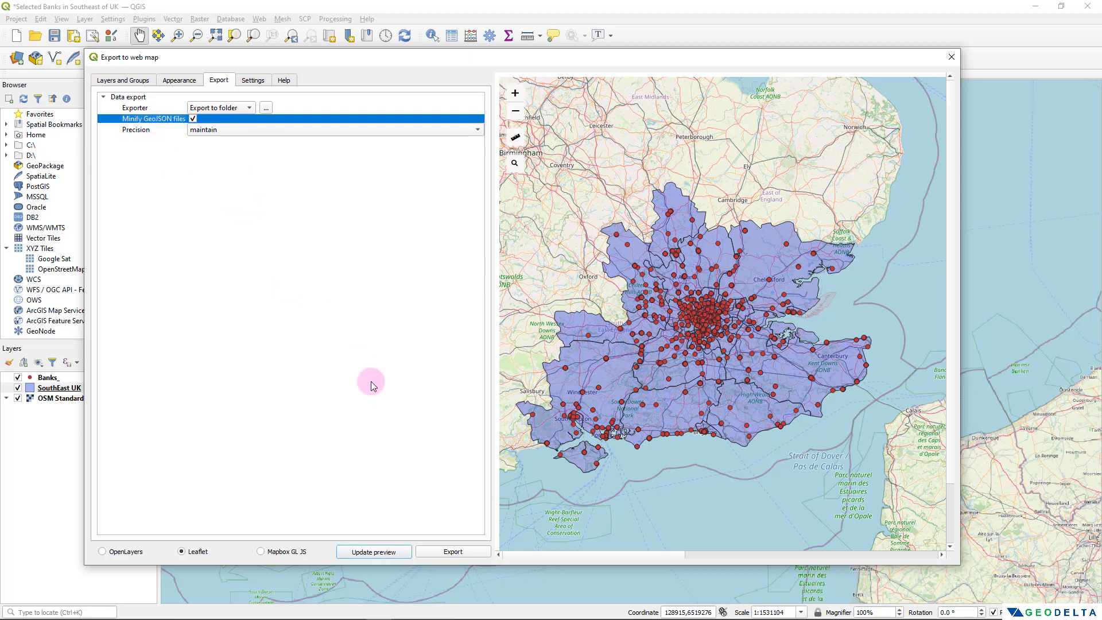
pyautogui.click(453, 552)
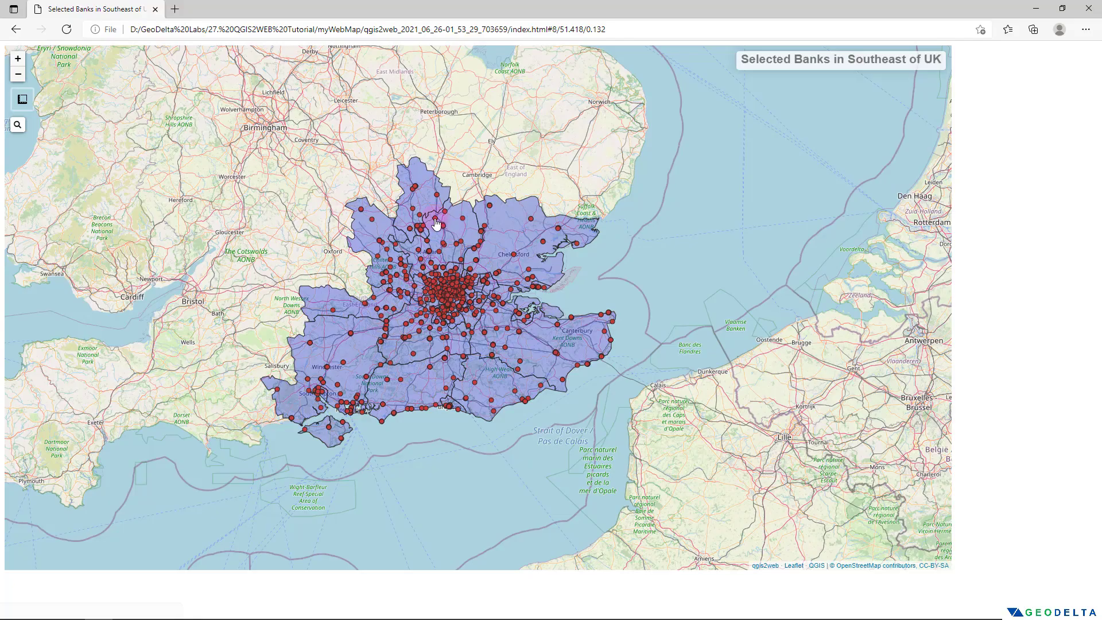
# Pan and zoom the exported web map in Edge to the bank points around London
pyautogui.click(708, 140)
pyautogui.moveTo(800, 61); pyautogui.dragTo(828, 63)
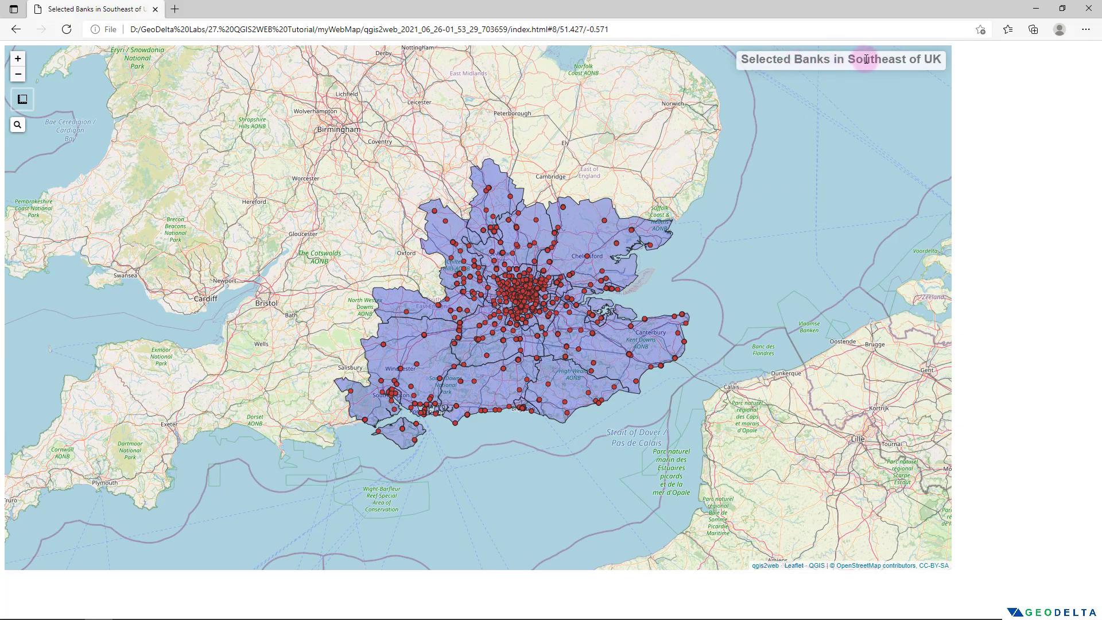
pyautogui.scroll(2, 538, 362)
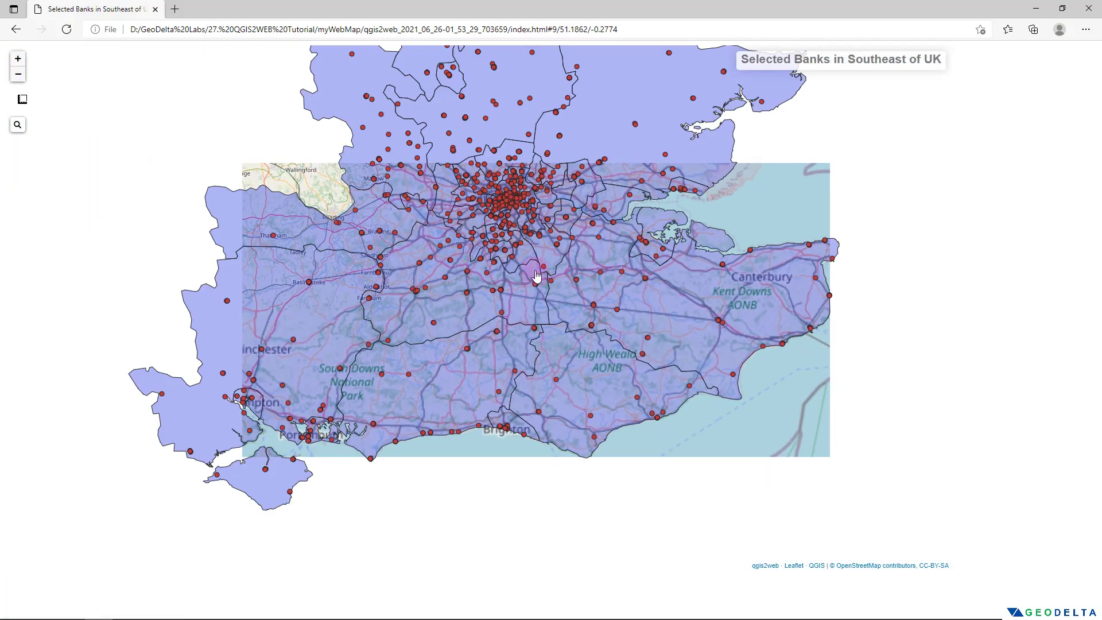
pyautogui.moveTo(537, 277); pyautogui.dragTo(530, 341)
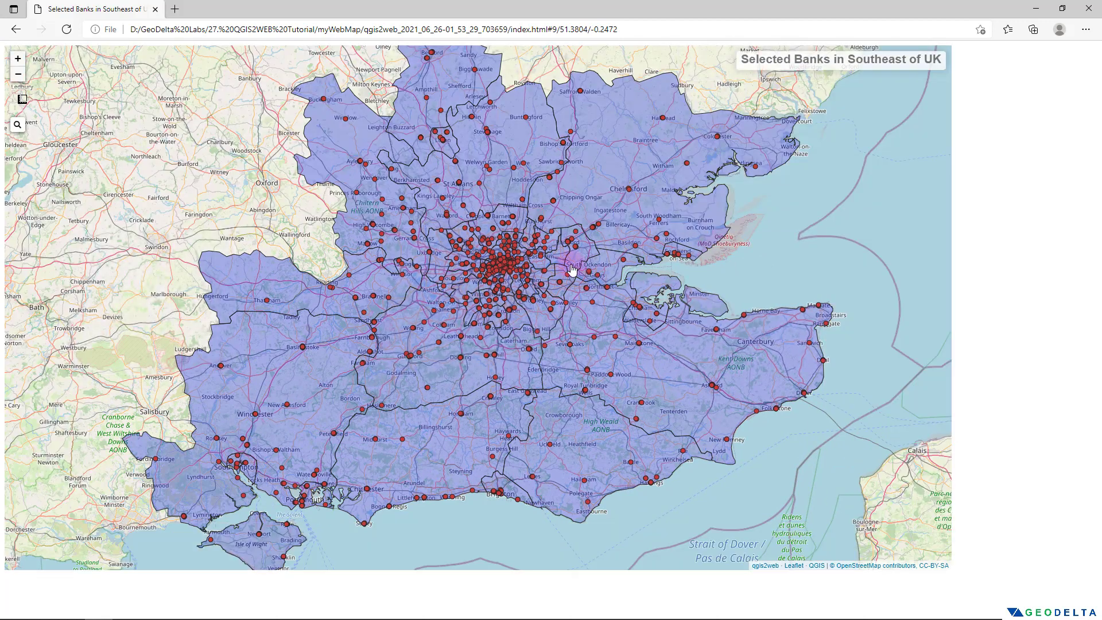
pyautogui.moveTo(573, 270); pyautogui.dragTo(579, 296)
pyautogui.scroll(-3, 556, 285)
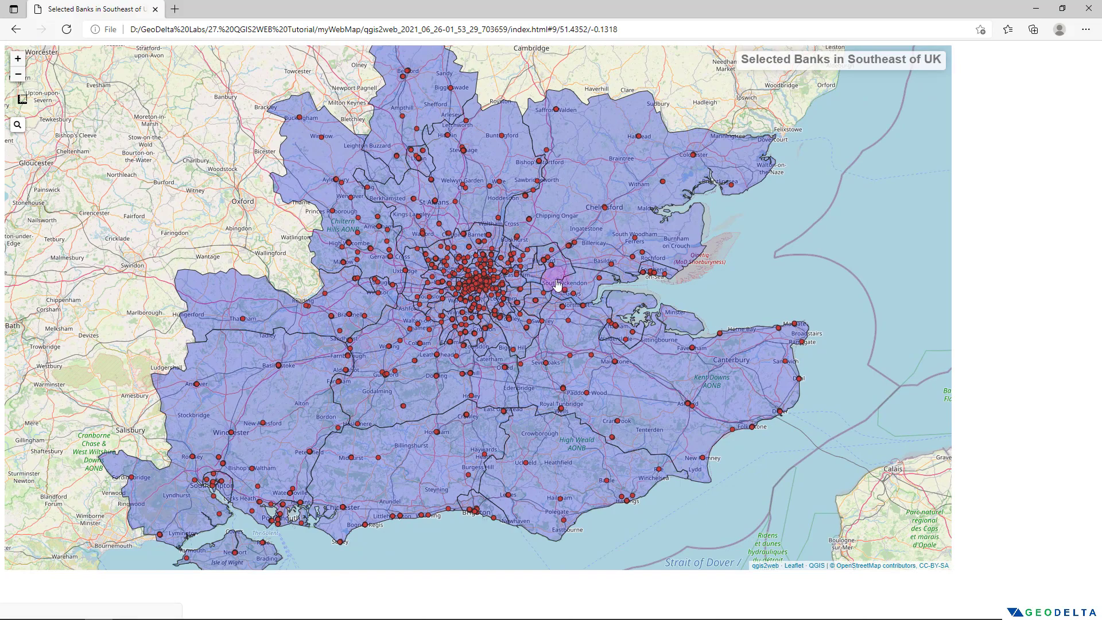
pyautogui.scroll(3, 537, 347)
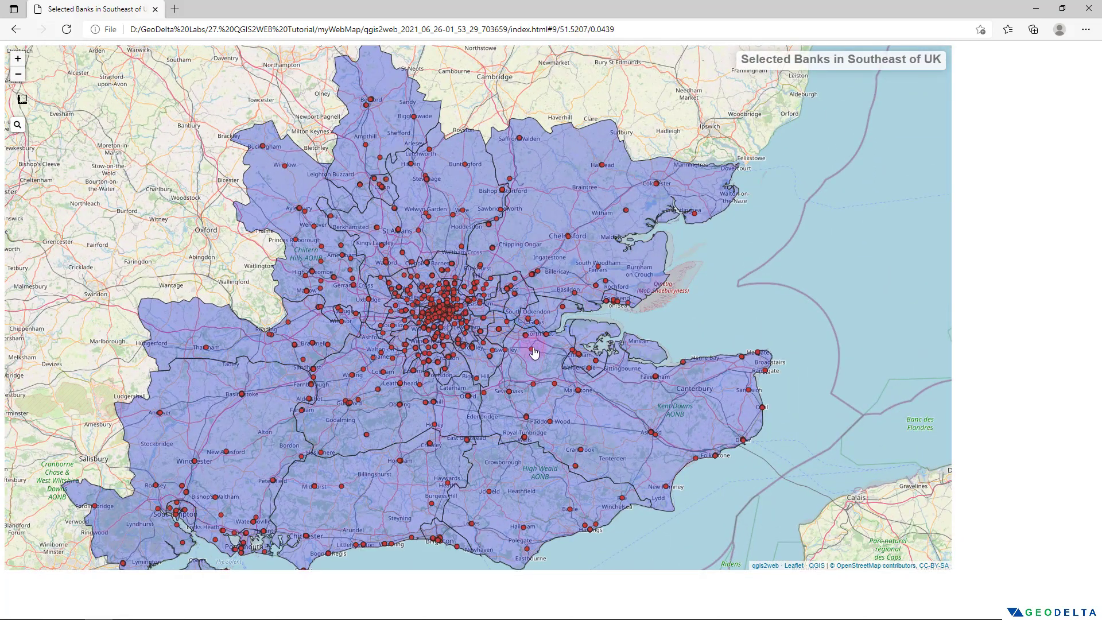
pyautogui.scroll(1, 534, 356)
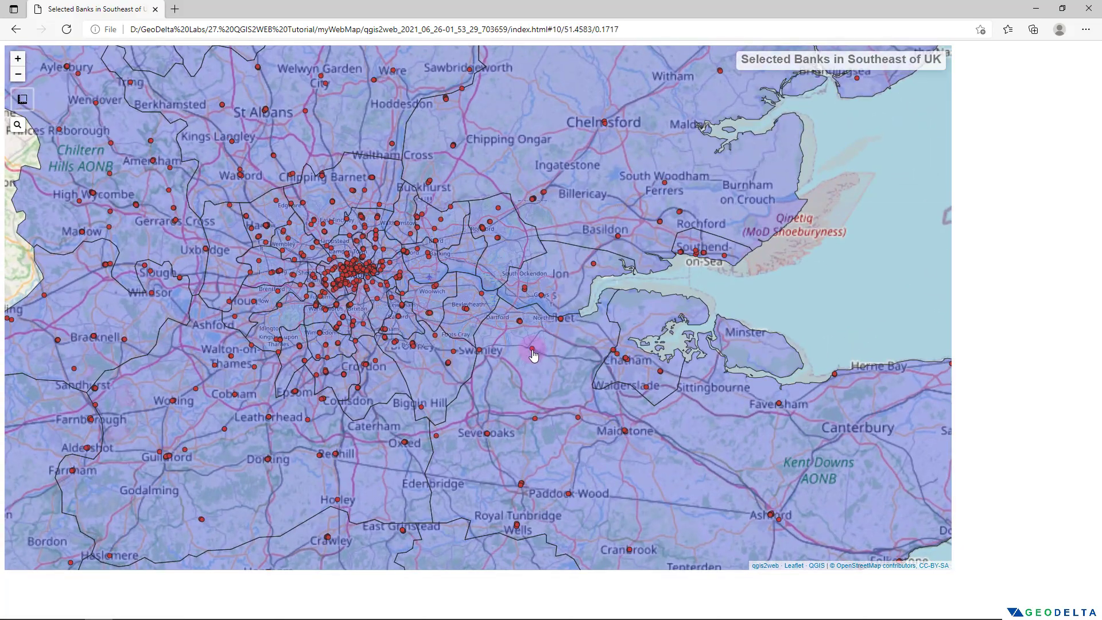
# Read the popups for a Barclays marker and the Birchington and Sandwich markers on the Kent coast
pyautogui.click(533, 350)
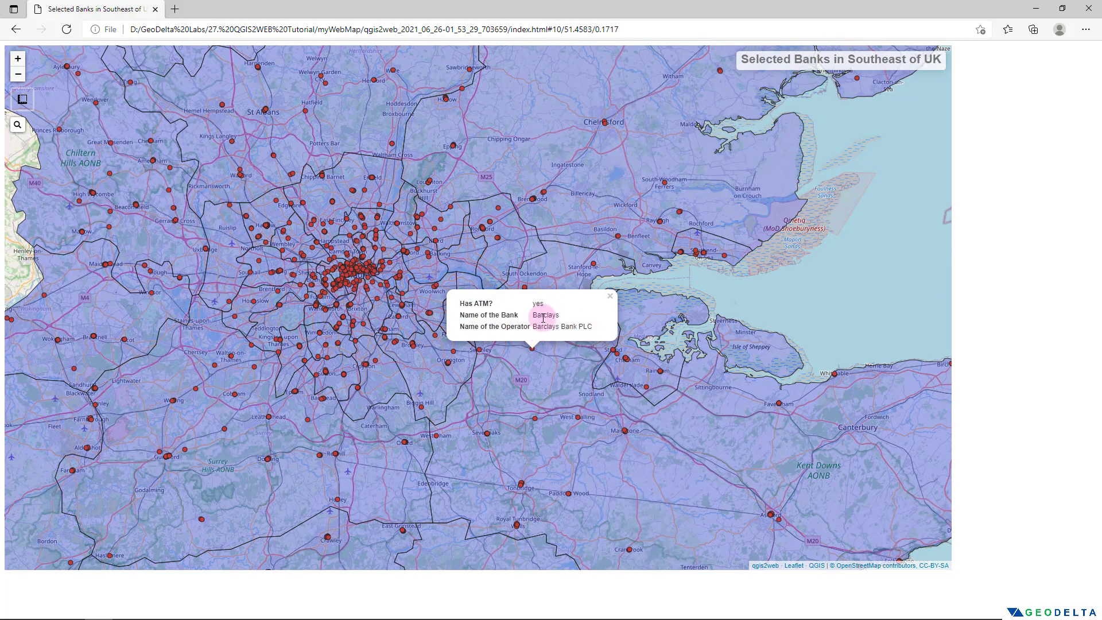
pyautogui.moveTo(647, 446); pyautogui.dragTo(300, 423)
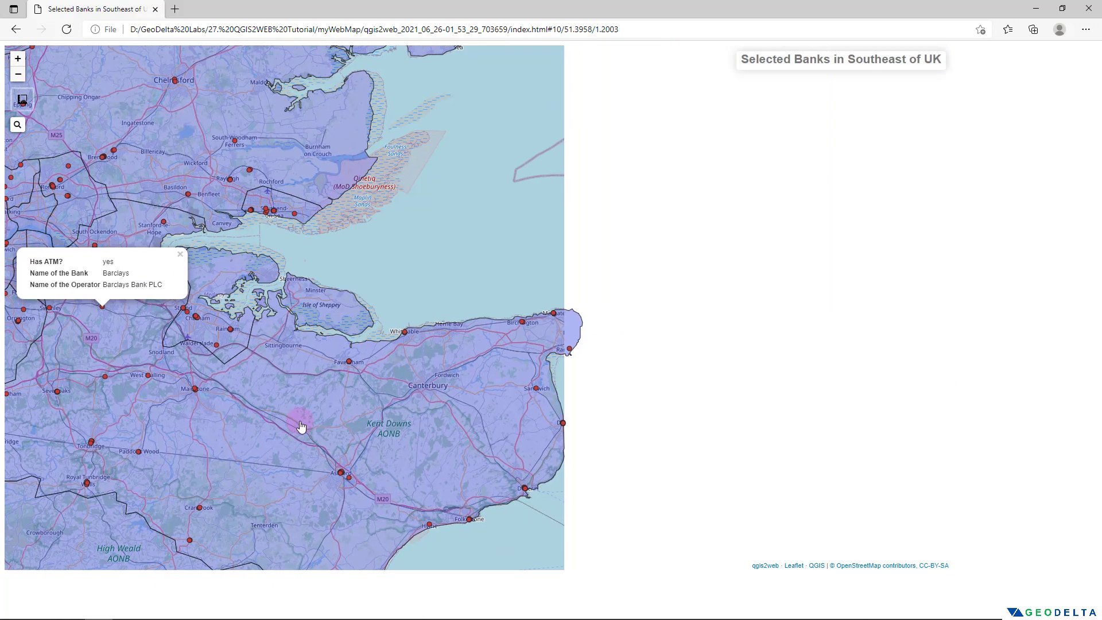
pyautogui.scroll(1, 551, 358)
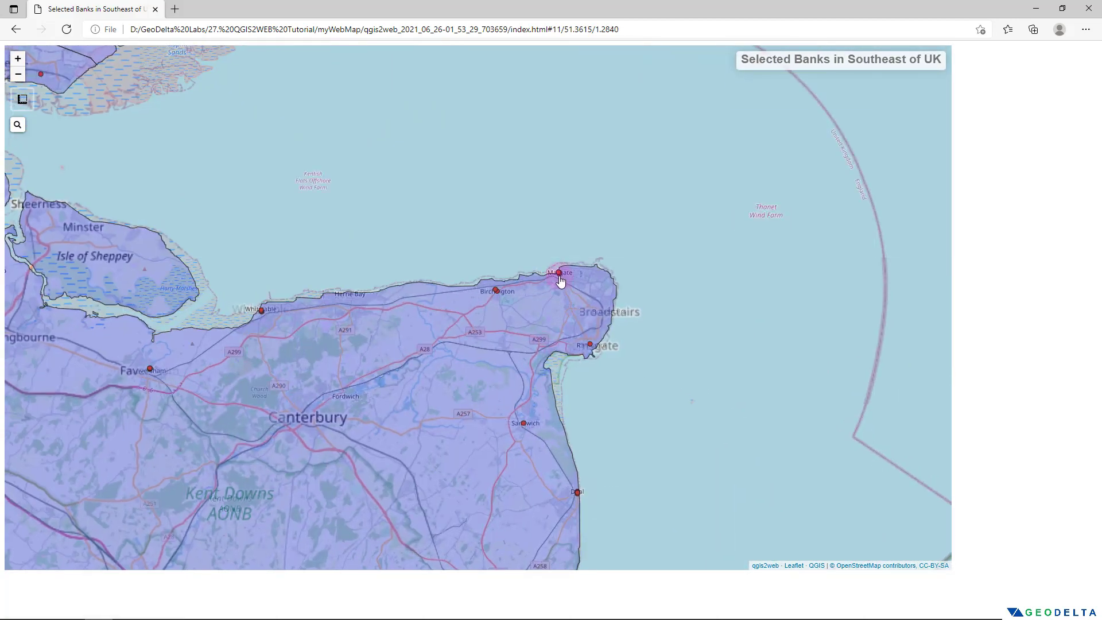
pyautogui.click(496, 293)
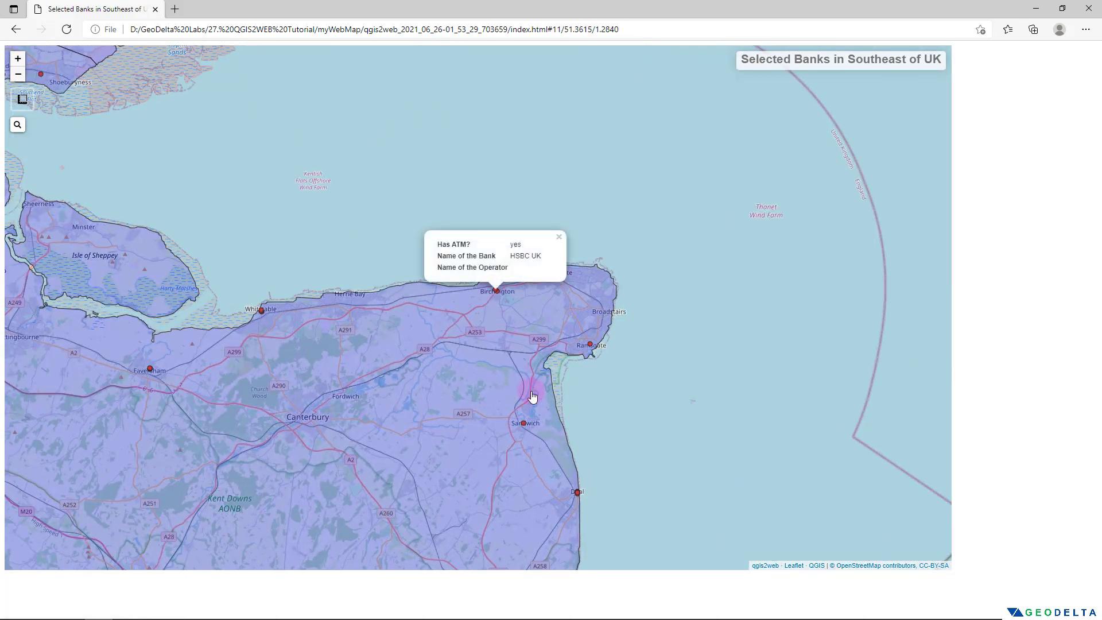
pyautogui.click(523, 425)
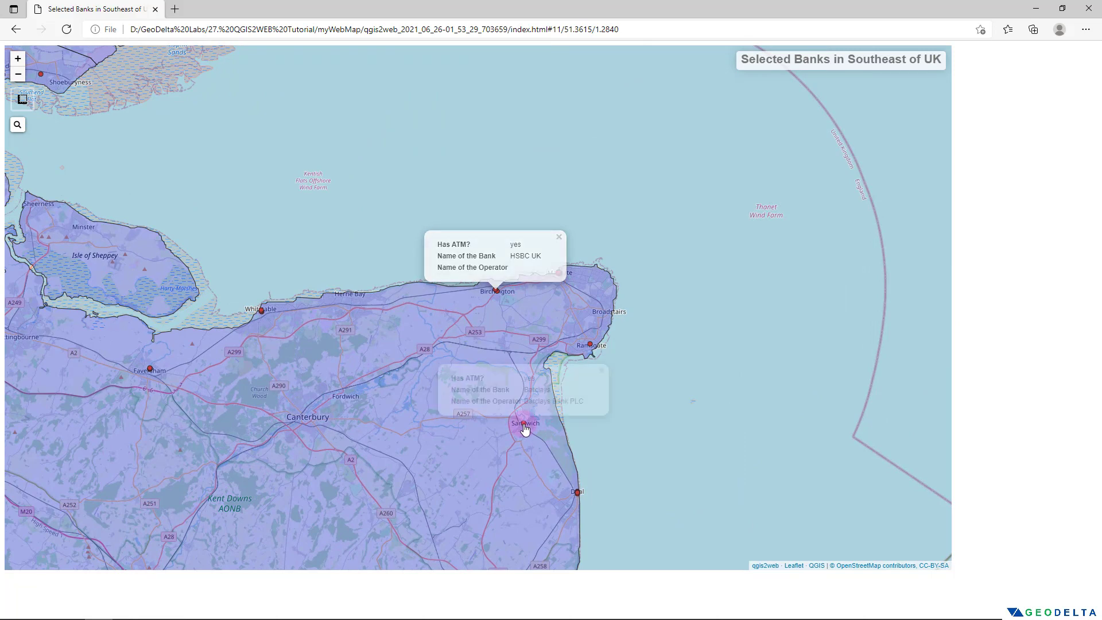
# Pan west and zoom out until all of southeast England is visible
pyautogui.scroll(-1, 357, 424)
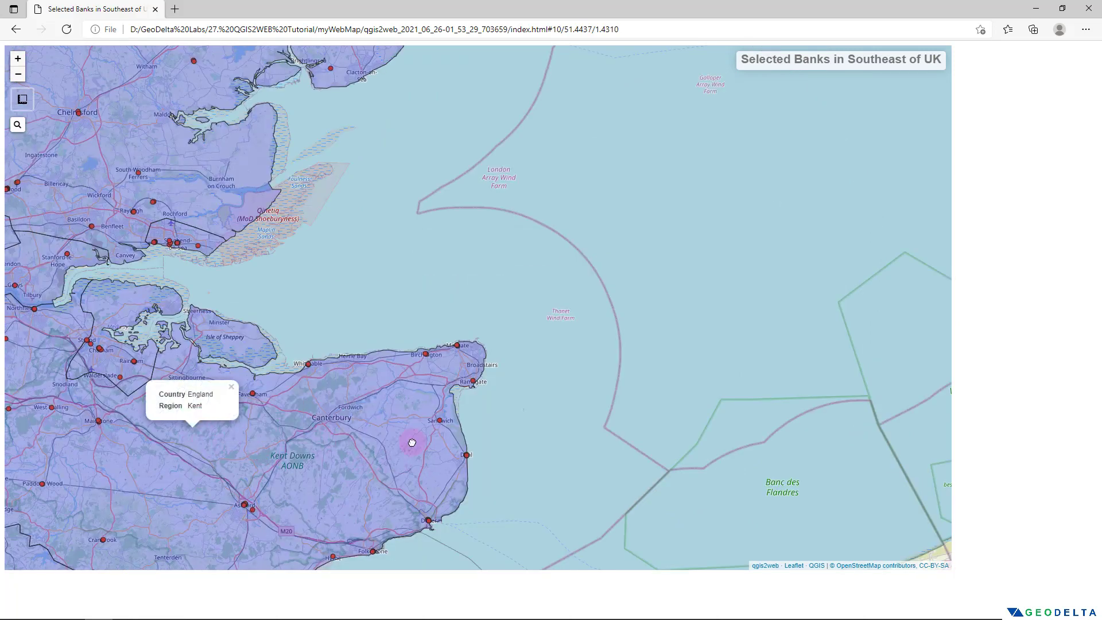
pyautogui.moveTo(411, 442); pyautogui.dragTo(571, 374)
pyautogui.scroll(-1, 570, 374)
pyautogui.scroll(-4, 556, 384)
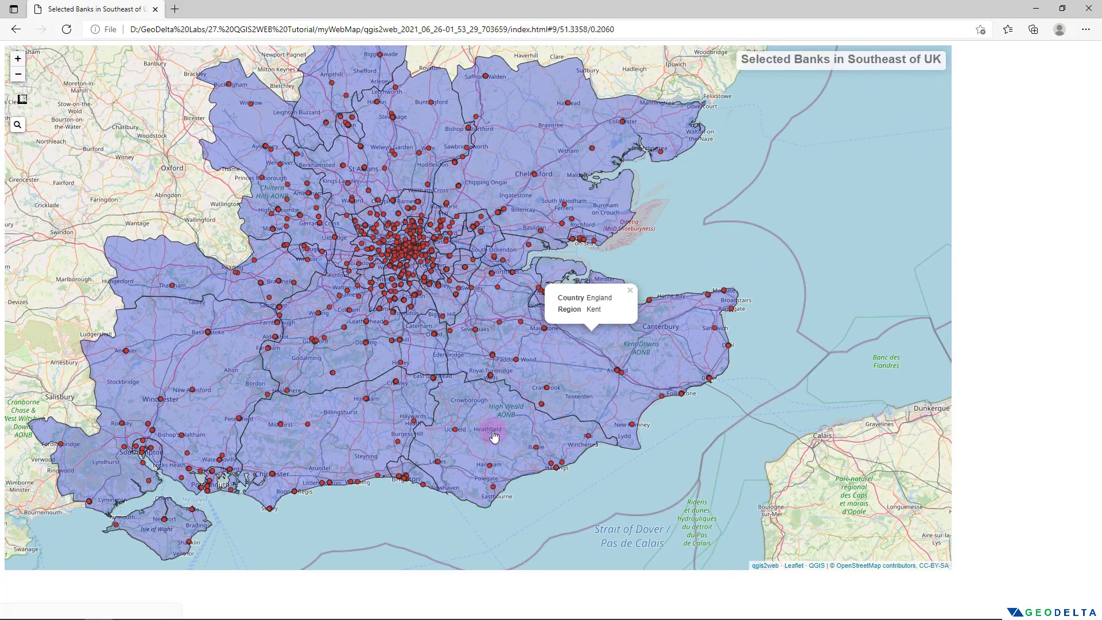
pyautogui.scroll(-1, 537, 337)
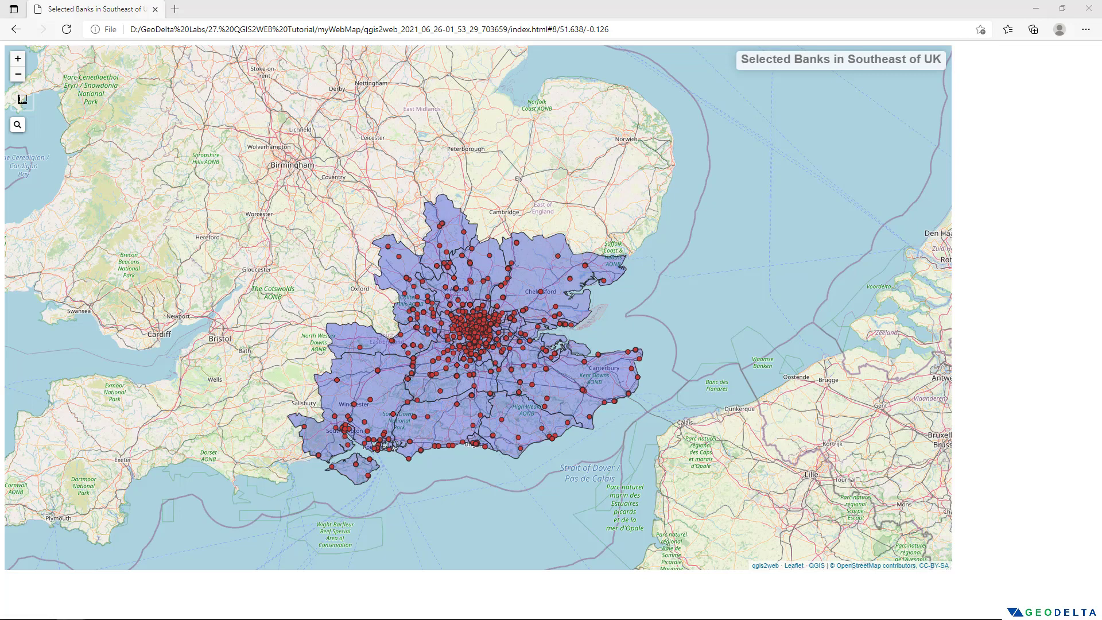
# Open the qgis2web export folder inside the myWebMap folder
pyautogui.click(374, 195)
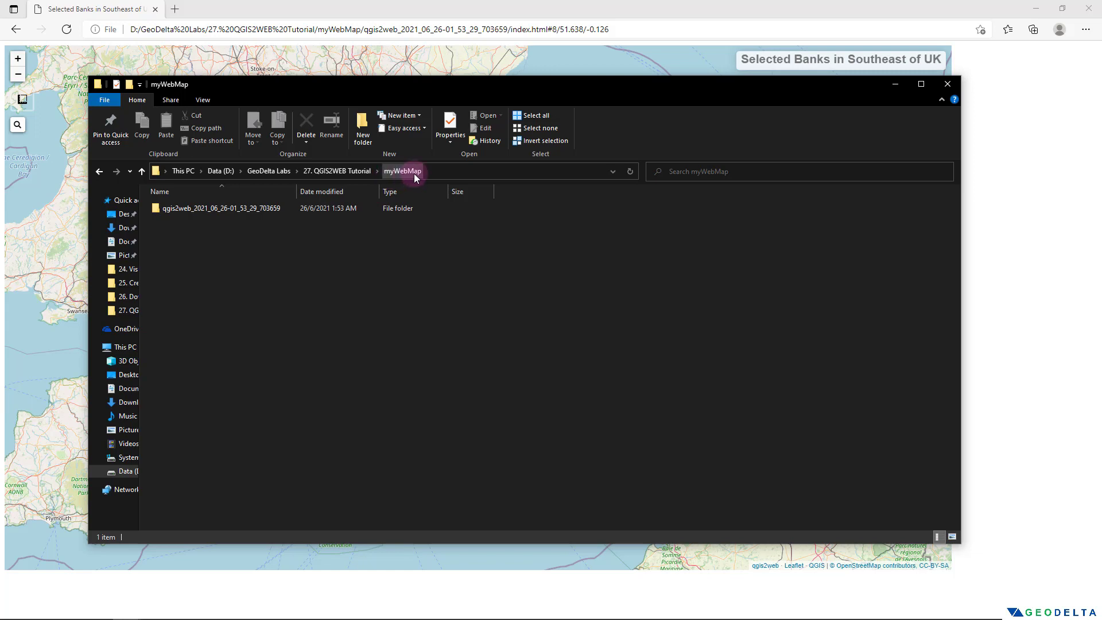
pyautogui.click(206, 210)
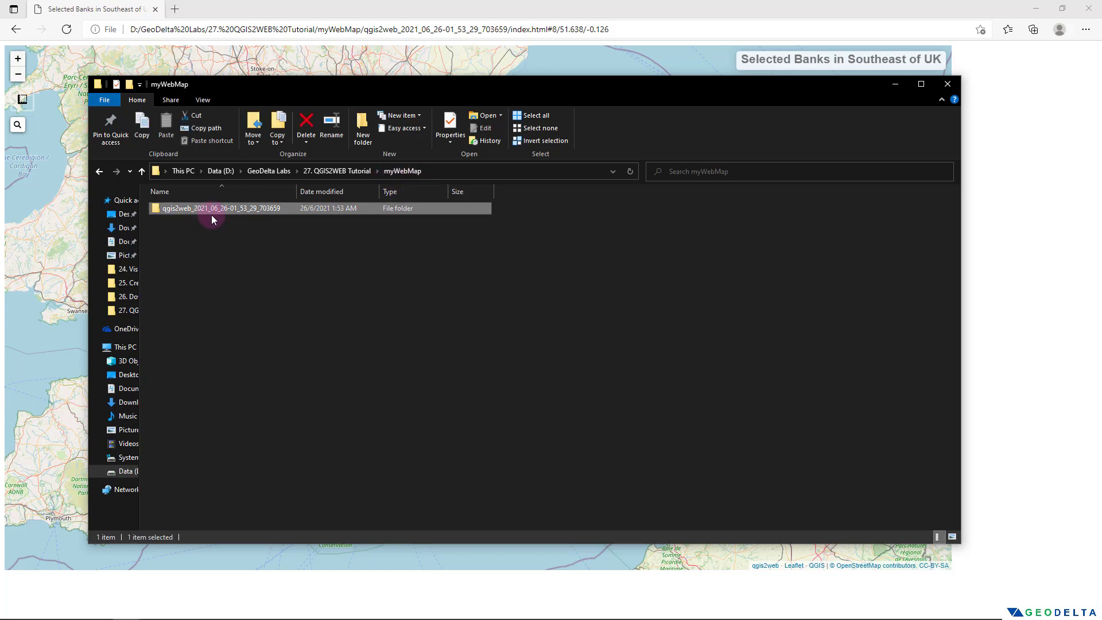
pyautogui.doubleClick(210, 210)
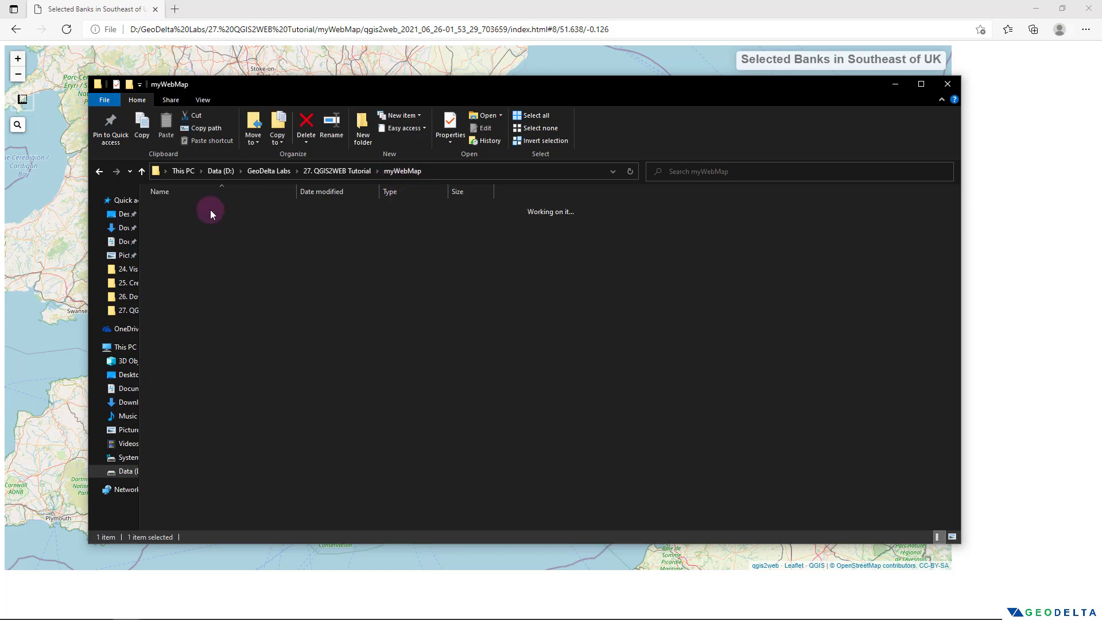
pyautogui.moveTo(248, 380); pyautogui.dragTo(245, 325)
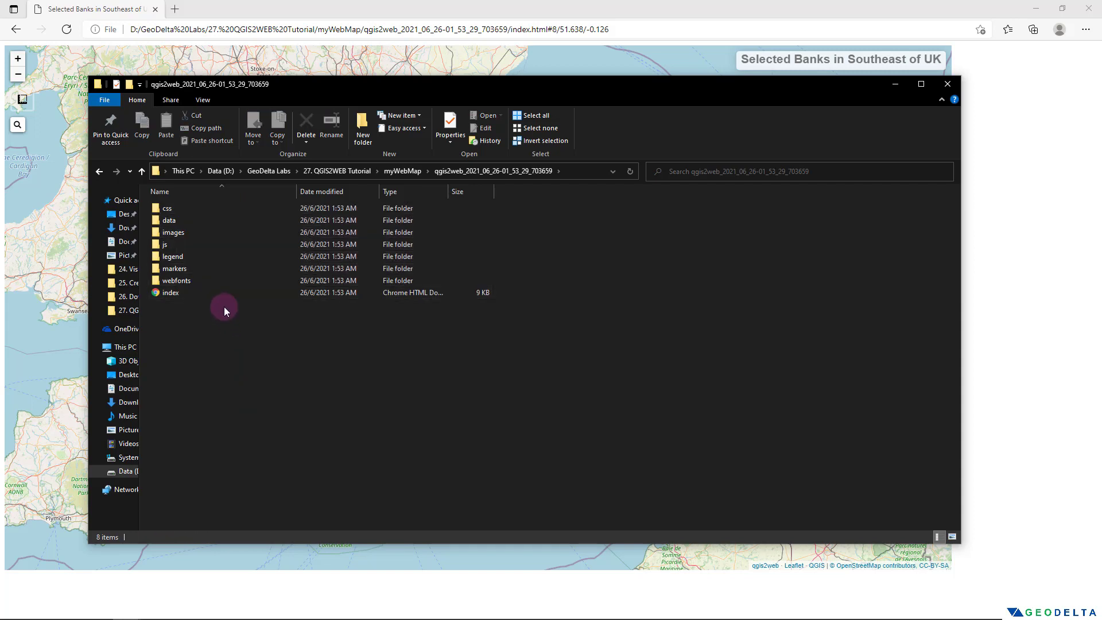
# Bring up the Open with list of browsers for the index page
pyautogui.click(176, 294)
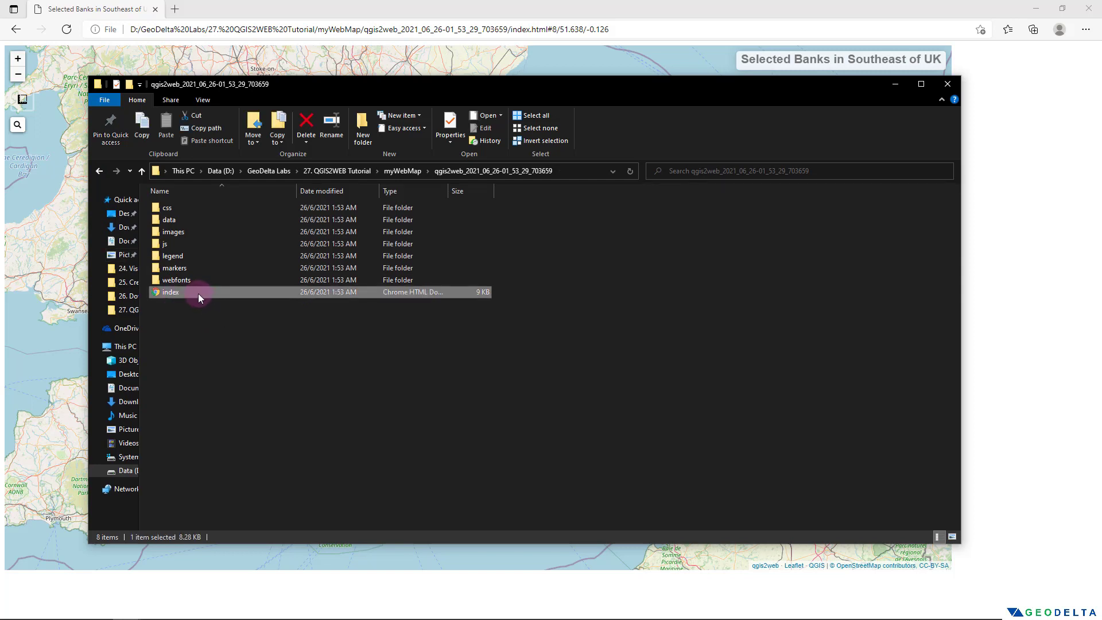
pyautogui.click(201, 301)
pyautogui.click(205, 294)
pyautogui.rightClick(200, 299)
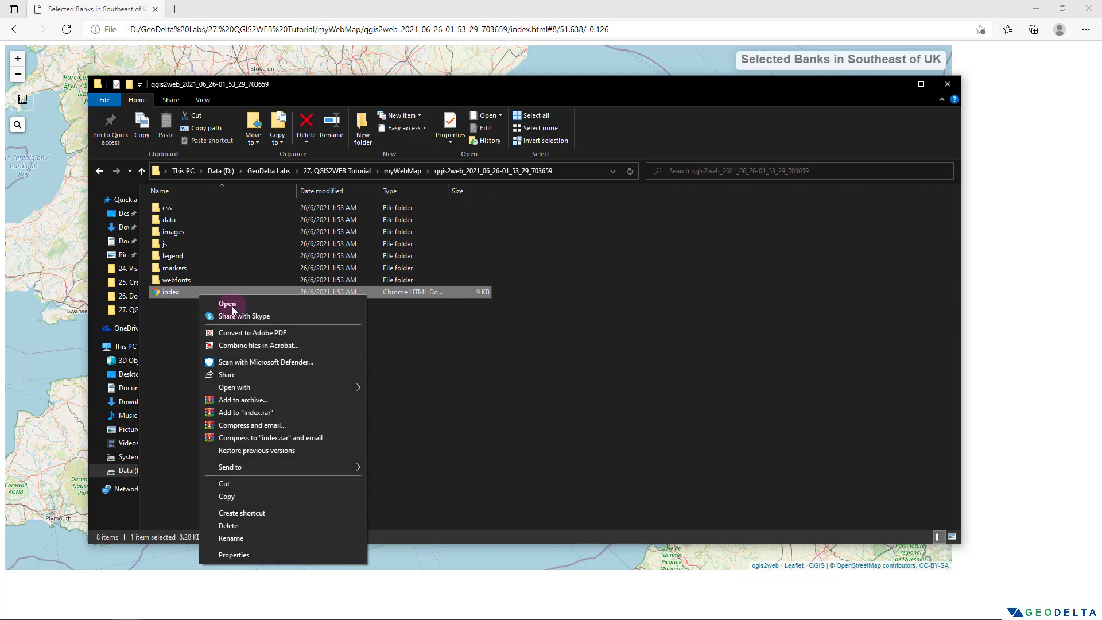
pyautogui.moveTo(281, 388)
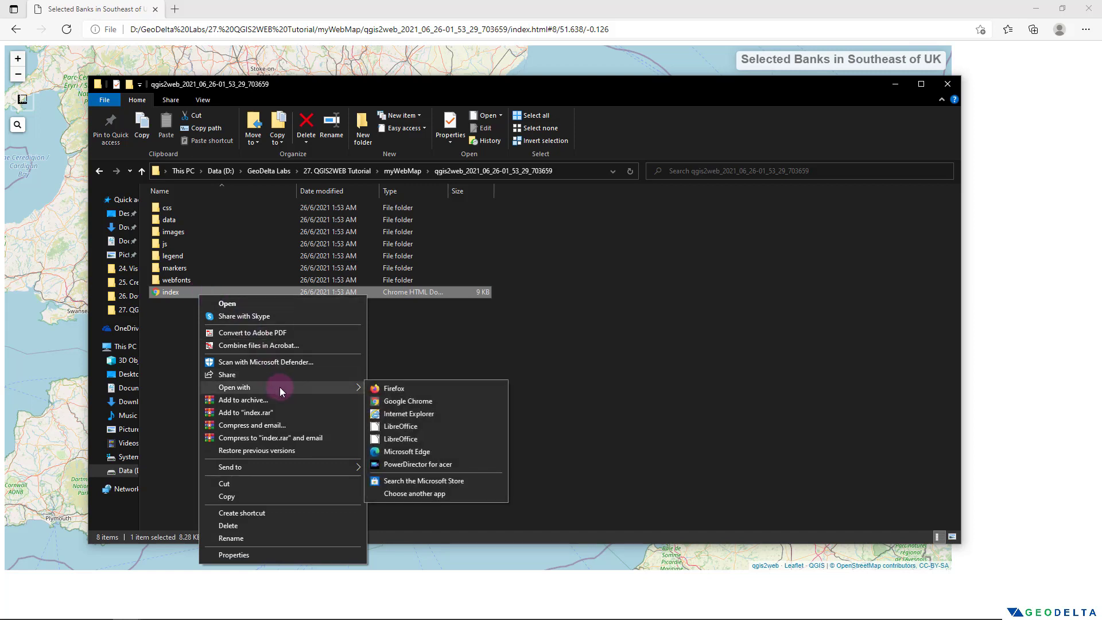
# Open index in Firefox and view the Barclays, TSB and another bank marker's popups
pyautogui.click(401, 389)
pyautogui.moveTo(454, 374)
pyautogui.mouseDown()
pyautogui.moveTo(505, 356)
pyautogui.moveTo(494, 409)
pyautogui.mouseUp()
pyautogui.click(454, 440)
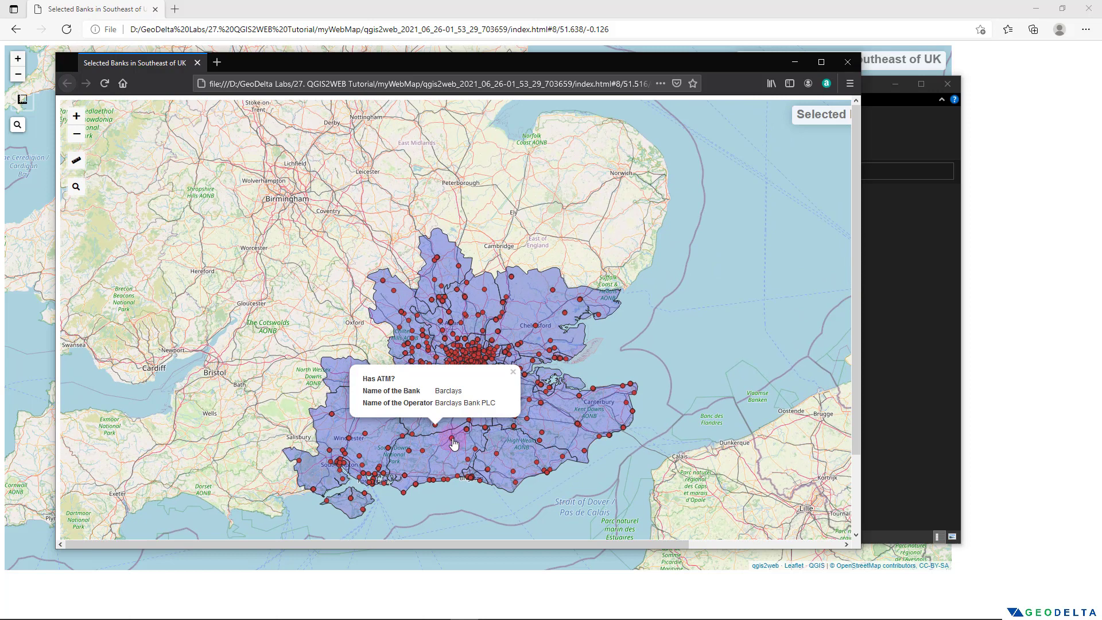
pyautogui.click(452, 439)
pyautogui.click(423, 453)
pyautogui.hotkey('alt', 'Tab')
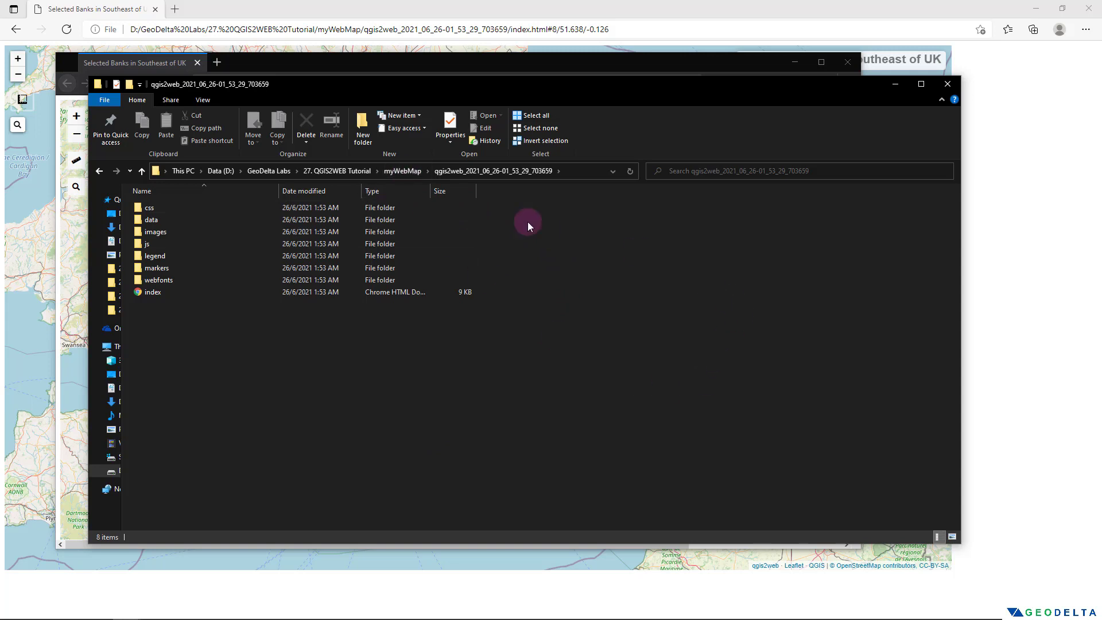
# Browse the qgis2web subfolders such as webfonts, then go back up to myWebMap
pyautogui.click(405, 175)
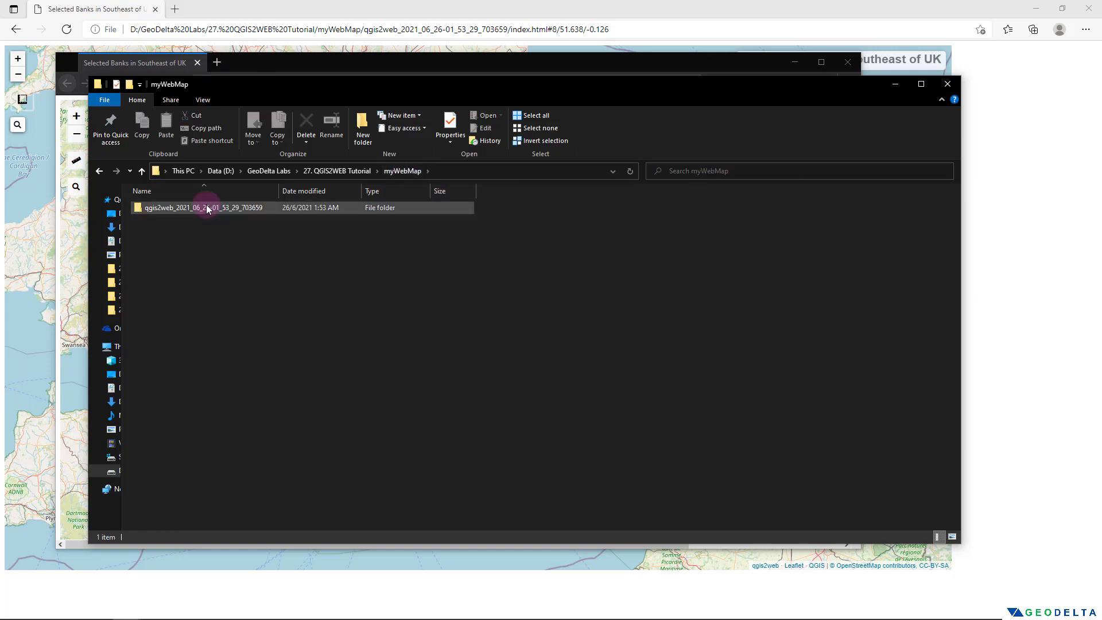
pyautogui.doubleClick(368, 207)
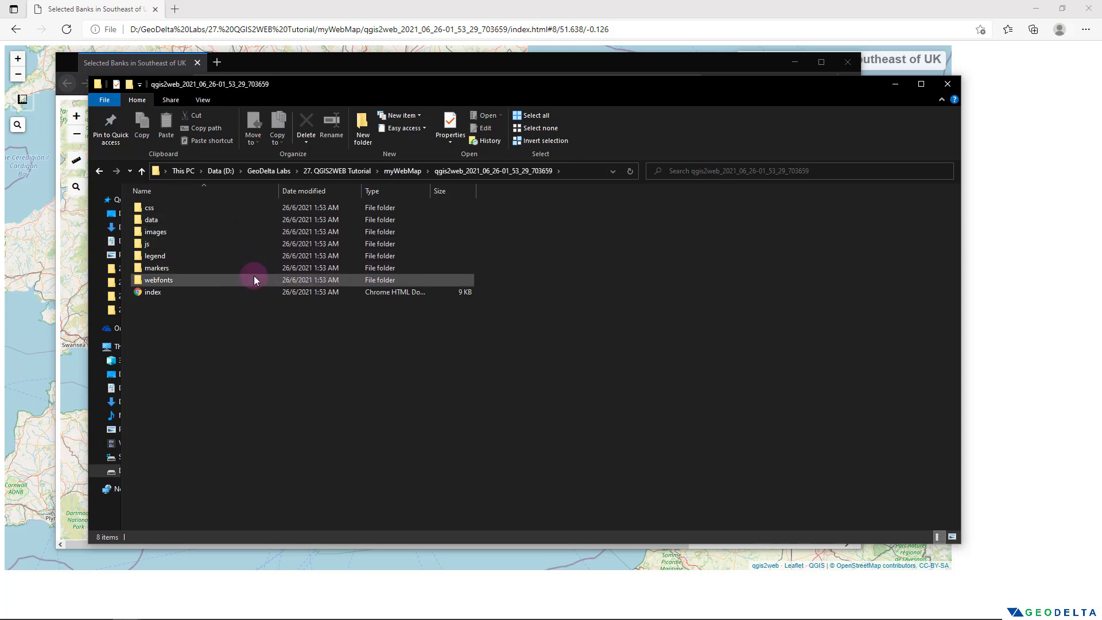
pyautogui.click(212, 279)
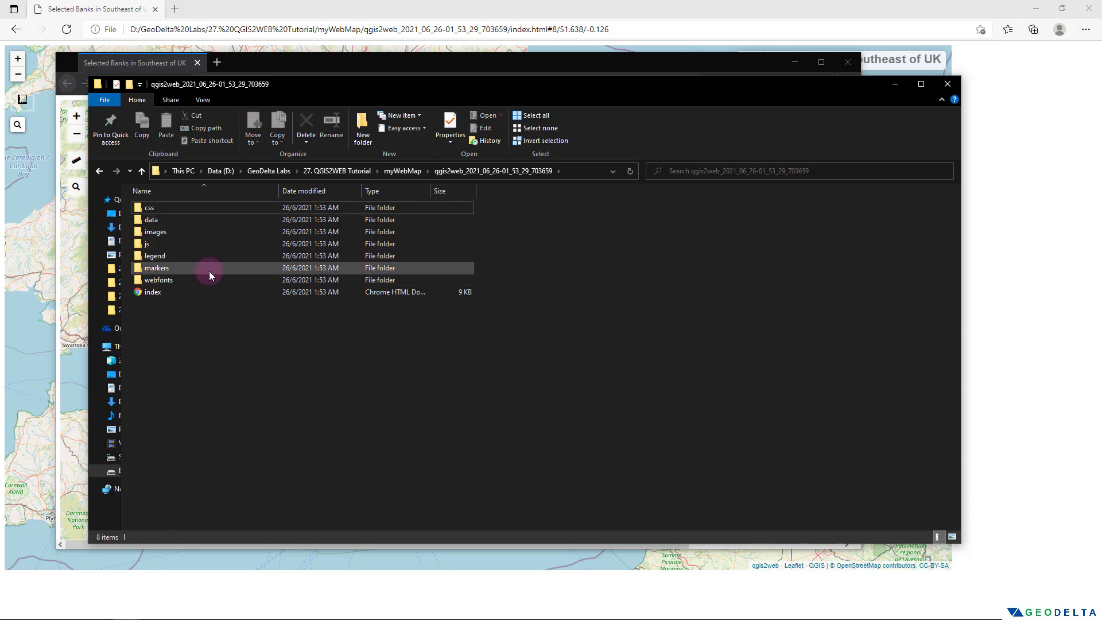
pyautogui.click(262, 374)
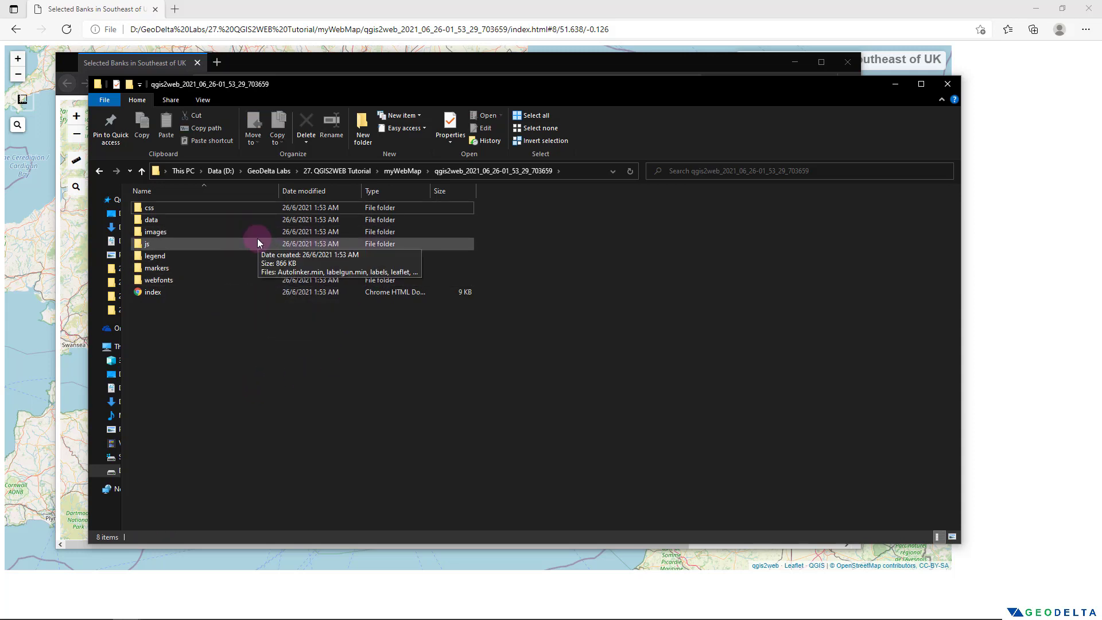
pyautogui.click(401, 172)
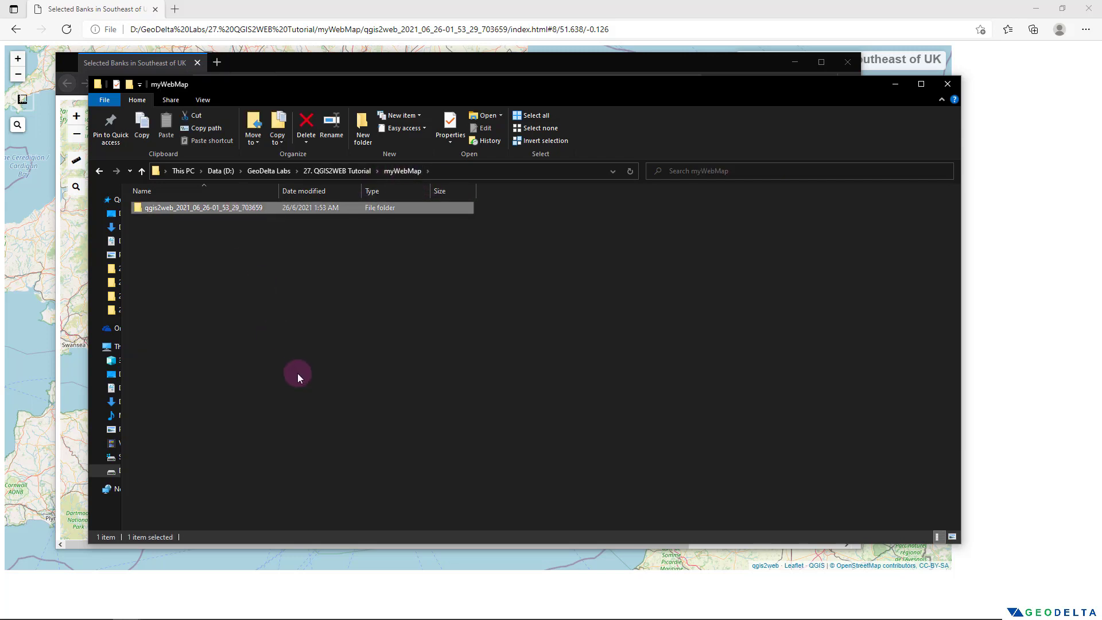
pyautogui.click(339, 345)
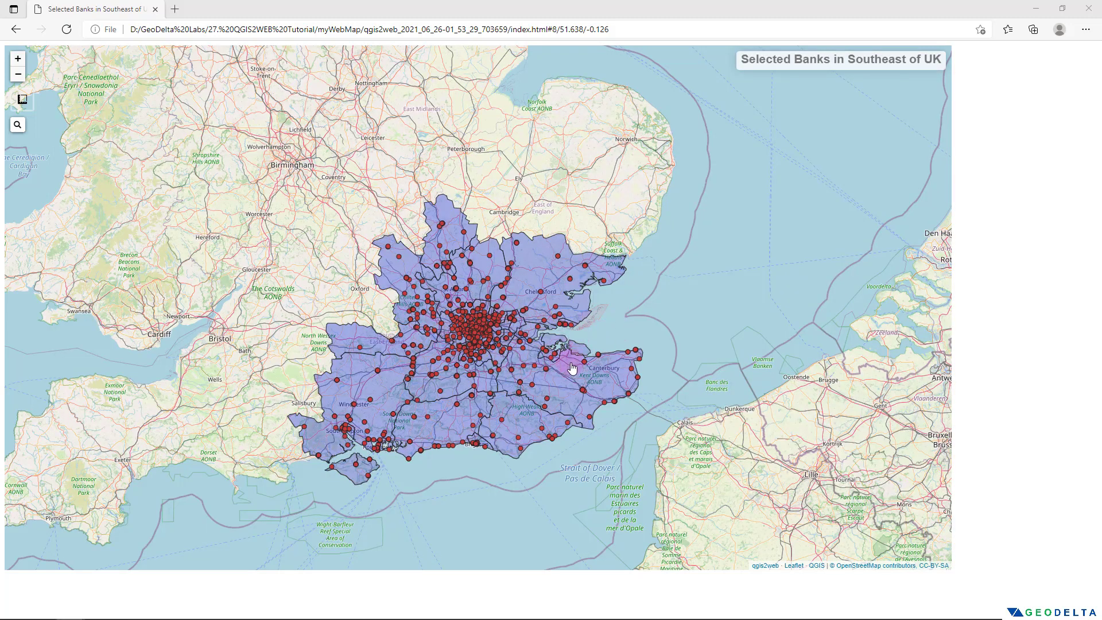
# In Edge, zoom in over Kent and recentre the southeast counties with their bank points
pyautogui.scroll(-1, 572, 368)
pyautogui.moveTo(571, 372); pyautogui.dragTo(628, 366)
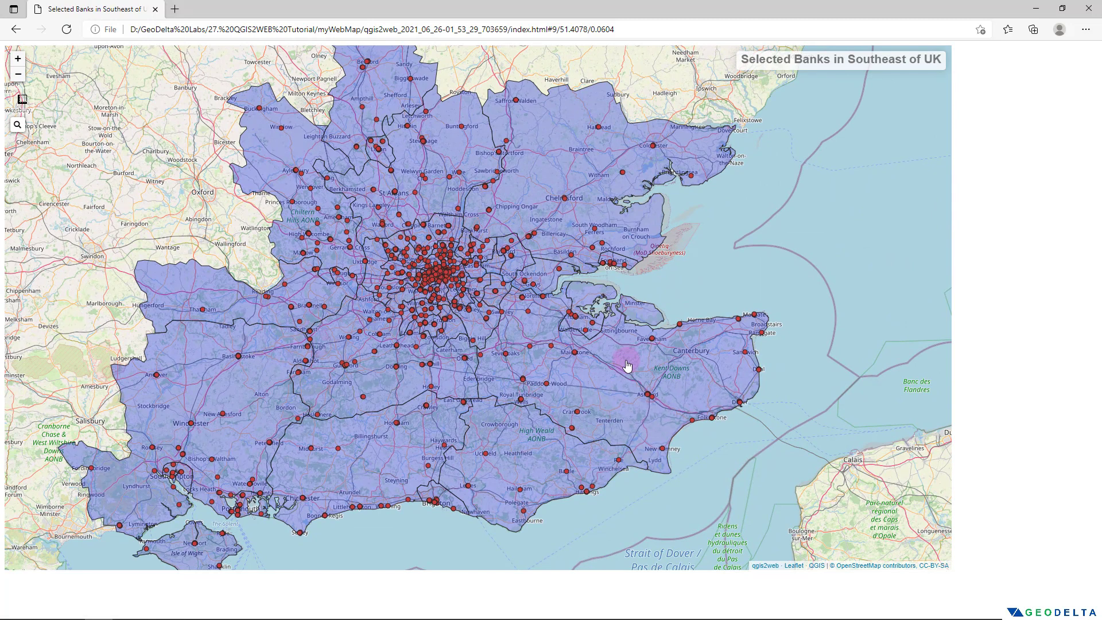